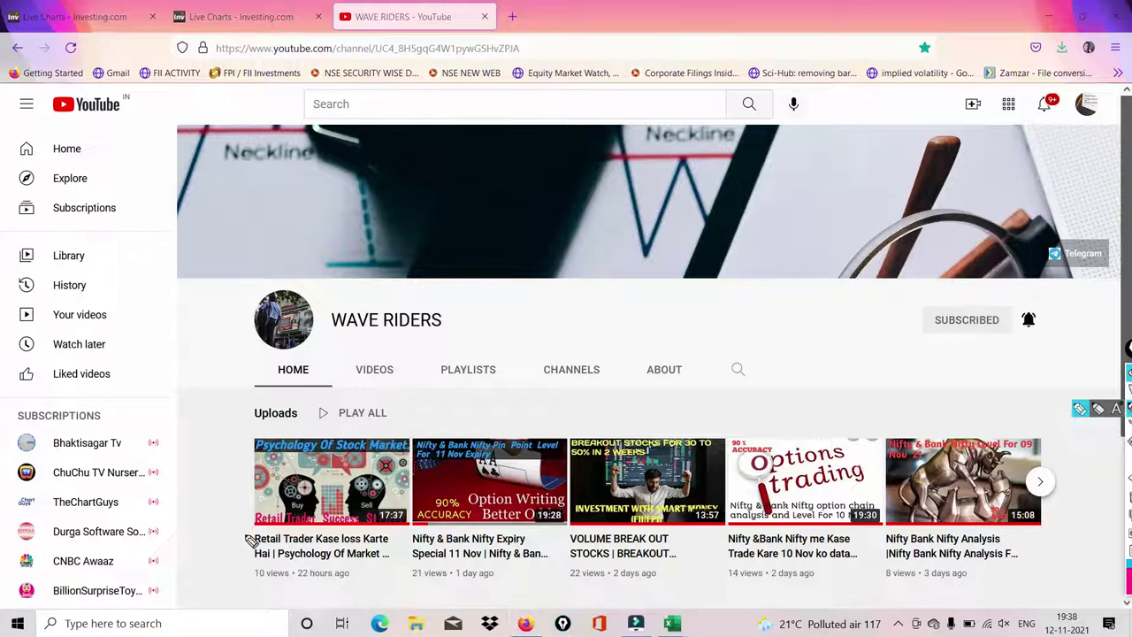
Pen-mark the first upload, the Nifty & Bank Nifty Expiry and VOLUME BREAK OUT video titles
{"action": "mouse_move", "coordinate": [246, 534]}
{"action": "left_mouse_down"}
{"action": "mouse_move", "coordinate": [392, 537]}
{"action": "mouse_move", "coordinate": [365, 576]}
{"action": "mouse_move", "coordinate": [252, 573]}
{"action": "mouse_move", "coordinate": [248, 537]}
{"action": "left_mouse_up"}
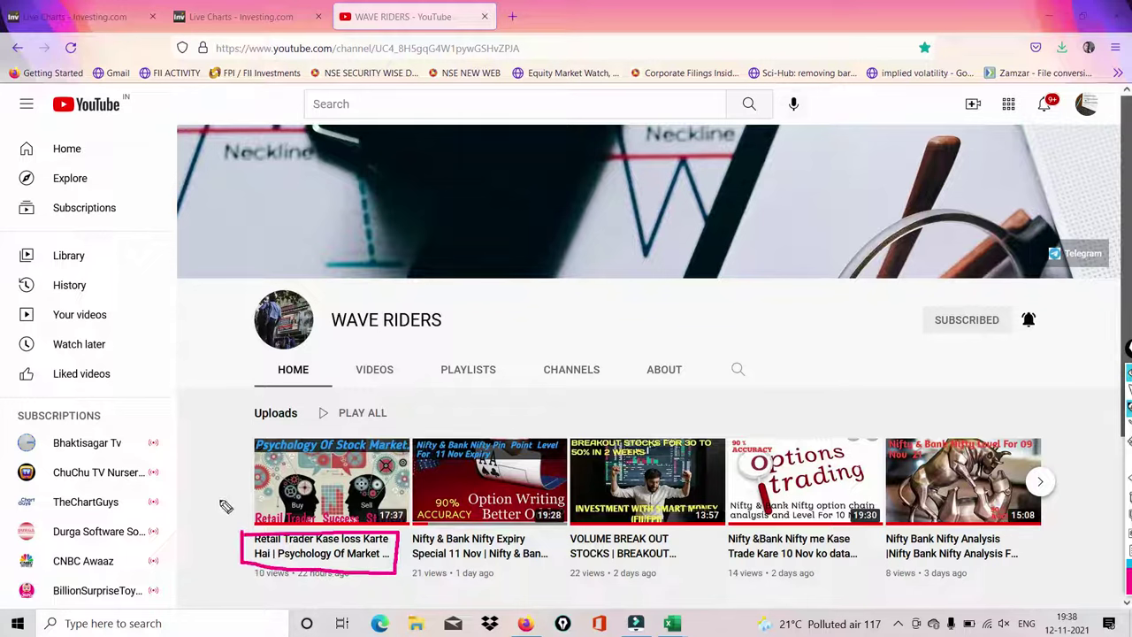
{"action": "left_click_drag", "start_coordinate": [220, 501], "coordinate": [300, 454]}
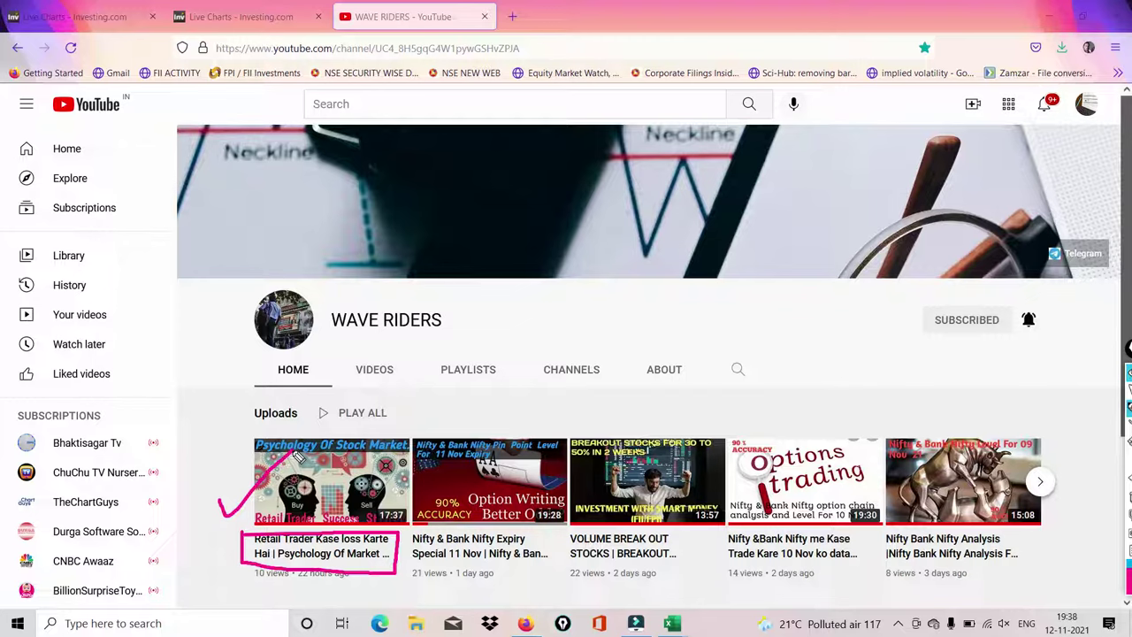
{"action": "left_click_drag", "start_coordinate": [233, 460], "coordinate": [270, 469]}
{"action": "mouse_move", "coordinate": [415, 530]}
{"action": "left_mouse_down"}
{"action": "mouse_move", "coordinate": [548, 532]}
{"action": "mouse_move", "coordinate": [411, 575]}
{"action": "mouse_move", "coordinate": [494, 531]}
{"action": "mouse_move", "coordinate": [593, 511]}
{"action": "left_mouse_up"}
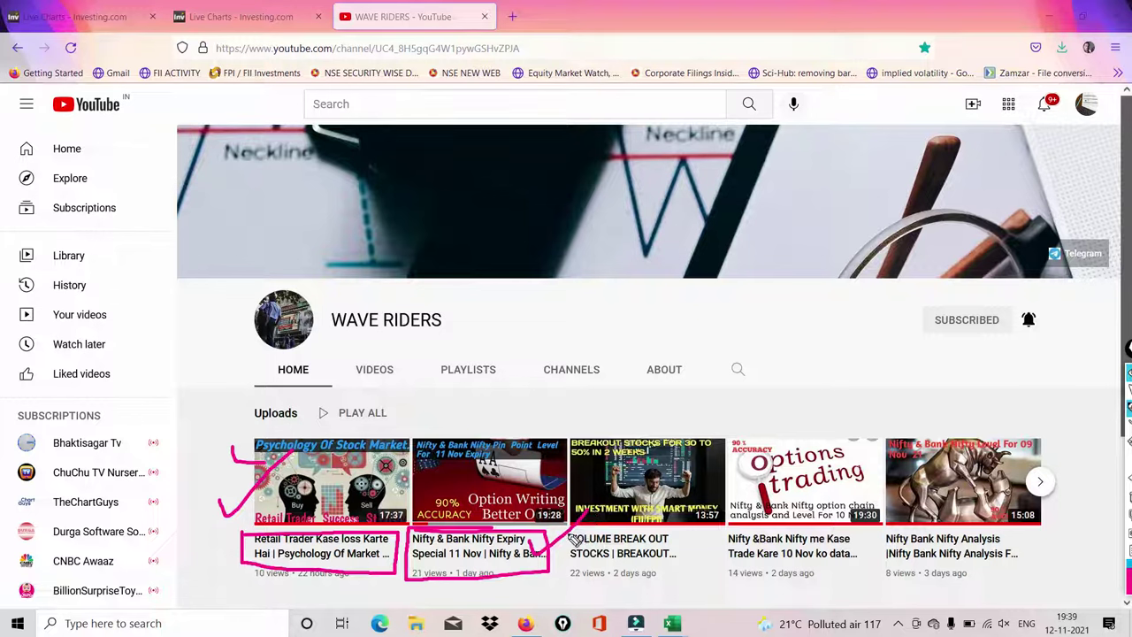
{"action": "mouse_move", "coordinate": [566, 534]}
{"action": "left_mouse_down"}
{"action": "mouse_move", "coordinate": [686, 535]}
{"action": "mouse_move", "coordinate": [573, 577]}
{"action": "mouse_move", "coordinate": [674, 530]}
{"action": "left_mouse_up"}
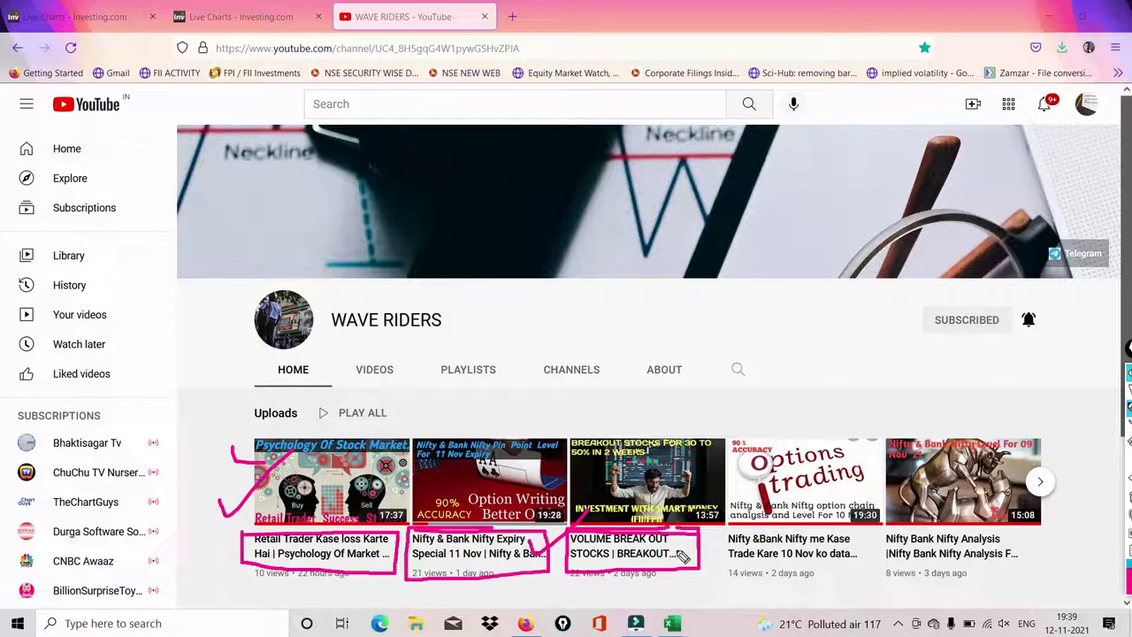
{"action": "left_click_drag", "start_coordinate": [674, 547], "coordinate": [725, 522]}
Scroll through the channel's uploads and erase all pen marks from the page
{"action": "scroll", "coordinate": [1128, 311], "scroll_direction": "down", "scroll_amount": 1}
{"action": "scroll", "coordinate": [1127, 311], "scroll_direction": "down", "scroll_amount": 2}
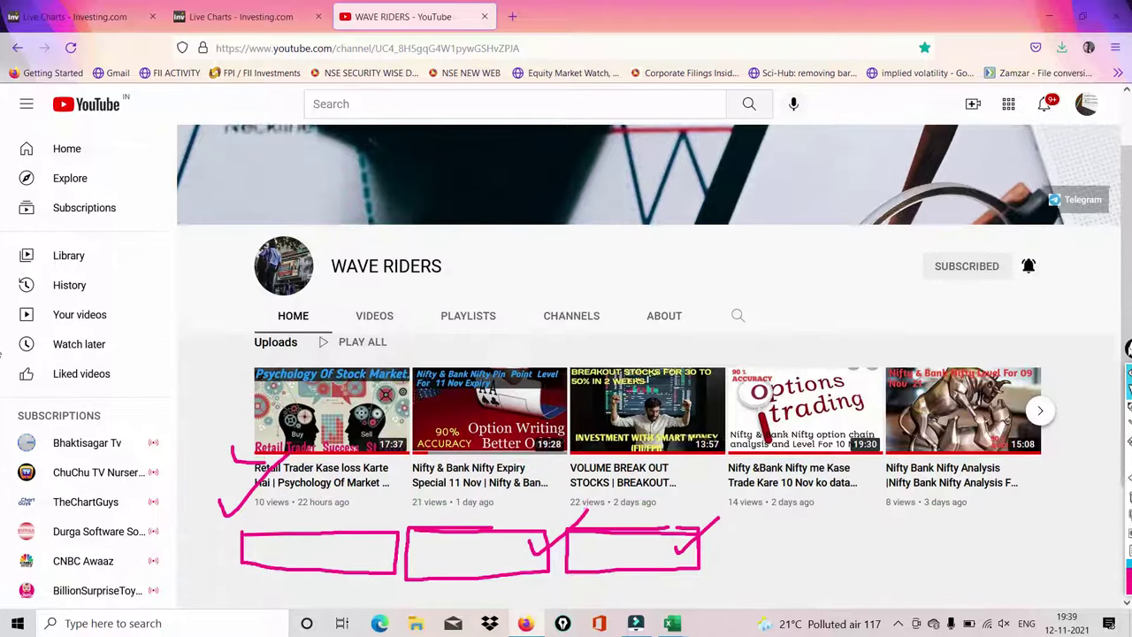
{"action": "scroll", "coordinate": [1128, 301], "scroll_direction": "down", "scroll_amount": 1}
{"action": "scroll", "coordinate": [1128, 300], "scroll_direction": "down", "scroll_amount": 2}
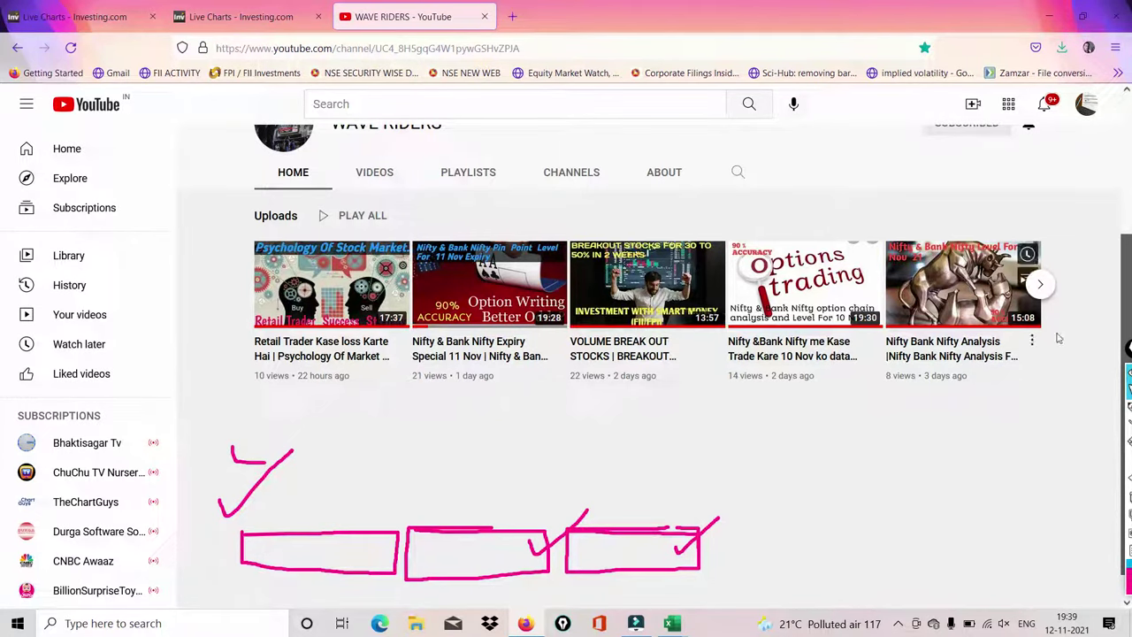
{"action": "scroll", "coordinate": [1128, 300], "scroll_direction": "up", "scroll_amount": 4}
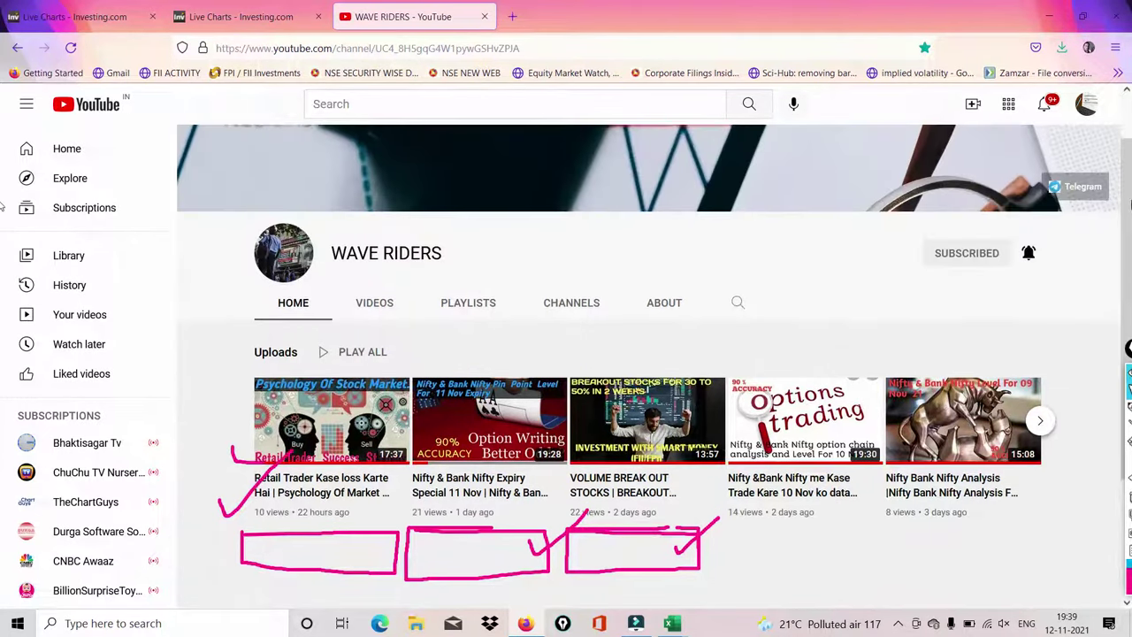
{"action": "scroll", "coordinate": [1130, 146], "scroll_direction": "up", "scroll_amount": 1}
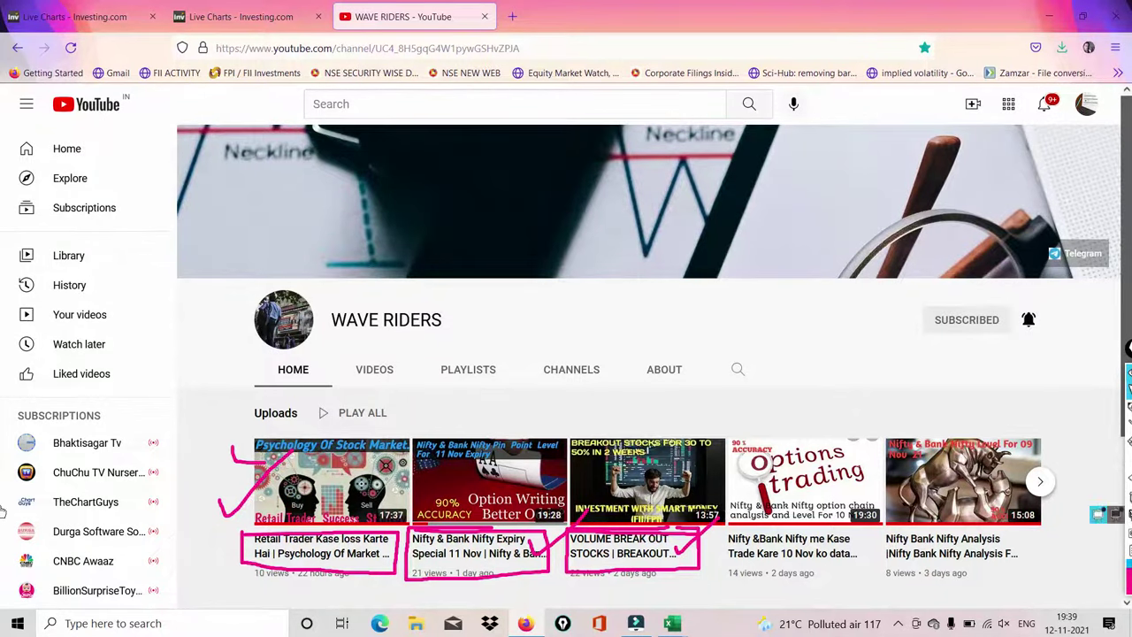
{"action": "left_click", "coordinate": [635, 622]}
{"action": "mouse_move", "coordinate": [672, 623]}
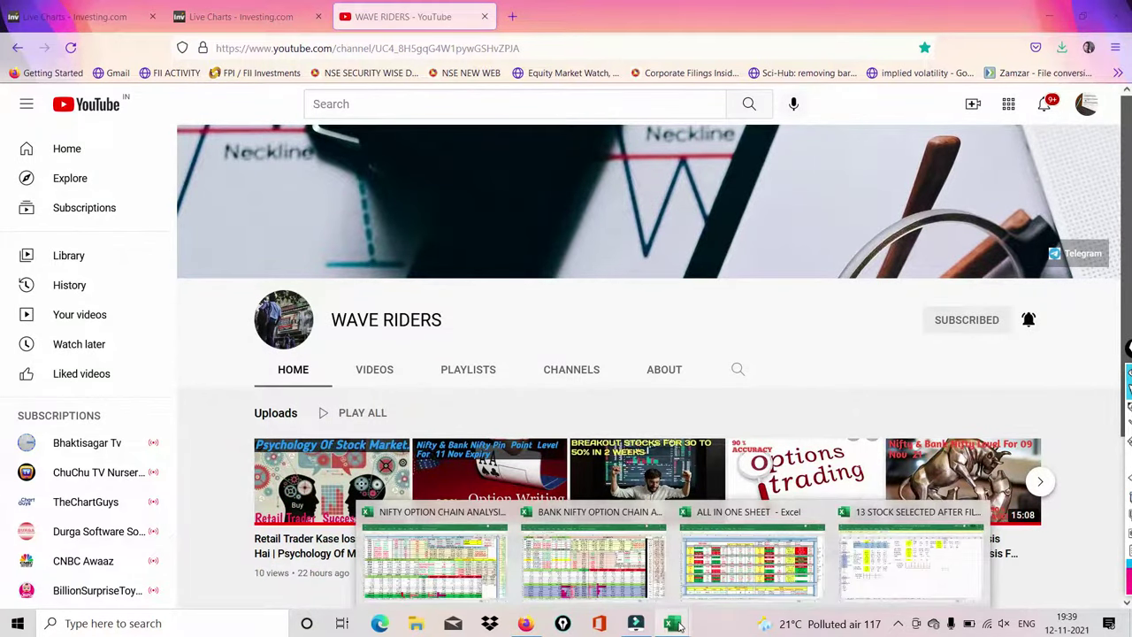
In the ALL IN ONE SHEET workbook, mark Nov 11, TODAY SUMMERY, DII SOLD NET and CLIENT/FII labels
{"action": "left_click", "coordinate": [707, 571]}
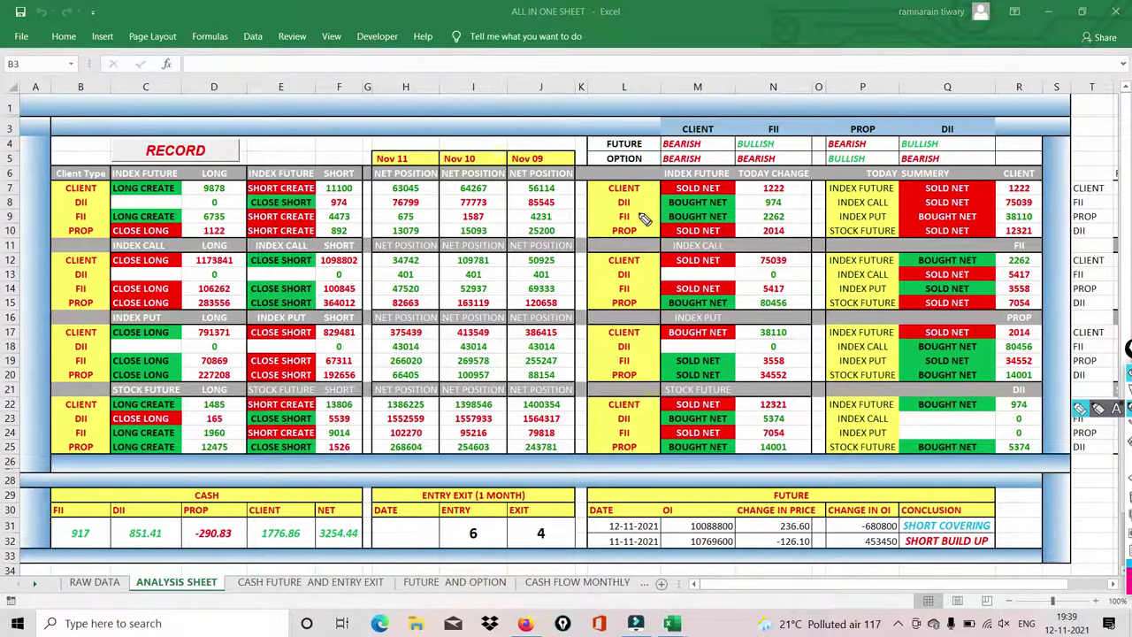
{"action": "left_click_drag", "start_coordinate": [365, 161], "coordinate": [381, 171]}
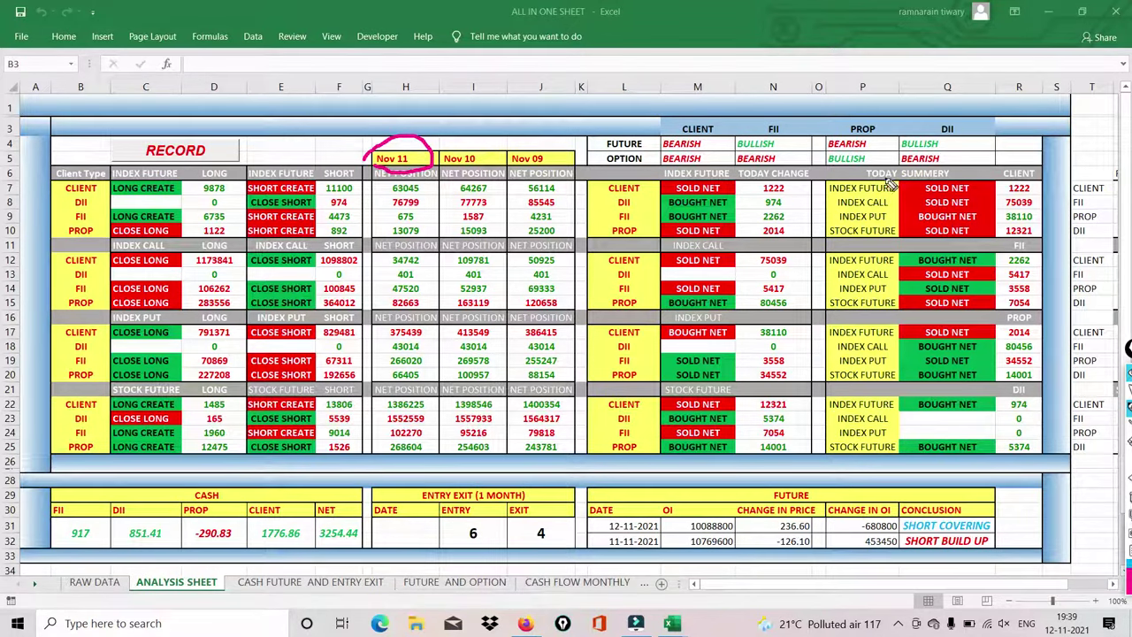
{"action": "left_click_drag", "start_coordinate": [838, 166], "coordinate": [943, 181]}
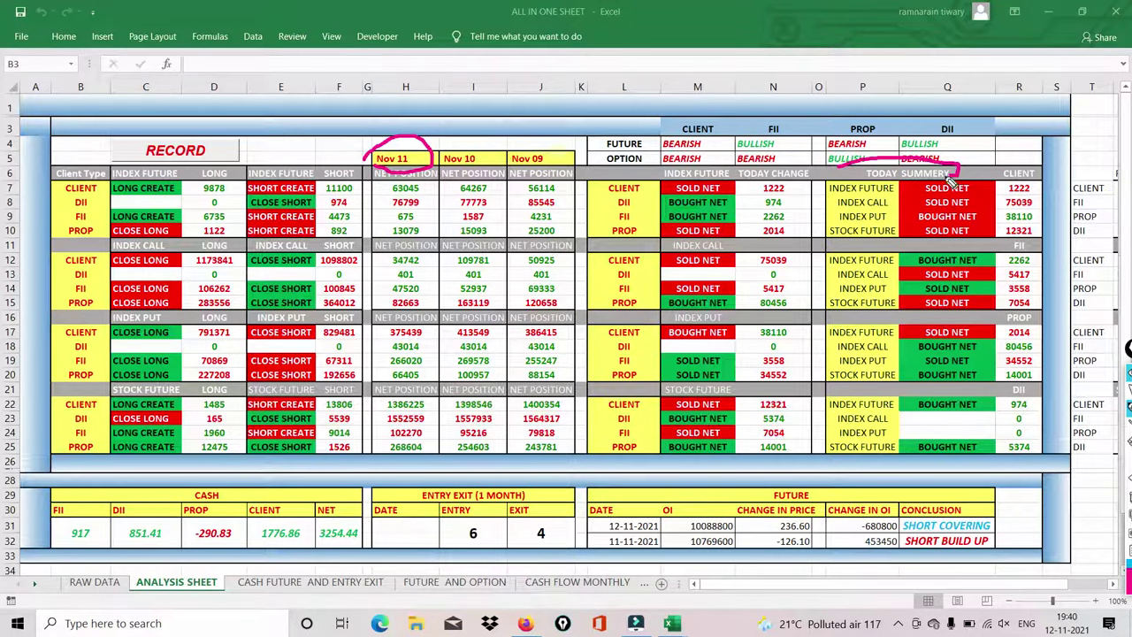
{"action": "left_click_drag", "start_coordinate": [898, 206], "coordinate": [926, 199]}
{"action": "left_click_drag", "start_coordinate": [1040, 203], "coordinate": [1095, 184]}
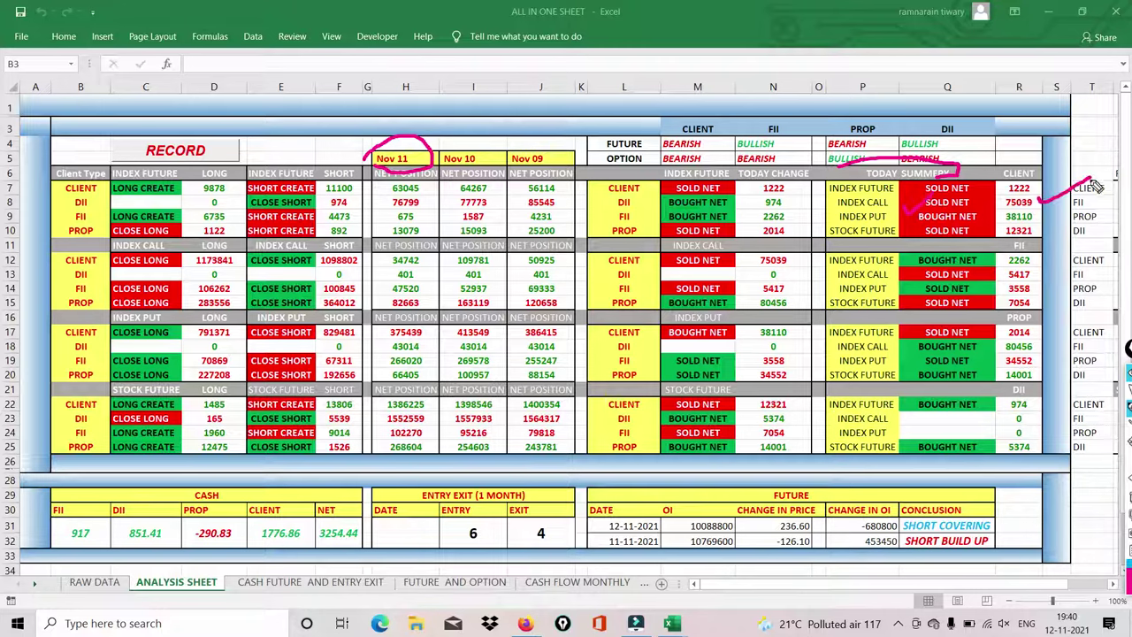
{"action": "left_click_drag", "start_coordinate": [1044, 211], "coordinate": [1073, 203]}
Tick the FUTURE and OPTION rows, box FII figures 5417 and 3558, tick 80456 and 34552
{"action": "left_click_drag", "start_coordinate": [637, 147], "coordinate": [670, 118]}
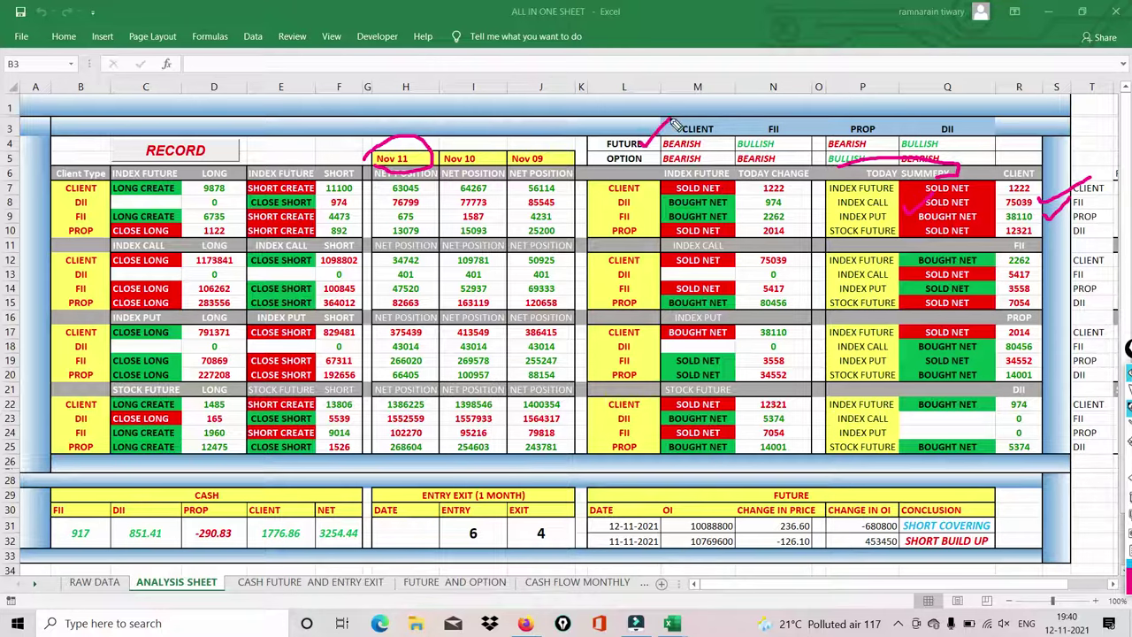
{"action": "left_click_drag", "start_coordinate": [639, 155], "coordinate": [674, 134]}
{"action": "mouse_move", "coordinate": [978, 275]}
{"action": "left_mouse_down"}
{"action": "mouse_move", "coordinate": [1050, 287]}
{"action": "mouse_move", "coordinate": [1017, 267]}
{"action": "left_mouse_up"}
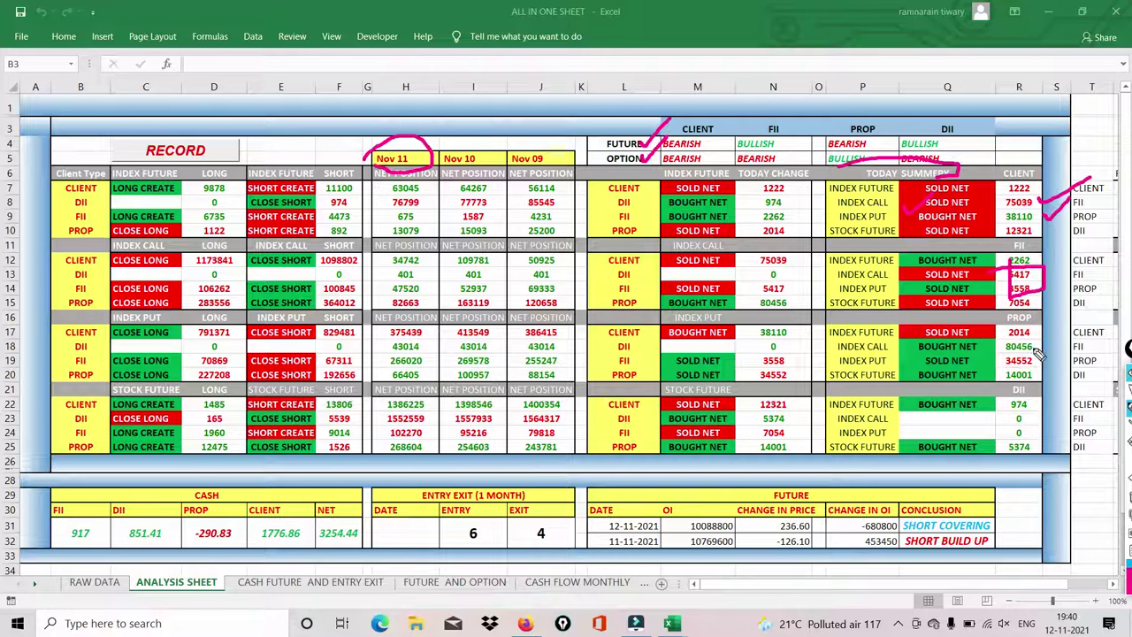
{"action": "left_click_drag", "start_coordinate": [1033, 348], "coordinate": [1073, 329]}
{"action": "left_click_drag", "start_coordinate": [1046, 367], "coordinate": [1086, 348]}
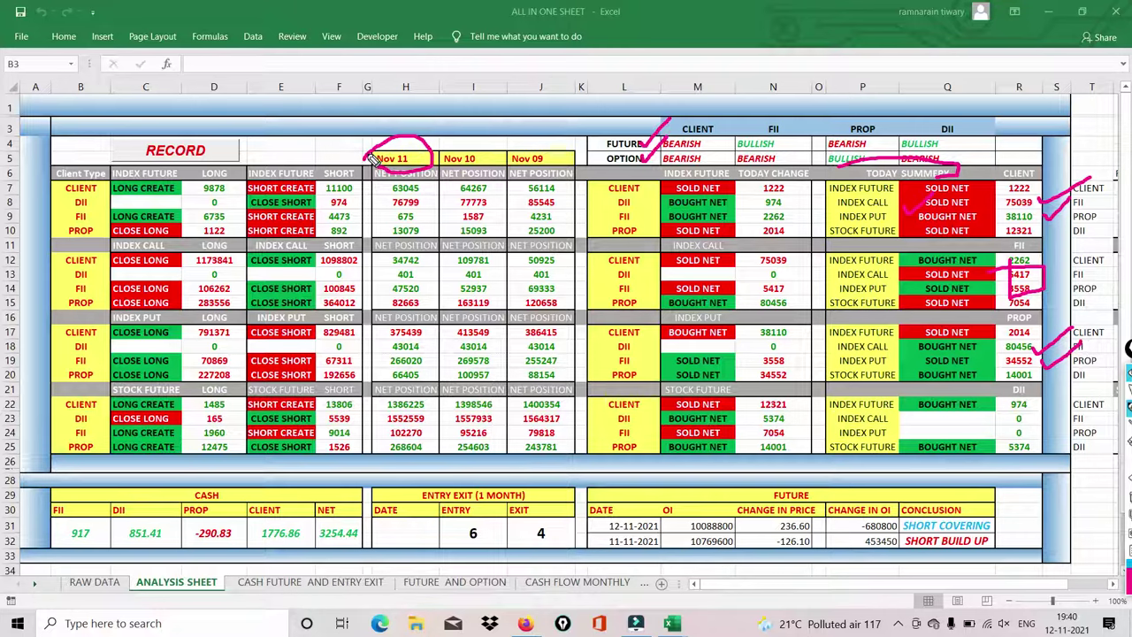
{"action": "mouse_move", "coordinate": [372, 158]}
{"action": "left_mouse_down"}
{"action": "mouse_move", "coordinate": [430, 154]}
{"action": "mouse_move", "coordinate": [438, 168]}
{"action": "left_mouse_up"}
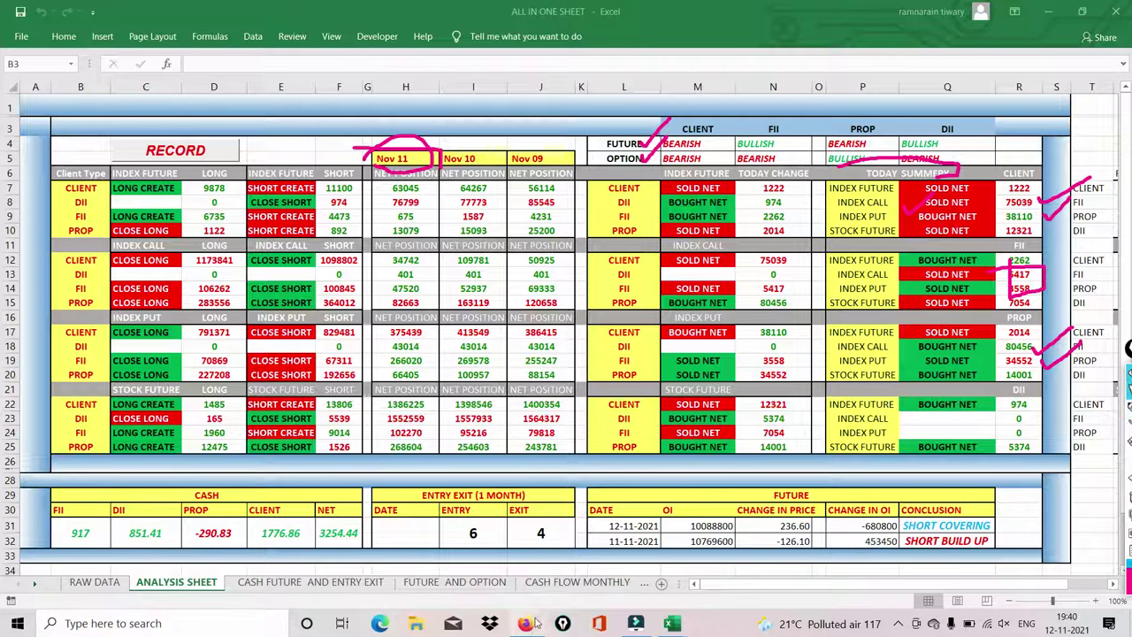
{"action": "mouse_move", "coordinate": [525, 623]}
{"action": "left_click", "coordinate": [509, 568]}
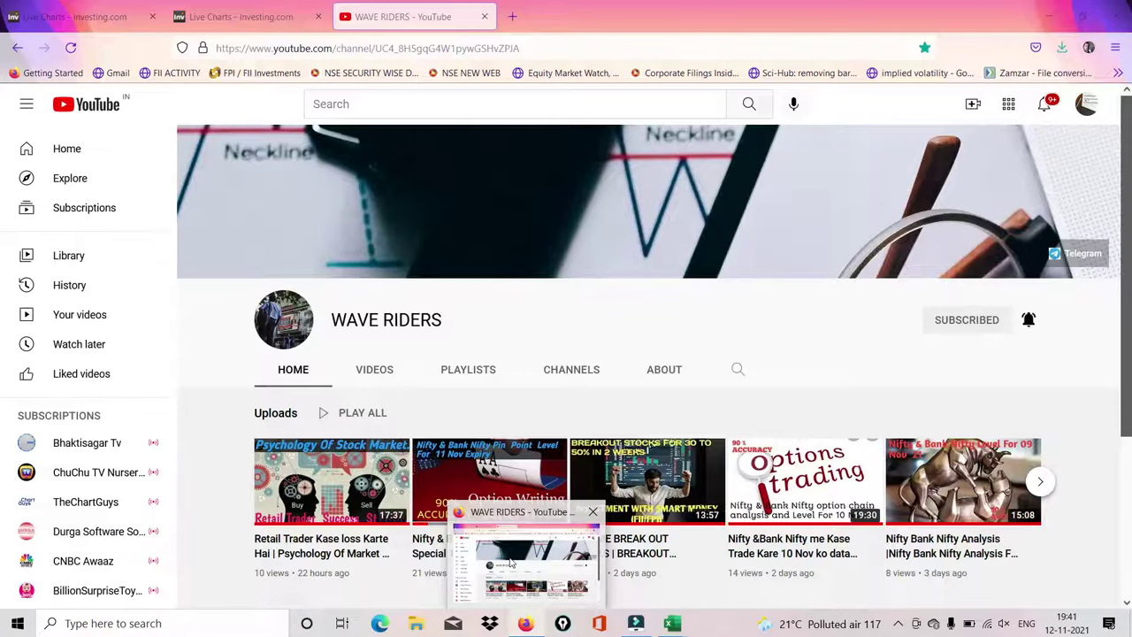
Move from the Nifty Bank chart to the Nifty 50 live chart and erase its pen marks
{"action": "left_click", "coordinate": [43, 20]}
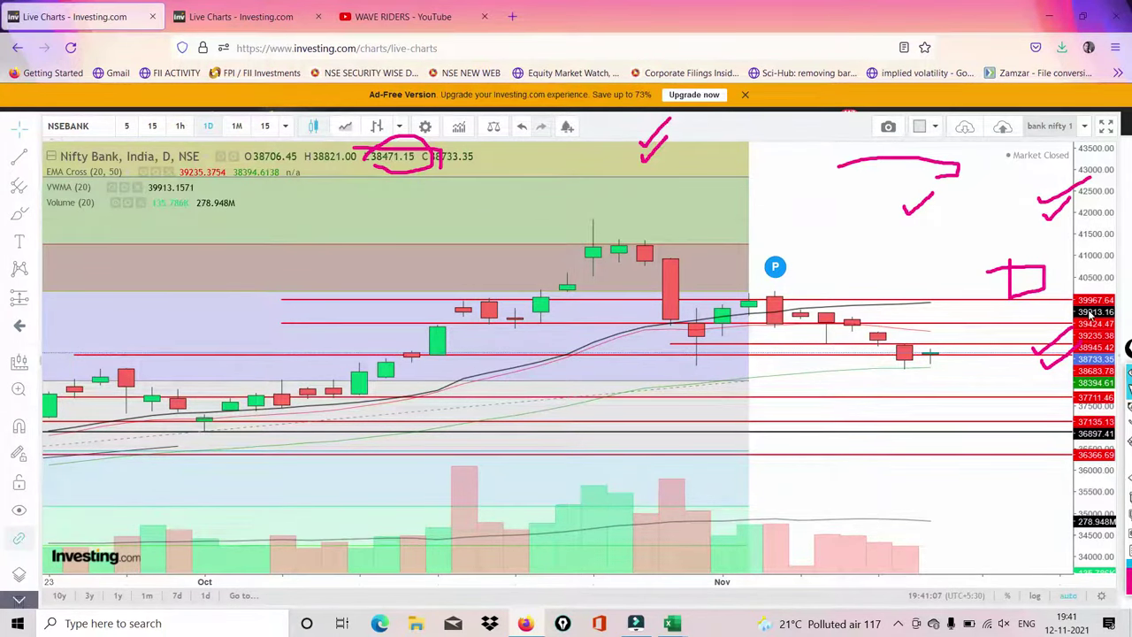
{"action": "left_click", "coordinate": [283, 15]}
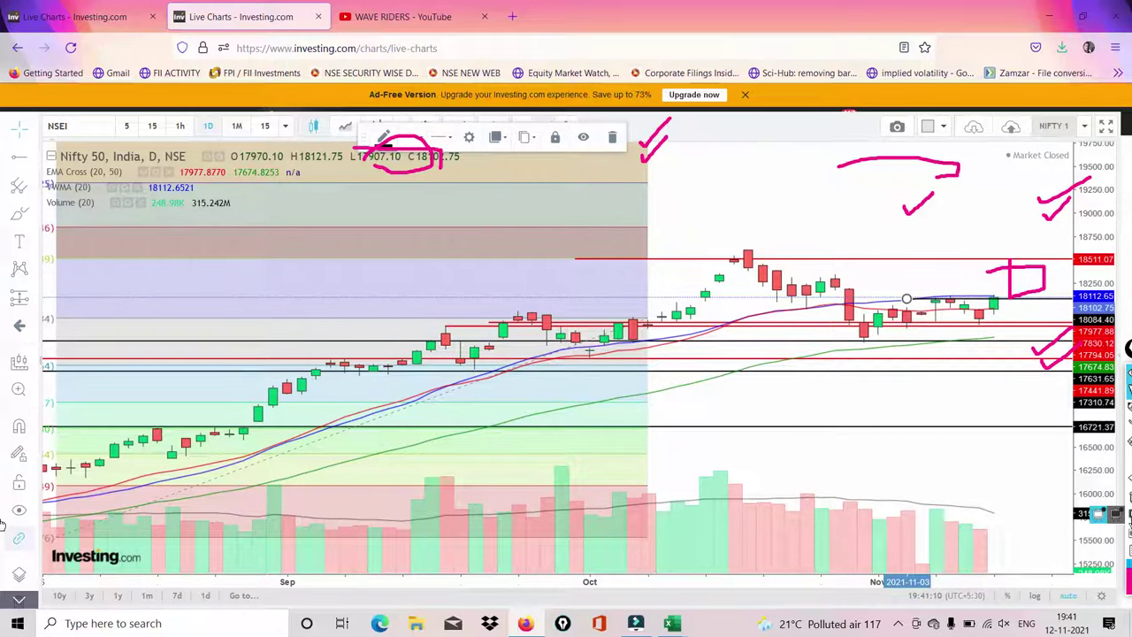
{"action": "left_click", "coordinate": [1116, 514]}
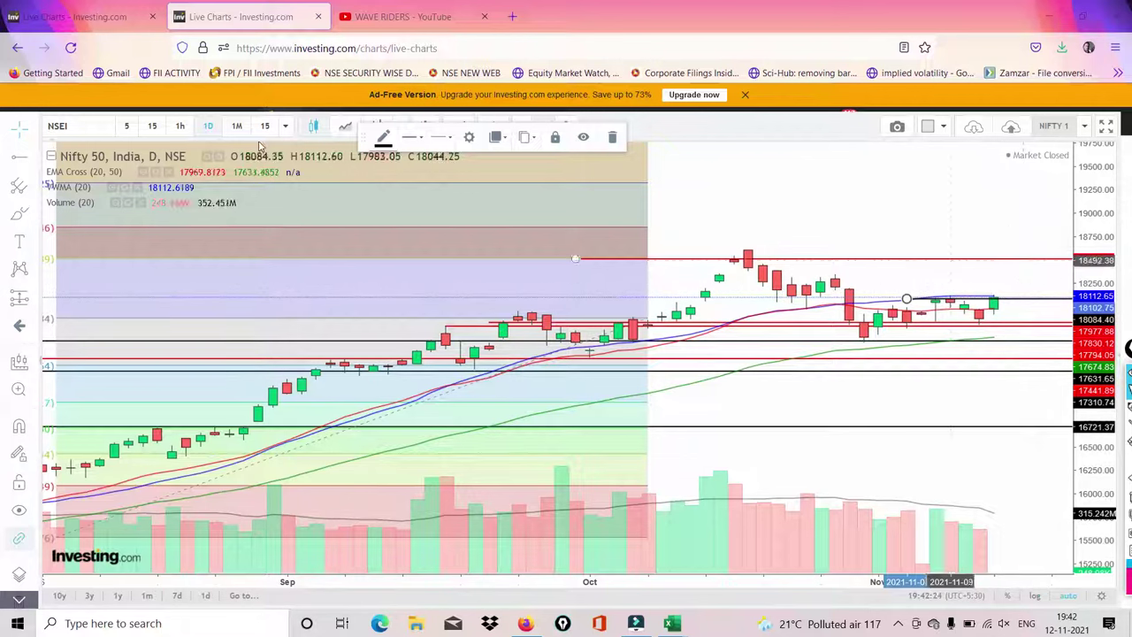
Switch the Nifty 50 chart to 1-hour candles and zoom out to several weeks
{"action": "left_click", "coordinate": [180, 127]}
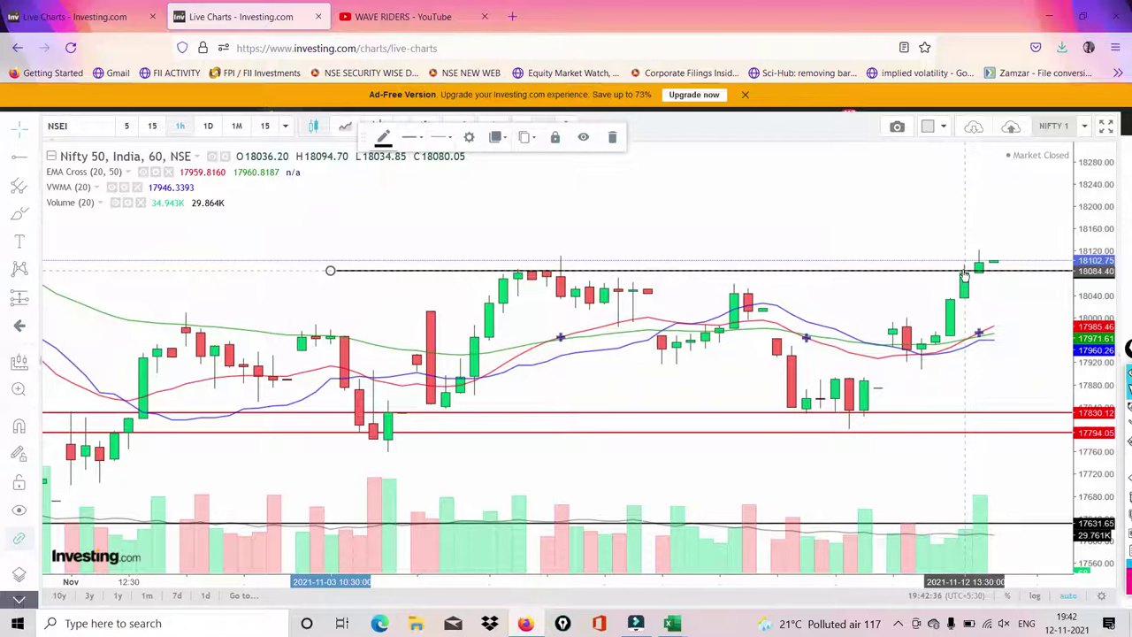
{"action": "scroll", "coordinate": [796, 267], "scroll_direction": "down", "scroll_amount": 3}
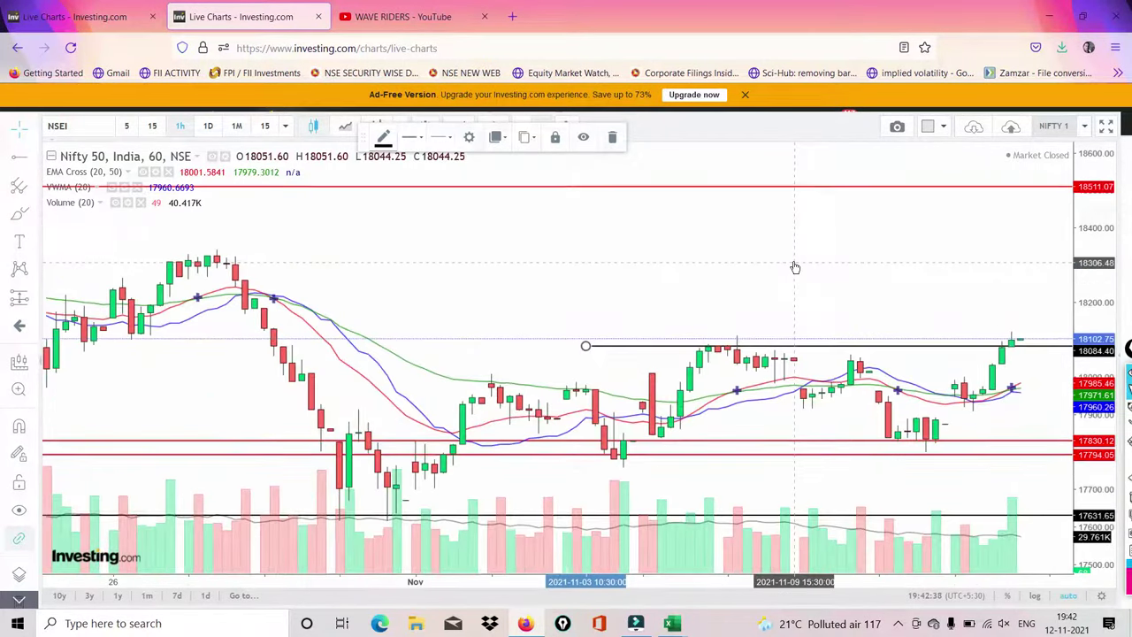
{"action": "scroll", "coordinate": [795, 268], "scroll_direction": "down", "scroll_amount": 2}
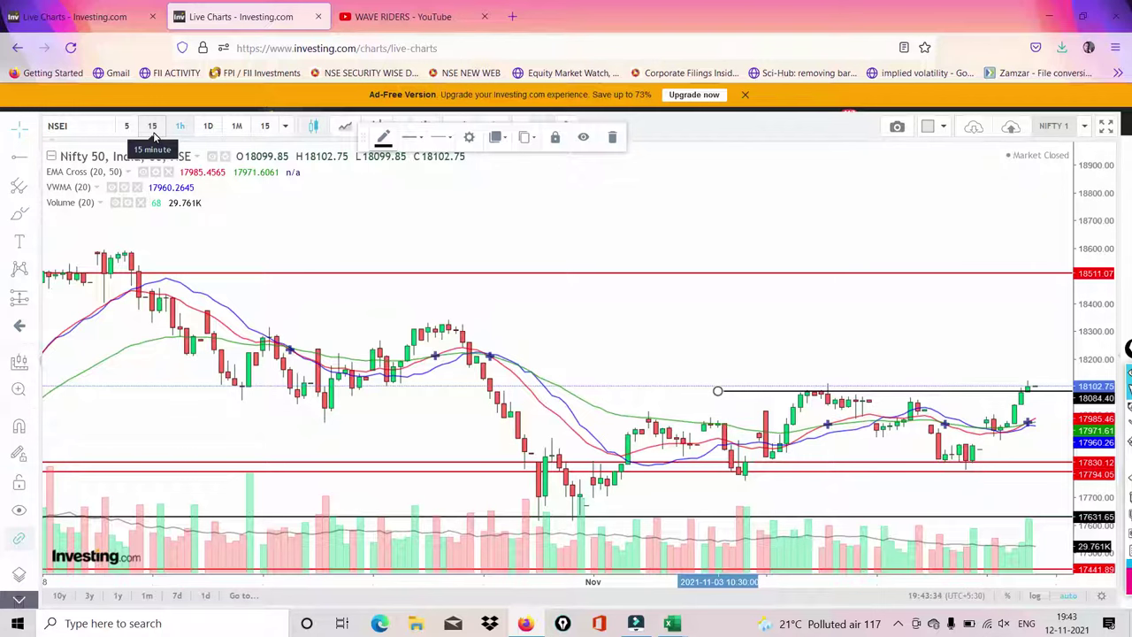
Switch to 15-minute candles, trace the November 12 rally with pen strokes, then erase them
{"action": "left_click", "coordinate": [151, 126]}
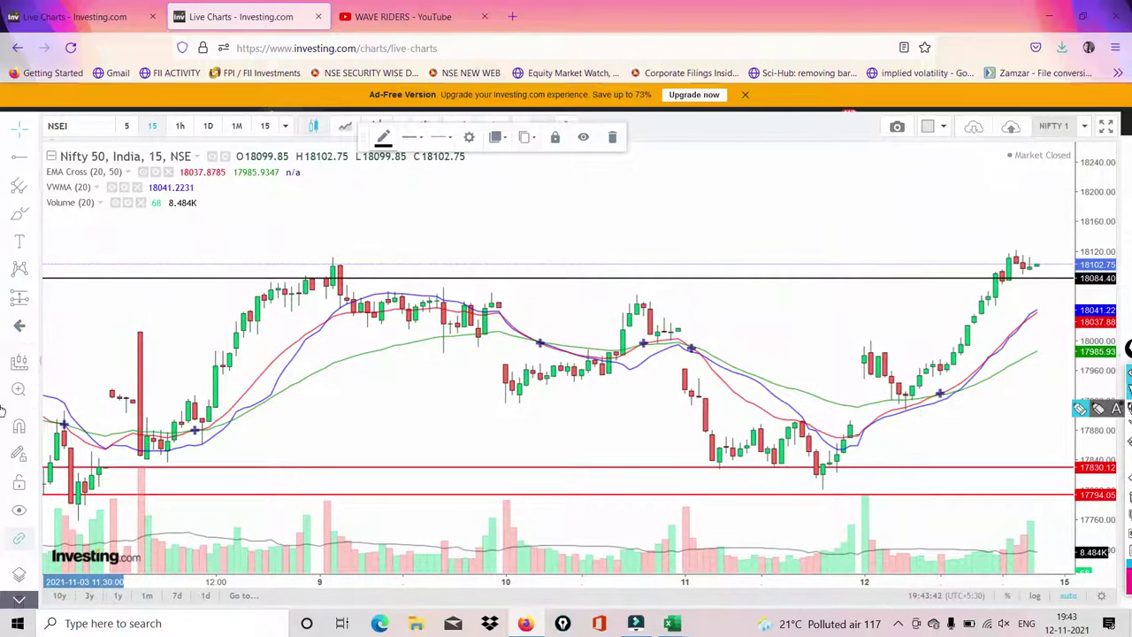
{"action": "left_click_drag", "start_coordinate": [902, 378], "coordinate": [1022, 258]}
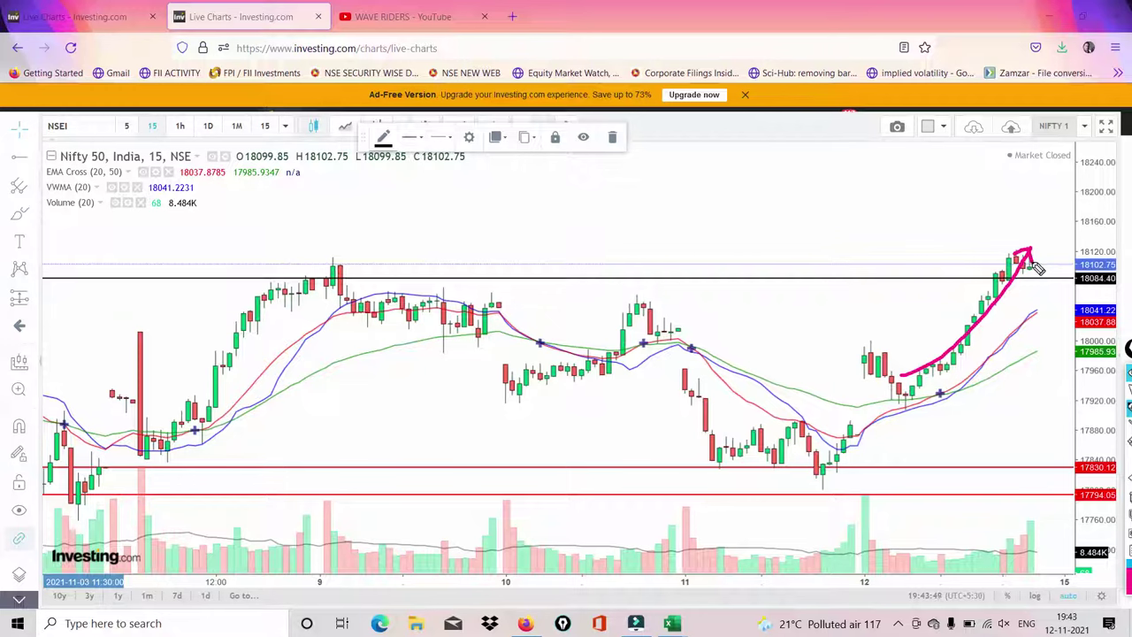
{"action": "mouse_move", "coordinate": [950, 371]}
{"action": "left_mouse_down"}
{"action": "mouse_move", "coordinate": [1012, 330]}
{"action": "mouse_move", "coordinate": [1026, 282]}
{"action": "mouse_move", "coordinate": [1001, 252]}
{"action": "mouse_move", "coordinate": [1021, 262]}
{"action": "mouse_move", "coordinate": [1008, 281]}
{"action": "left_mouse_up"}
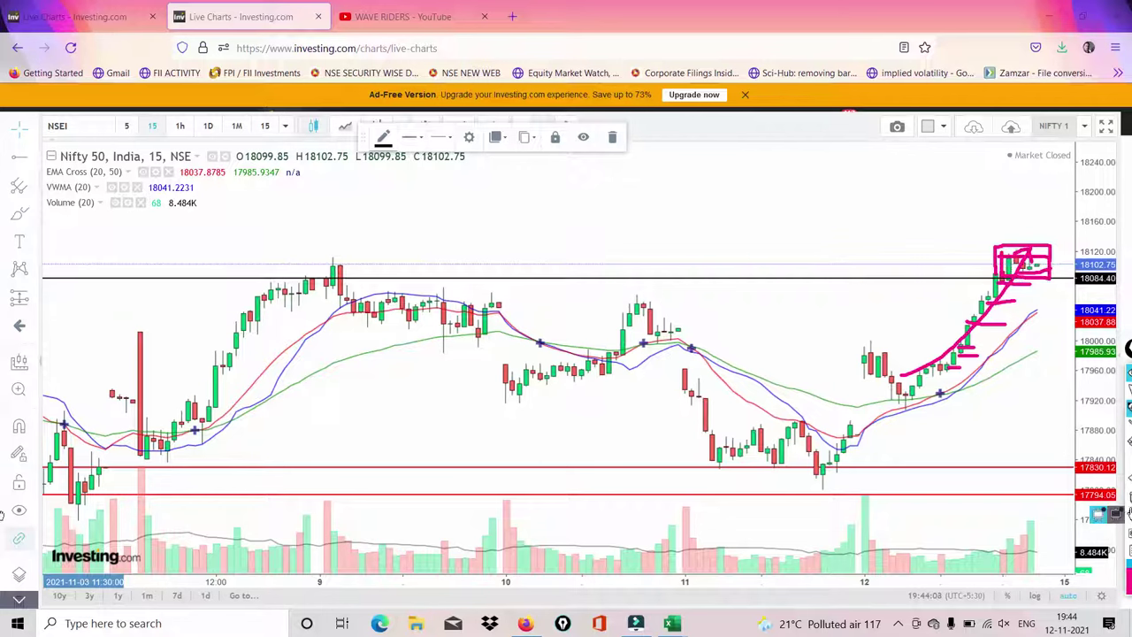
{"action": "left_click", "coordinate": [1097, 515]}
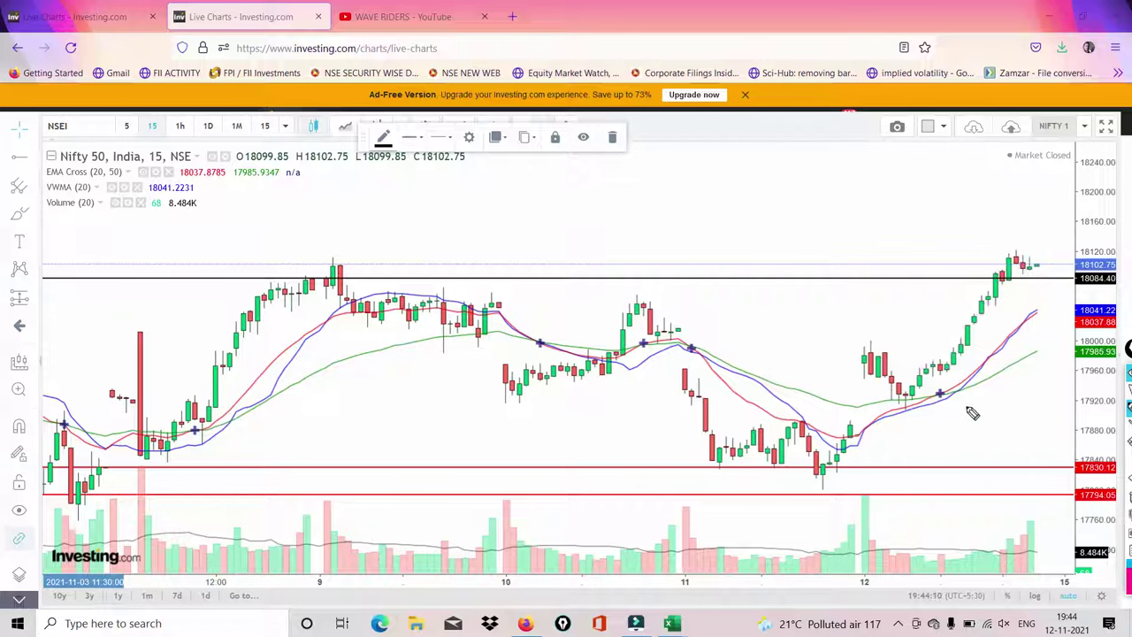
Draw pink upward arrows along the rally and a stroke marking the rising volume bars
{"action": "mouse_move", "coordinate": [943, 373]}
{"action": "left_mouse_down"}
{"action": "mouse_move", "coordinate": [964, 372]}
{"action": "mouse_move", "coordinate": [993, 315]}
{"action": "mouse_move", "coordinate": [1025, 307]}
{"action": "mouse_move", "coordinate": [1049, 262]}
{"action": "left_mouse_up"}
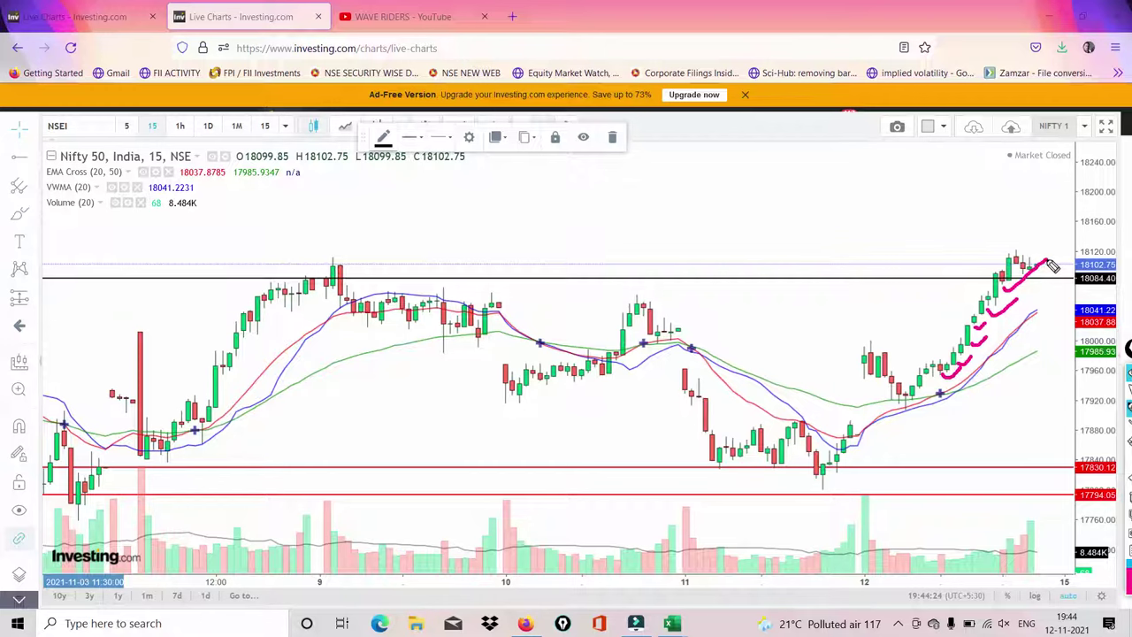
{"action": "left_click_drag", "start_coordinate": [998, 255], "coordinate": [925, 361]}
{"action": "left_click_drag", "start_coordinate": [983, 263], "coordinate": [1004, 281]}
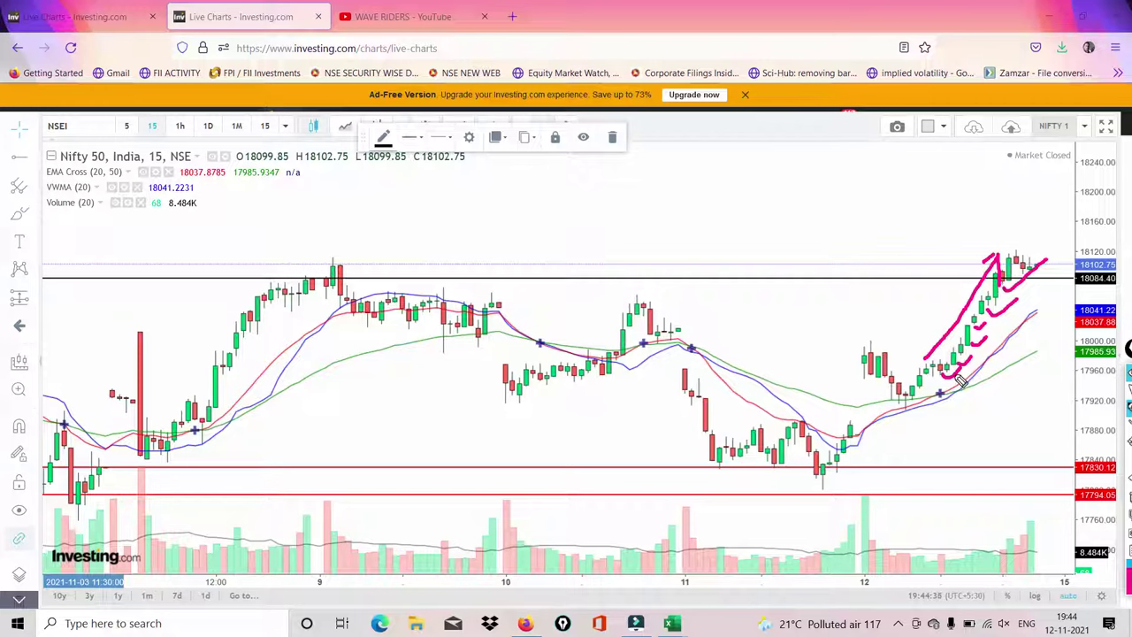
{"action": "left_click_drag", "start_coordinate": [949, 327], "coordinate": [996, 269]}
{"action": "left_click_drag", "start_coordinate": [946, 556], "coordinate": [1067, 502]}
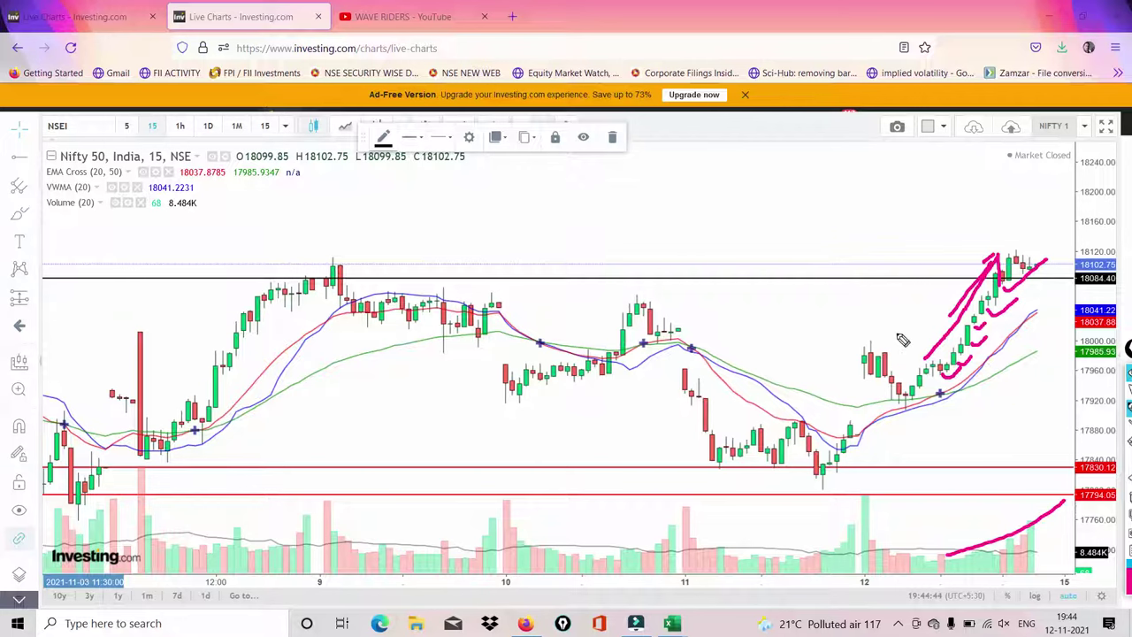
{"action": "mouse_move", "coordinate": [916, 352]}
{"action": "left_mouse_down"}
{"action": "mouse_move", "coordinate": [991, 252]}
{"action": "mouse_move", "coordinate": [969, 263]}
{"action": "left_mouse_up"}
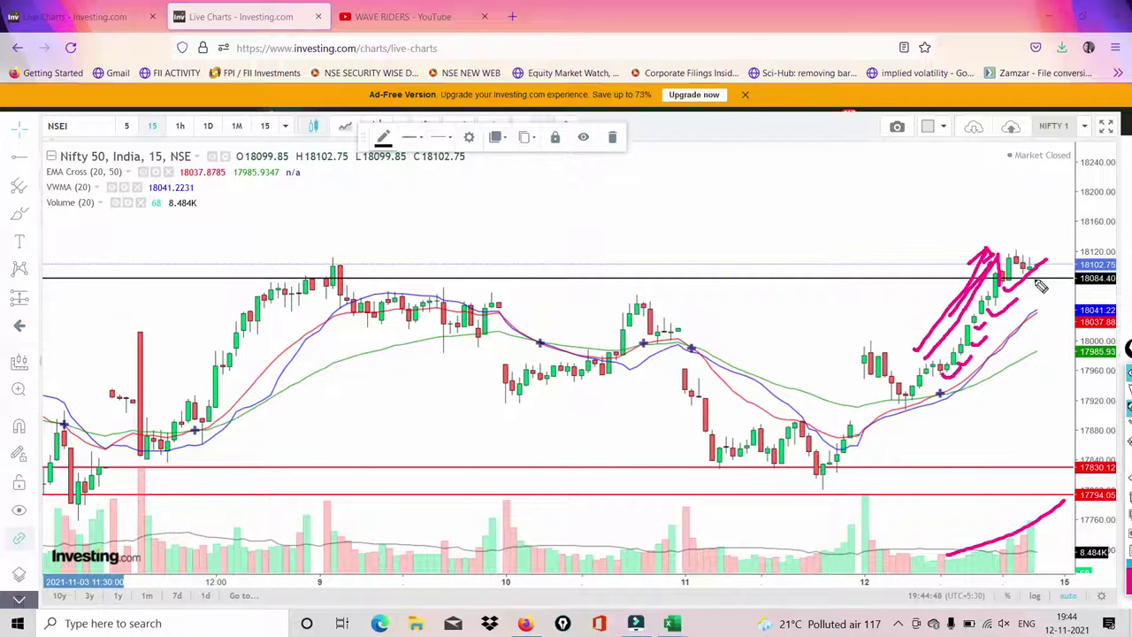
Draw horizontal level lines: price holding at the black line, a chart-wide level and support under the rally
{"action": "left_click_drag", "start_coordinate": [1035, 277], "coordinate": [1067, 278]}
{"action": "mouse_move", "coordinate": [1041, 275]}
{"action": "left_mouse_down"}
{"action": "mouse_move", "coordinate": [1066, 250]}
{"action": "mouse_move", "coordinate": [1058, 214]}
{"action": "left_mouse_up"}
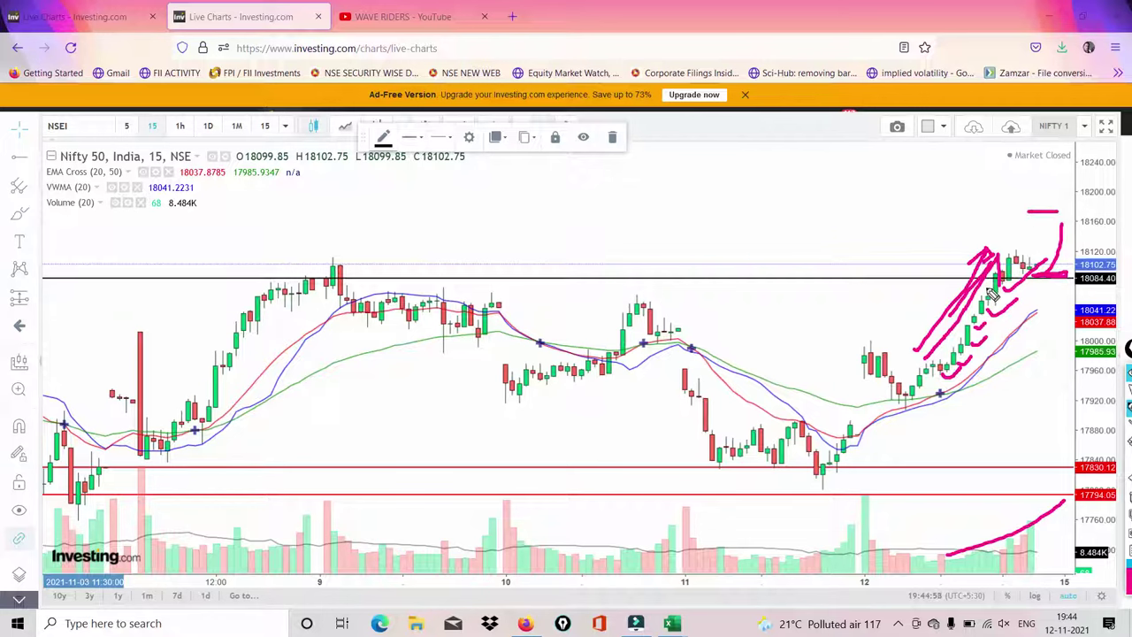
{"action": "left_click_drag", "start_coordinate": [617, 298], "coordinate": [1062, 304]}
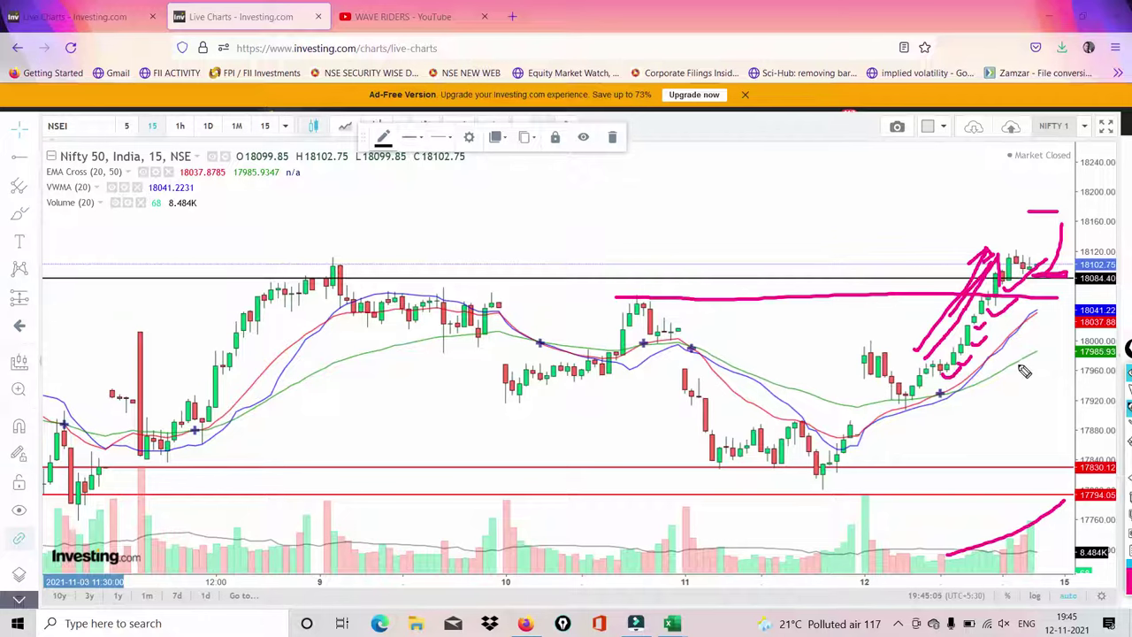
{"action": "left_click_drag", "start_coordinate": [907, 370], "coordinate": [1072, 362]}
{"action": "left_click_drag", "start_coordinate": [1028, 353], "coordinate": [1072, 358]}
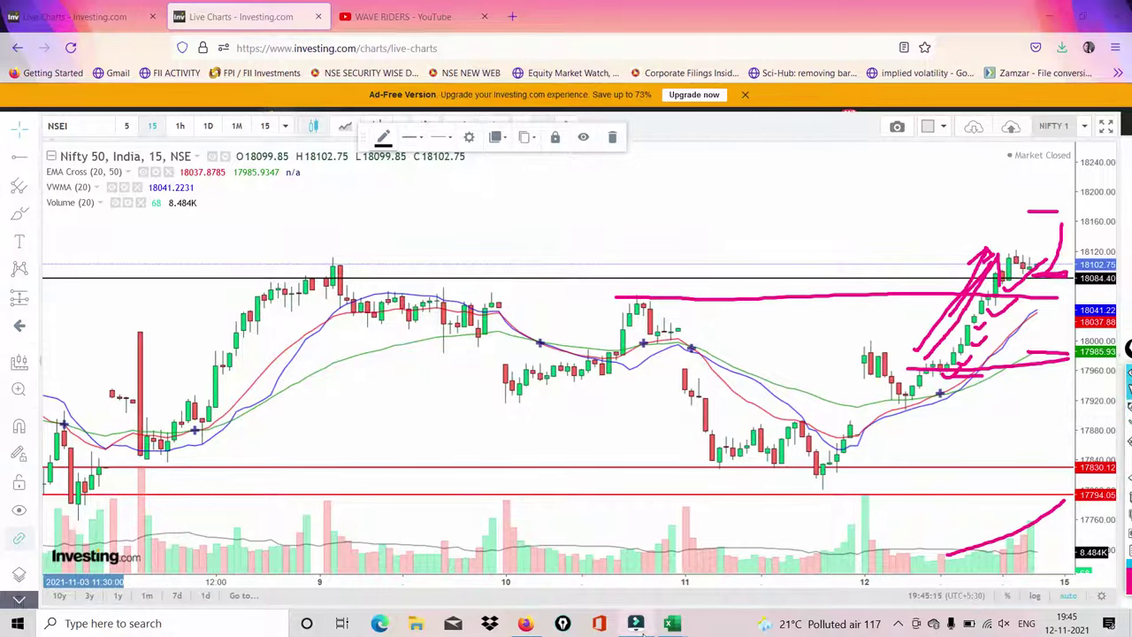
{"action": "mouse_move", "coordinate": [672, 623]}
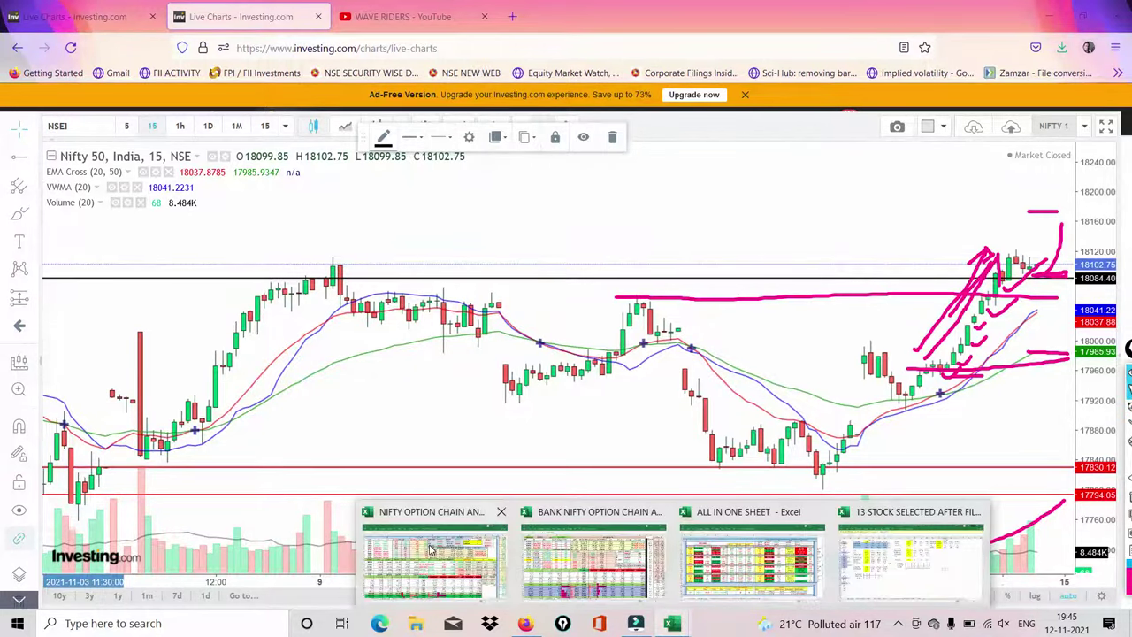
{"action": "left_click", "coordinate": [432, 550]}
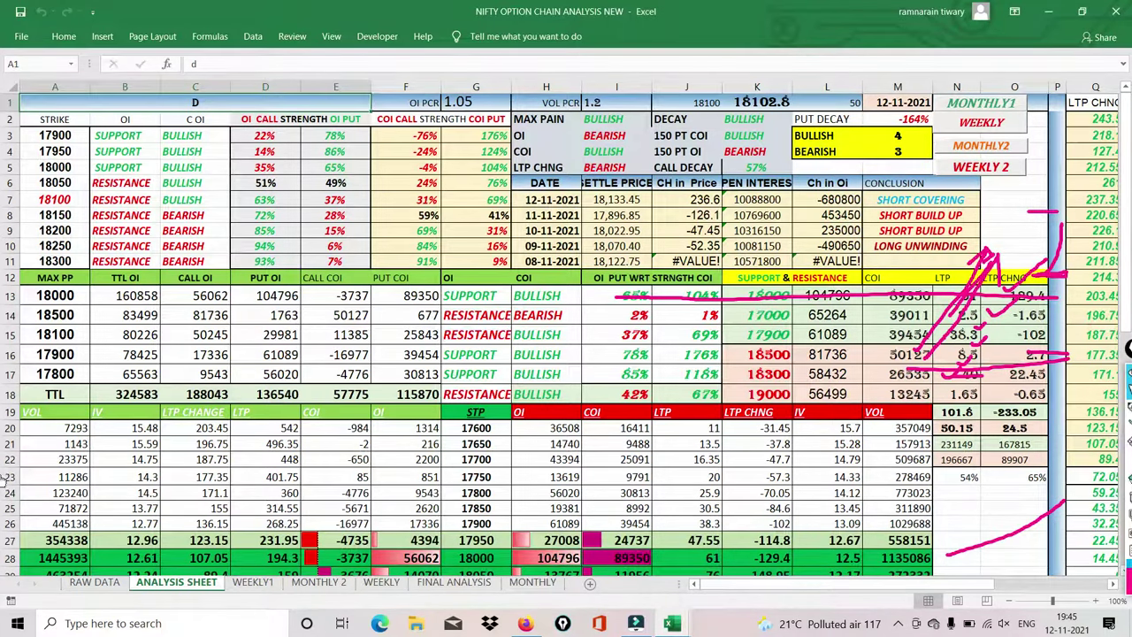
Erase leftover ink, scroll down to the option chain, and circle 24737/89350 and column E COI values
{"action": "left_click", "coordinate": [1128, 501]}
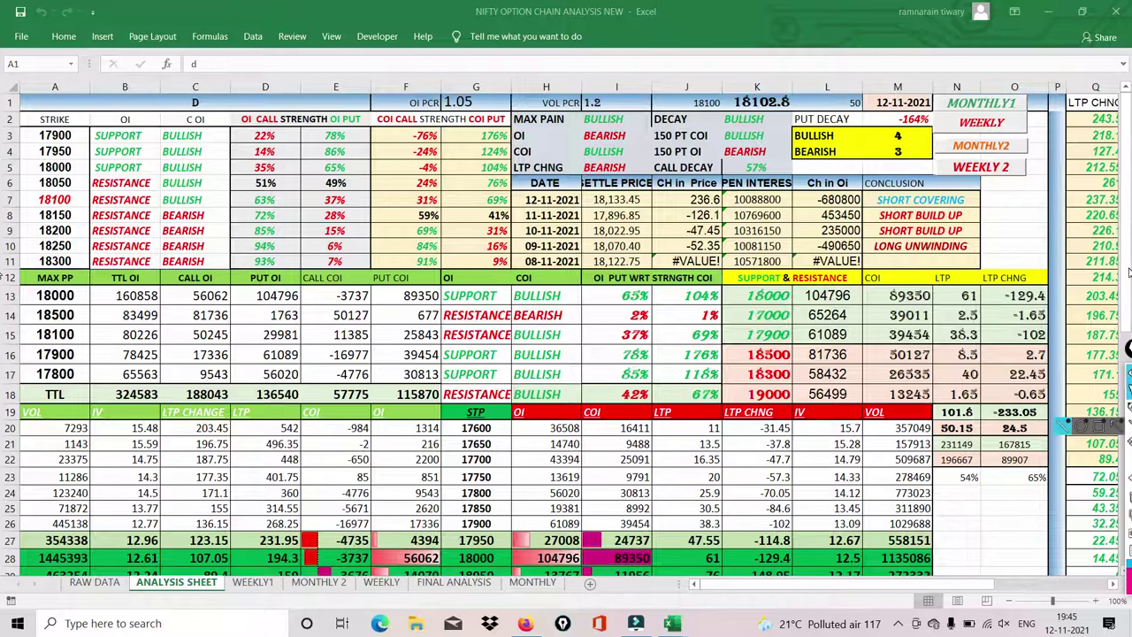
{"action": "left_click_drag", "start_coordinate": [1128, 303], "coordinate": [1127, 311]}
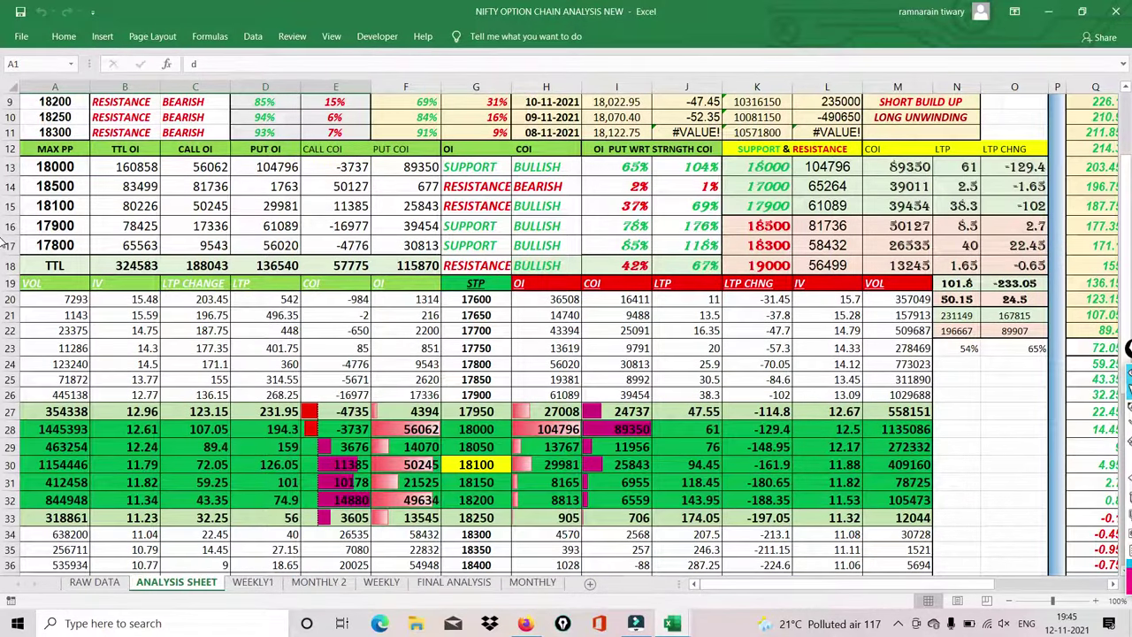
{"action": "left_click_drag", "start_coordinate": [1128, 252], "coordinate": [1128, 284]}
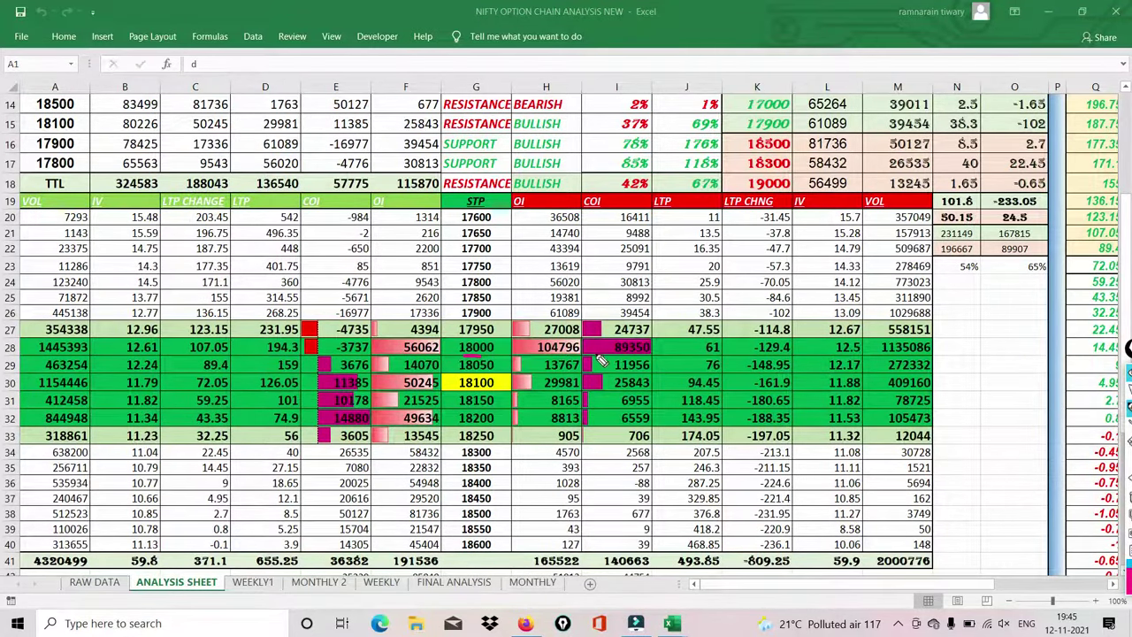
{"action": "mouse_move", "coordinate": [599, 357]}
{"action": "left_mouse_down"}
{"action": "mouse_move", "coordinate": [662, 328]}
{"action": "mouse_move", "coordinate": [669, 356]}
{"action": "mouse_move", "coordinate": [606, 363]}
{"action": "mouse_move", "coordinate": [646, 311]}
{"action": "left_mouse_up"}
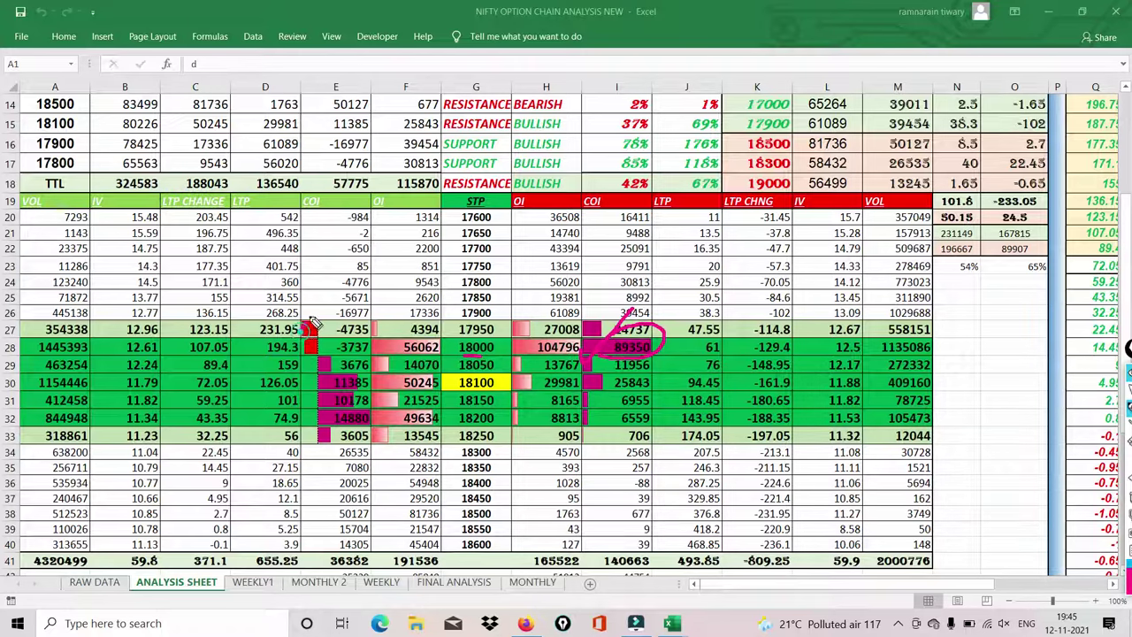
{"action": "left_click_drag", "start_coordinate": [308, 336], "coordinate": [335, 357]}
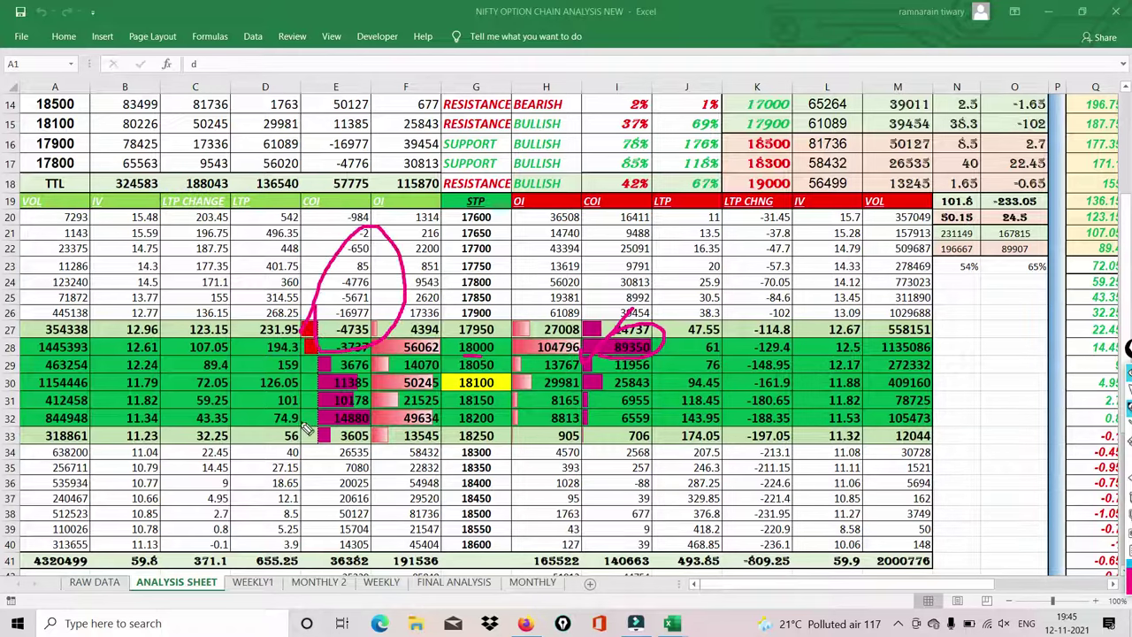
{"action": "mouse_move", "coordinate": [302, 424]}
{"action": "left_mouse_down"}
{"action": "mouse_move", "coordinate": [320, 405]}
{"action": "mouse_move", "coordinate": [321, 369]}
{"action": "left_mouse_up"}
Mark the 11385 call COI, circle 11956 and 25843, link 126.05, underline the 39 in row 40
{"action": "left_click_drag", "start_coordinate": [368, 385], "coordinate": [387, 377]}
{"action": "mouse_move", "coordinate": [616, 397]}
{"action": "left_mouse_down"}
{"action": "mouse_move", "coordinate": [664, 403]}
{"action": "mouse_move", "coordinate": [677, 371]}
{"action": "mouse_move", "coordinate": [623, 363]}
{"action": "mouse_move", "coordinate": [610, 393]}
{"action": "left_mouse_up"}
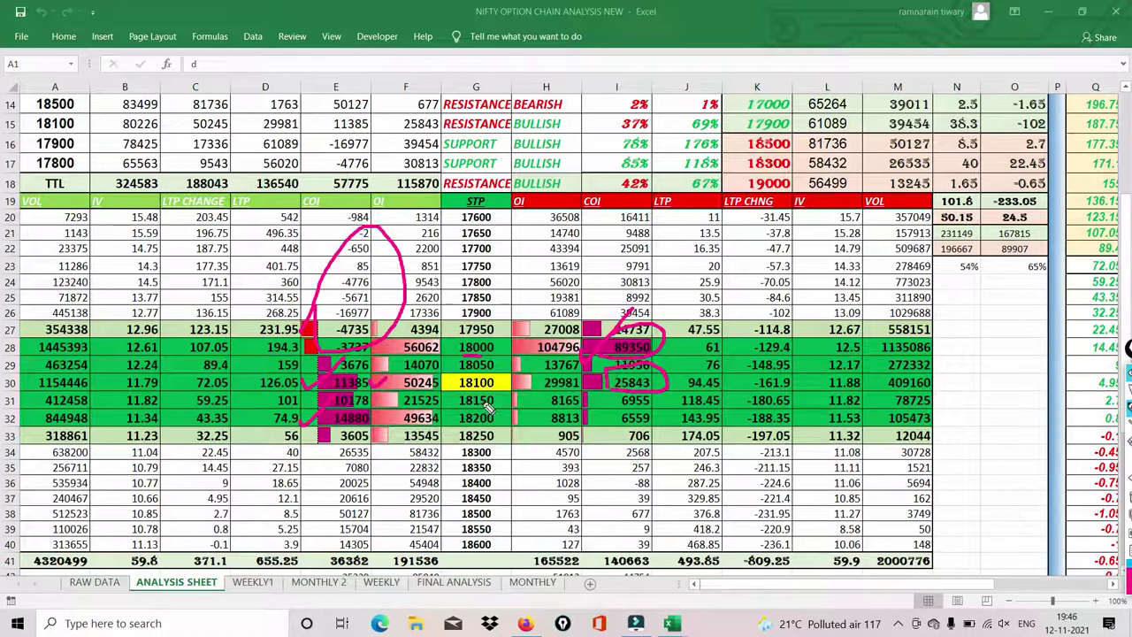
{"action": "left_click_drag", "start_coordinate": [256, 383], "coordinate": [336, 363]}
{"action": "left_click_drag", "start_coordinate": [650, 385], "coordinate": [743, 363]}
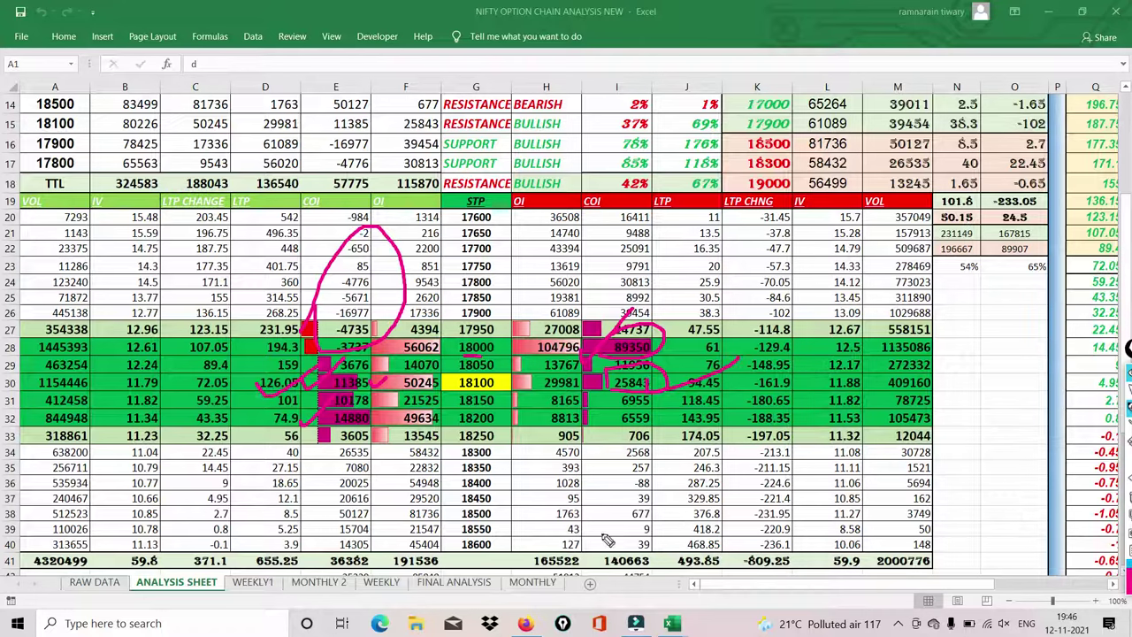
{"action": "mouse_move", "coordinate": [603, 550]}
{"action": "left_mouse_down"}
{"action": "mouse_move", "coordinate": [644, 546]}
{"action": "mouse_move", "coordinate": [674, 580]}
{"action": "mouse_move", "coordinate": [628, 584]}
{"action": "left_mouse_up"}
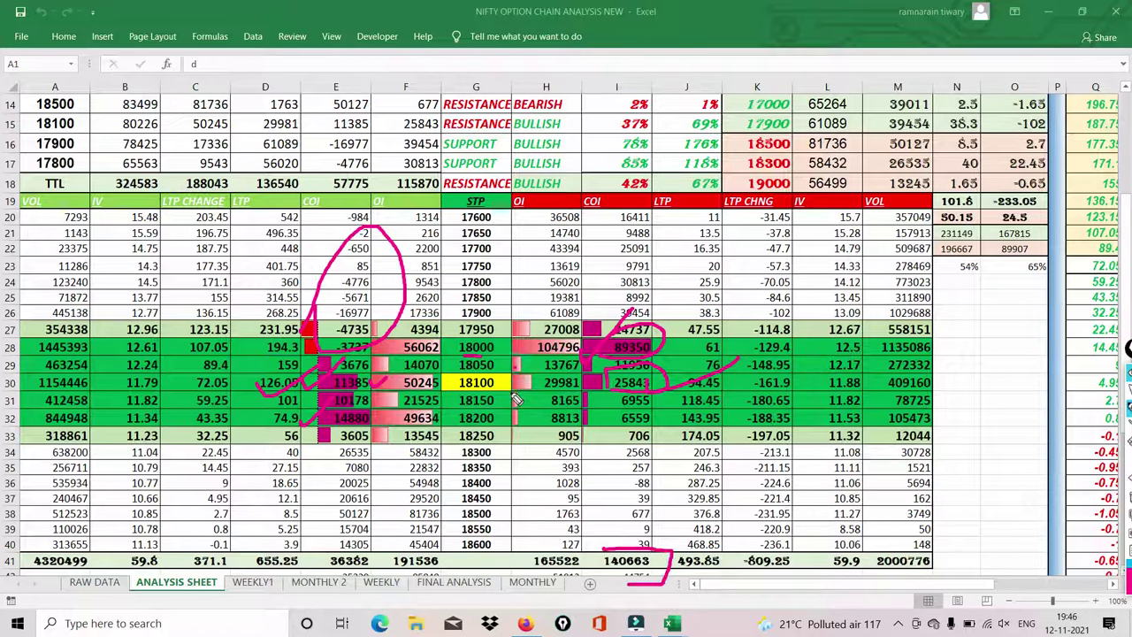
Mark the 18050–18200 strikes, circle totals 140663 and 36362 plus 25091, 9791, 30813, then clear ink
{"action": "mouse_move", "coordinate": [449, 334]}
{"action": "left_mouse_down"}
{"action": "mouse_move", "coordinate": [446, 436]}
{"action": "mouse_move", "coordinate": [473, 432]}
{"action": "left_mouse_up"}
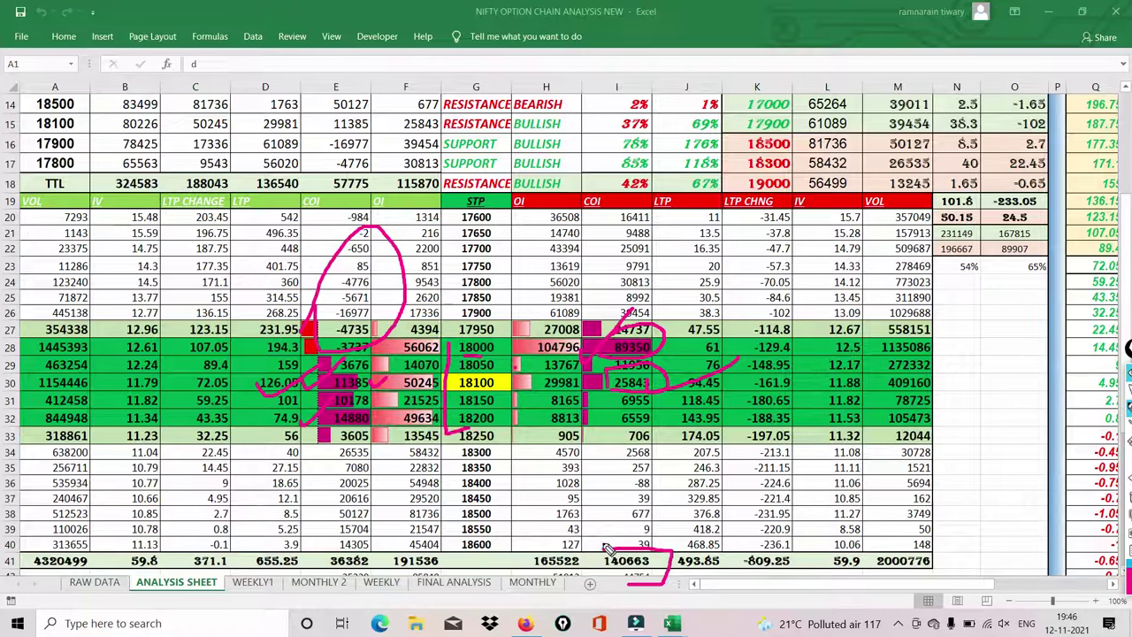
{"action": "mouse_move", "coordinate": [607, 551]}
{"action": "left_mouse_down"}
{"action": "mouse_move", "coordinate": [601, 577]}
{"action": "mouse_move", "coordinate": [659, 577]}
{"action": "left_mouse_up"}
{"action": "mouse_move", "coordinate": [303, 558]}
{"action": "left_mouse_down"}
{"action": "mouse_move", "coordinate": [407, 566]}
{"action": "mouse_move", "coordinate": [367, 586]}
{"action": "mouse_move", "coordinate": [303, 570]}
{"action": "left_mouse_up"}
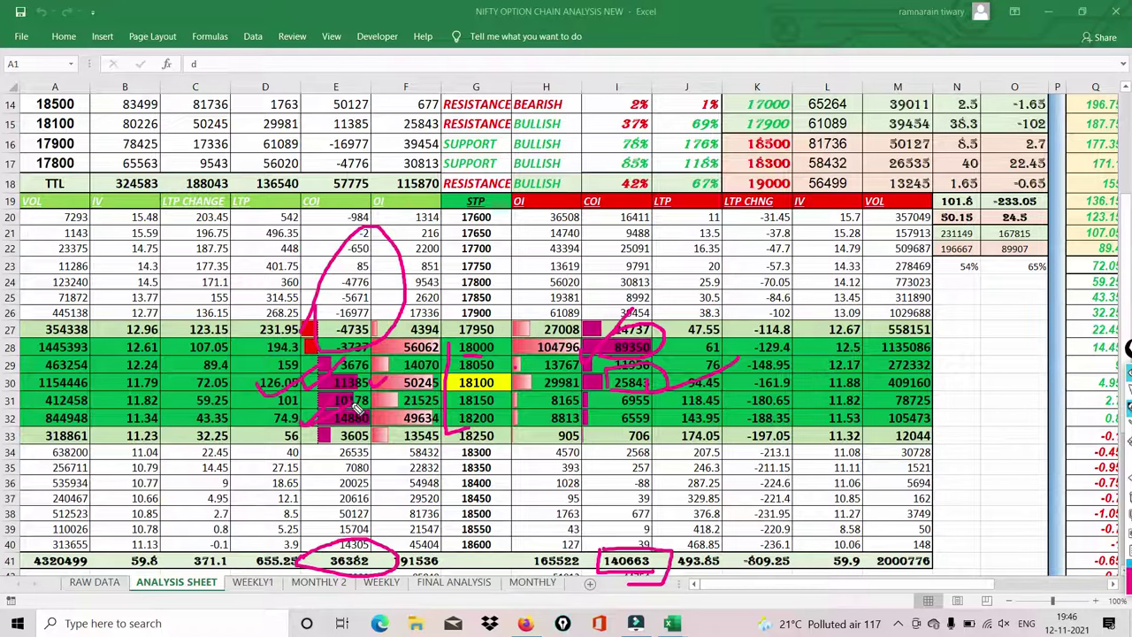
{"action": "left_click_drag", "start_coordinate": [601, 256], "coordinate": [626, 264]}
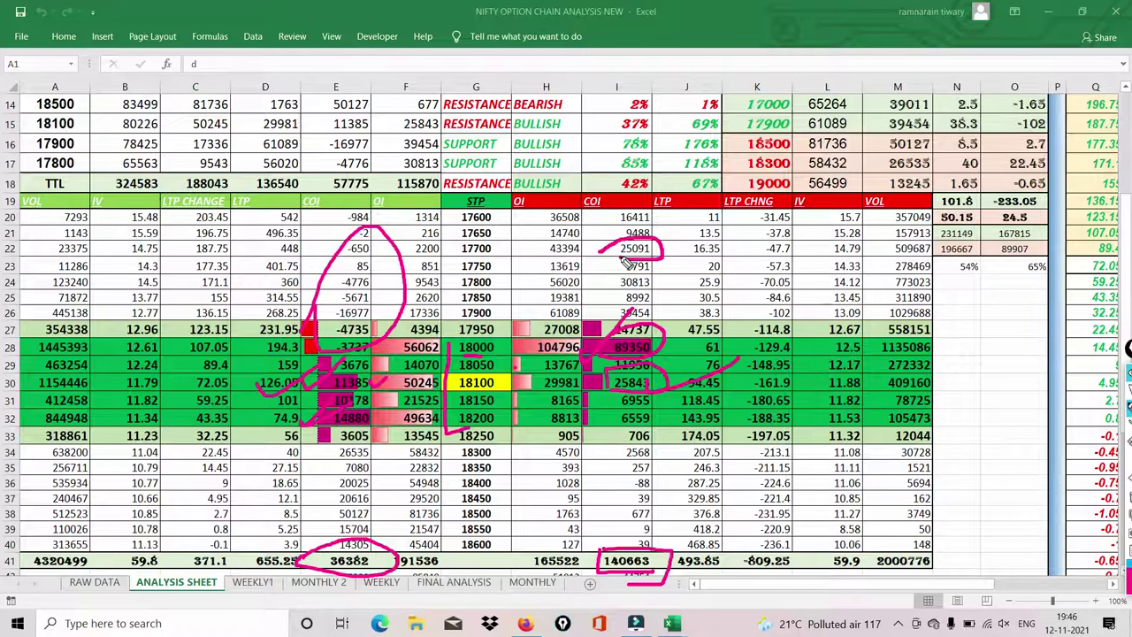
{"action": "mouse_move", "coordinate": [601, 285]}
{"action": "left_mouse_down"}
{"action": "mouse_move", "coordinate": [624, 270]}
{"action": "mouse_move", "coordinate": [673, 282]}
{"action": "mouse_move", "coordinate": [616, 283]}
{"action": "left_mouse_up"}
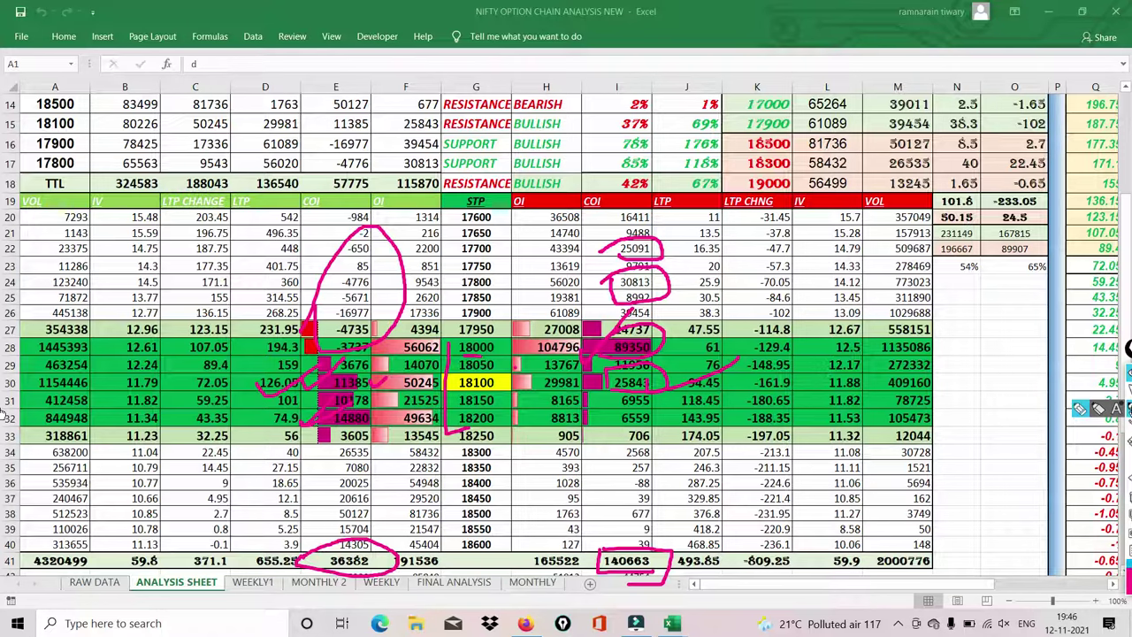
{"action": "key", "text": "Escape"}
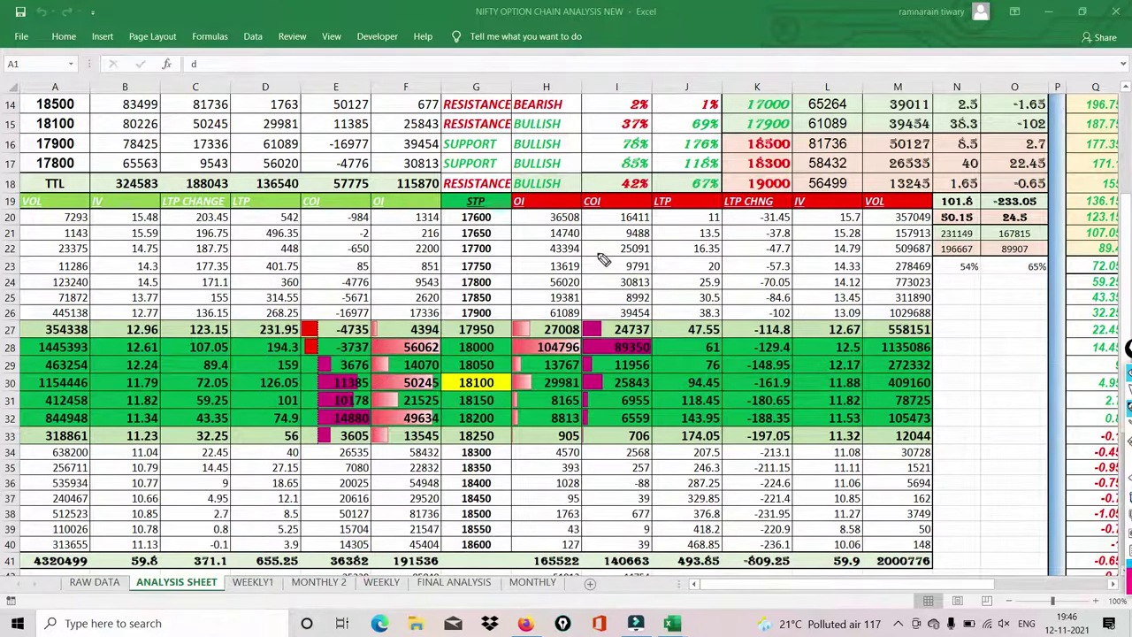
Draw a pink check mark across the put COI values and scroll back up to the summary rows
{"action": "mouse_move", "coordinate": [598, 258]}
{"action": "left_mouse_down"}
{"action": "mouse_move", "coordinate": [622, 246]}
{"action": "mouse_move", "coordinate": [713, 264]}
{"action": "left_mouse_up"}
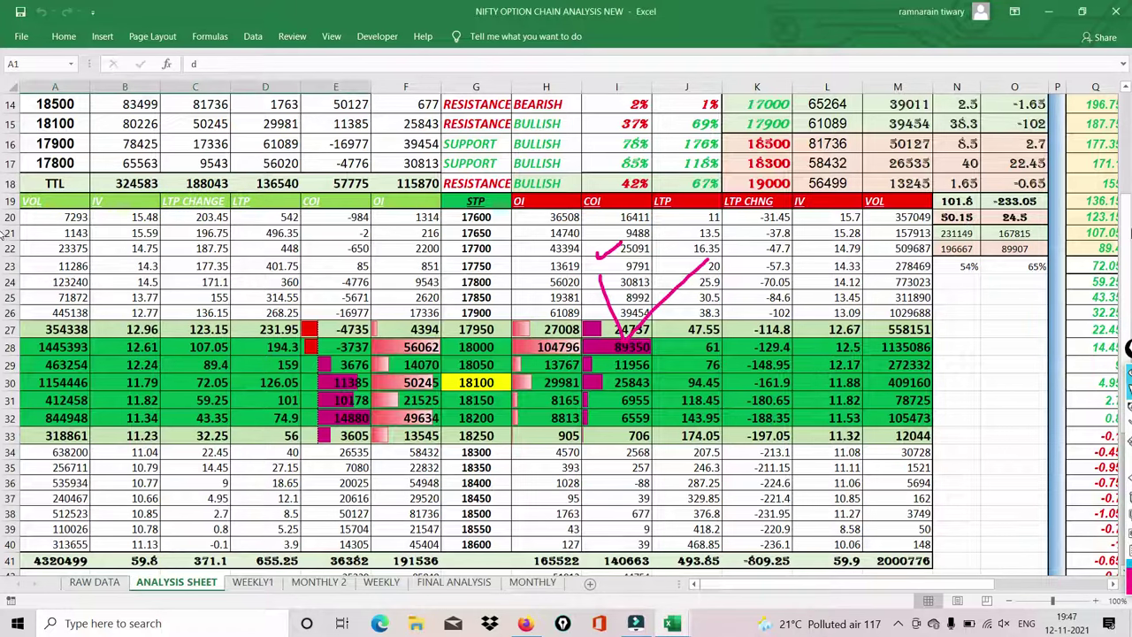
{"action": "scroll", "coordinate": [5, 115], "scroll_direction": "up", "scroll_amount": 5}
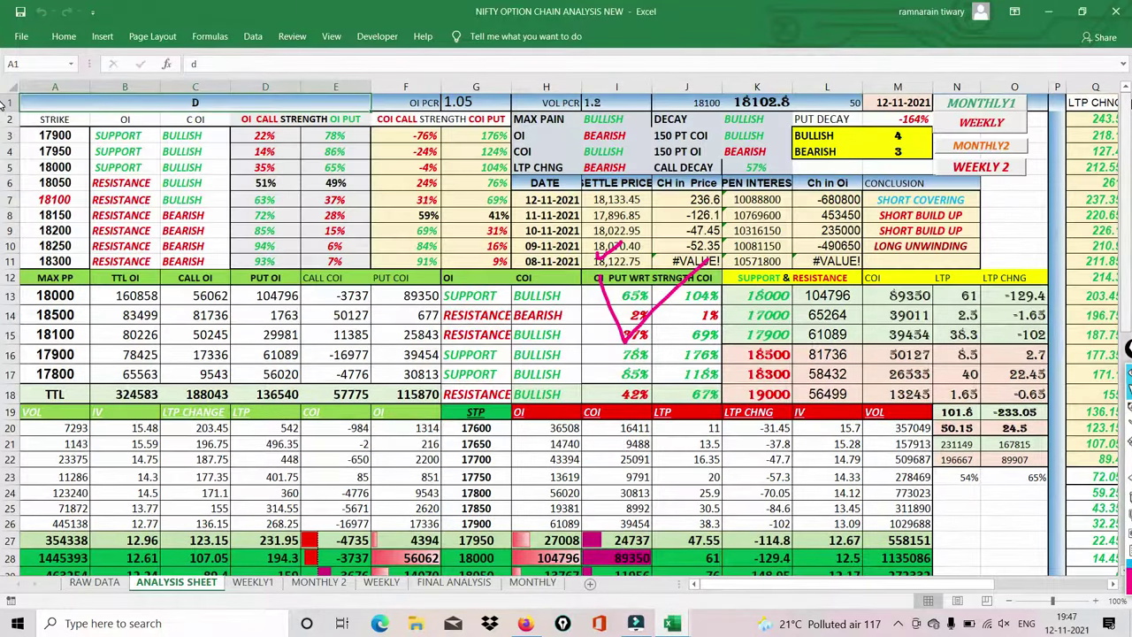
{"action": "left_click", "coordinate": [1129, 394]}
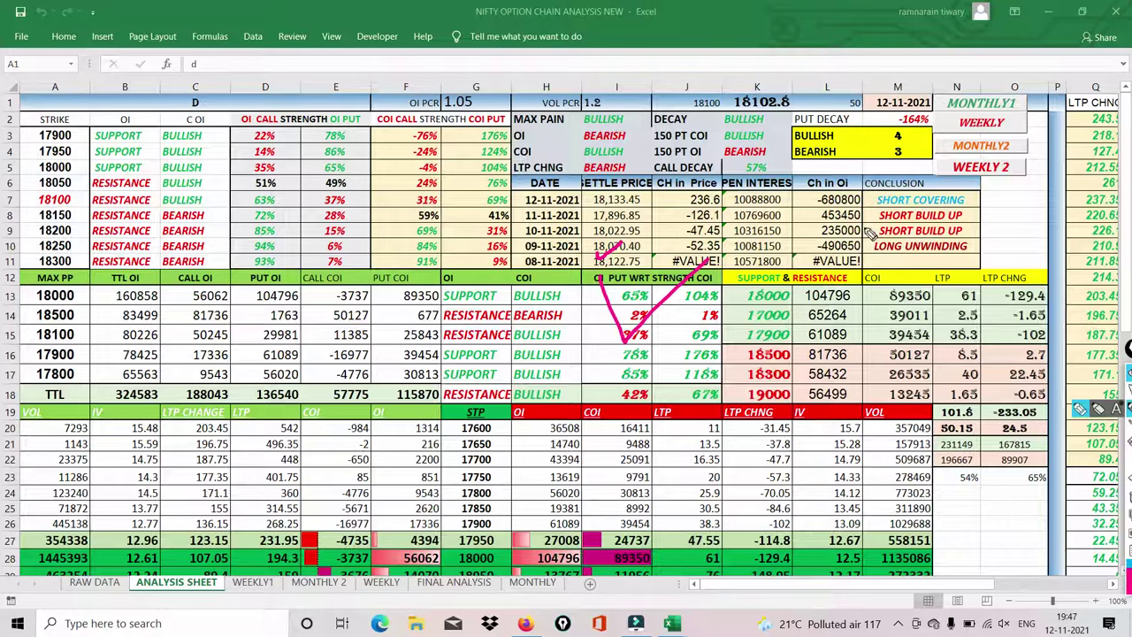
Circle the -680800 OI change and SHORT COVERING, tick 236.6, and mark 18050/18100 strikes as BULLISH
{"action": "left_click_drag", "start_coordinate": [821, 215], "coordinate": [806, 221]}
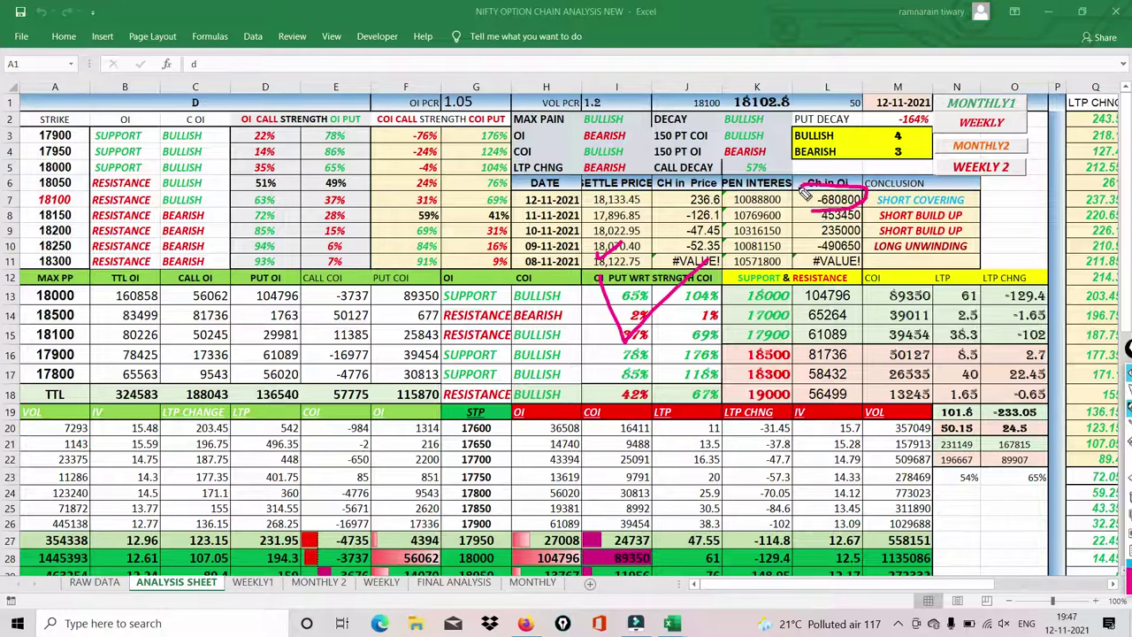
{"action": "left_click_drag", "start_coordinate": [662, 197], "coordinate": [701, 186]}
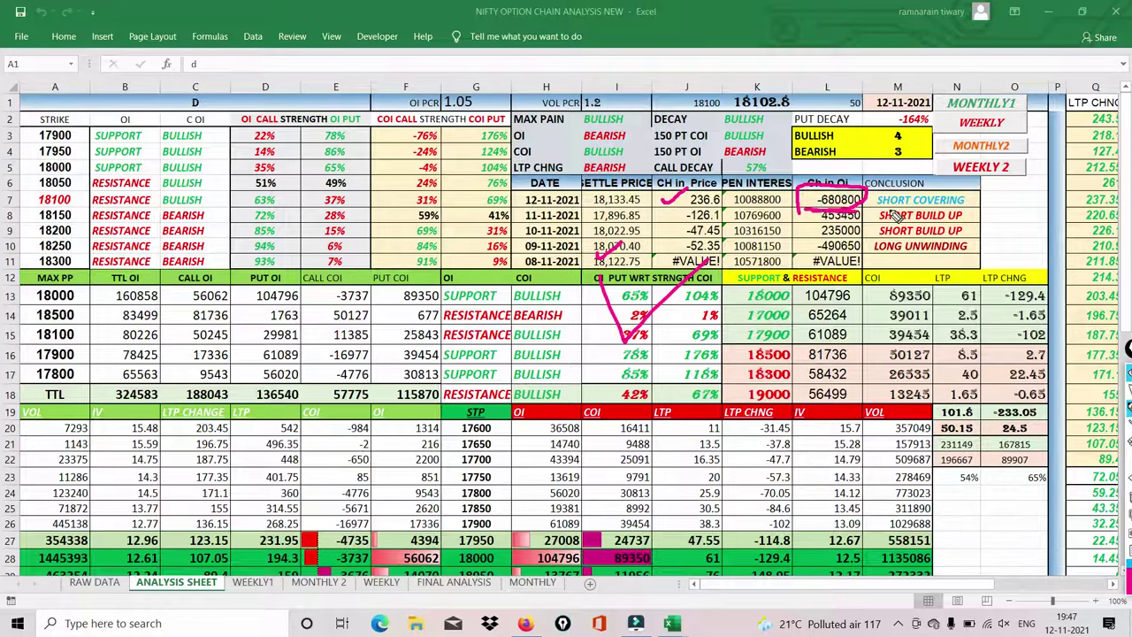
{"action": "left_click_drag", "start_coordinate": [899, 215], "coordinate": [870, 205]}
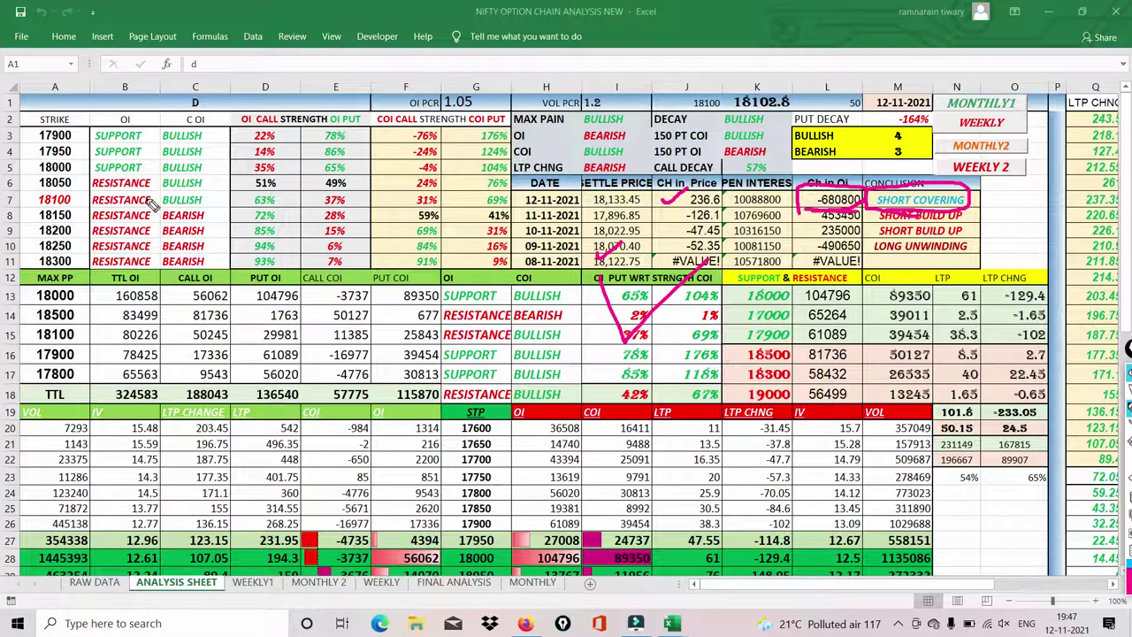
{"action": "left_click_drag", "start_coordinate": [28, 199], "coordinate": [166, 198]}
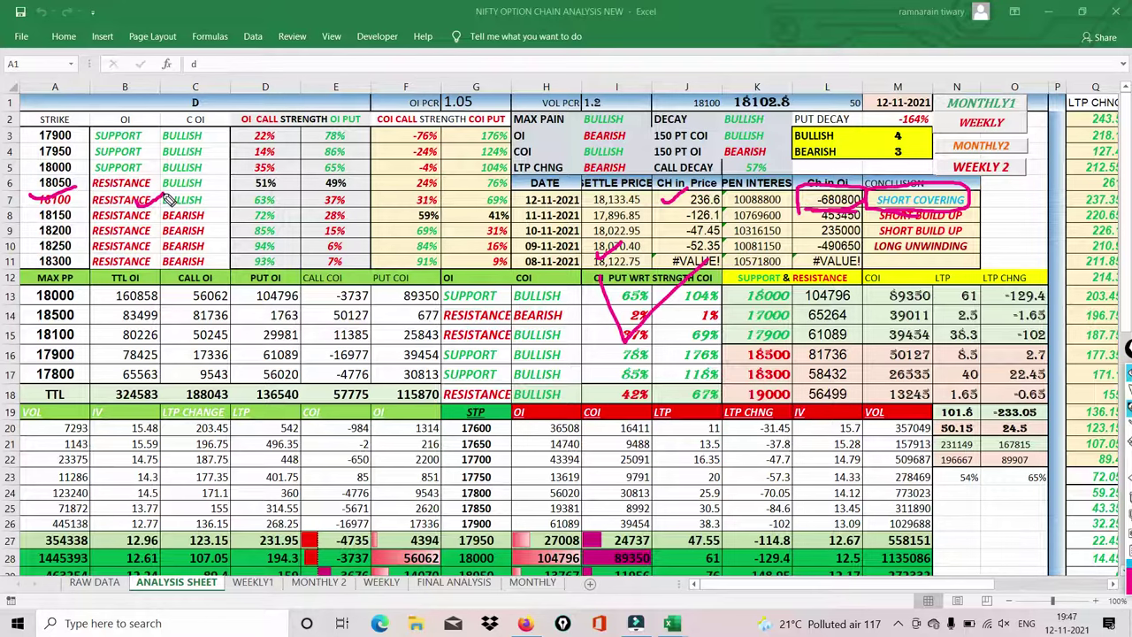
{"action": "left_click_drag", "start_coordinate": [163, 203], "coordinate": [162, 215]}
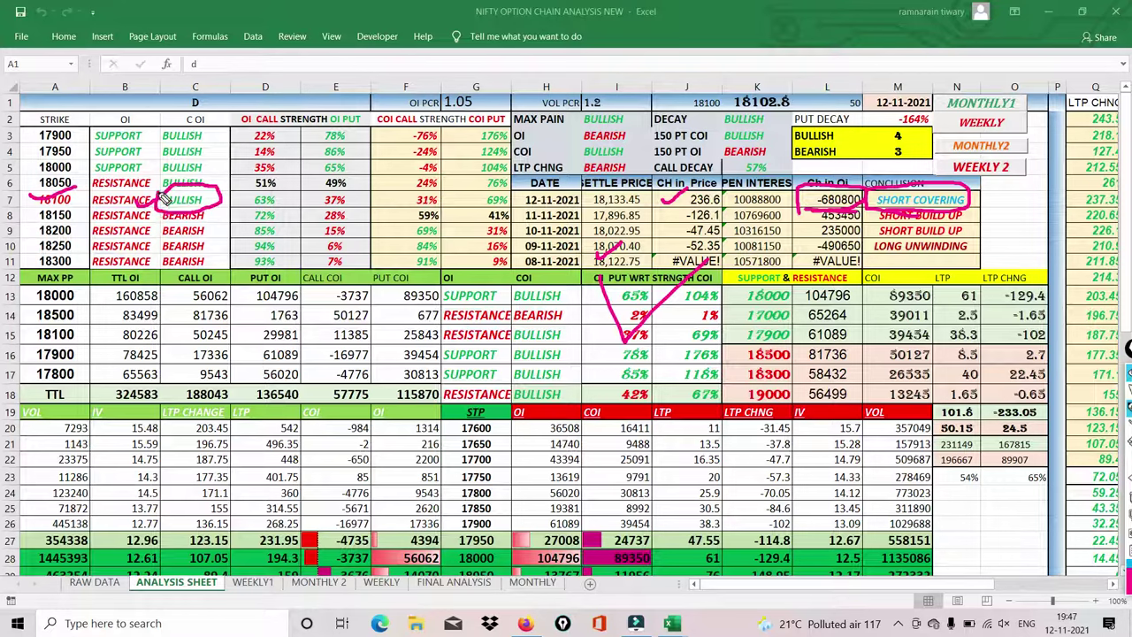
Mark the 69%, 31%, 63% and 51%/49% strength cells, write 'Put', then erase all pen marks
{"action": "left_click_drag", "start_coordinate": [456, 200], "coordinate": [529, 165]}
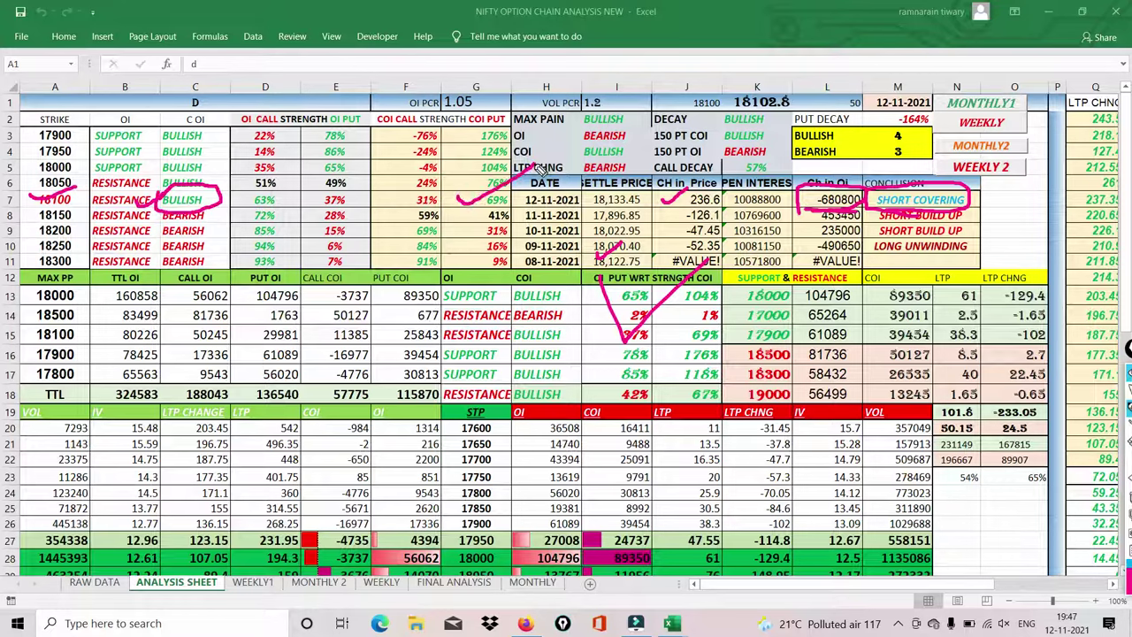
{"action": "left_click_drag", "start_coordinate": [405, 202], "coordinate": [459, 171]}
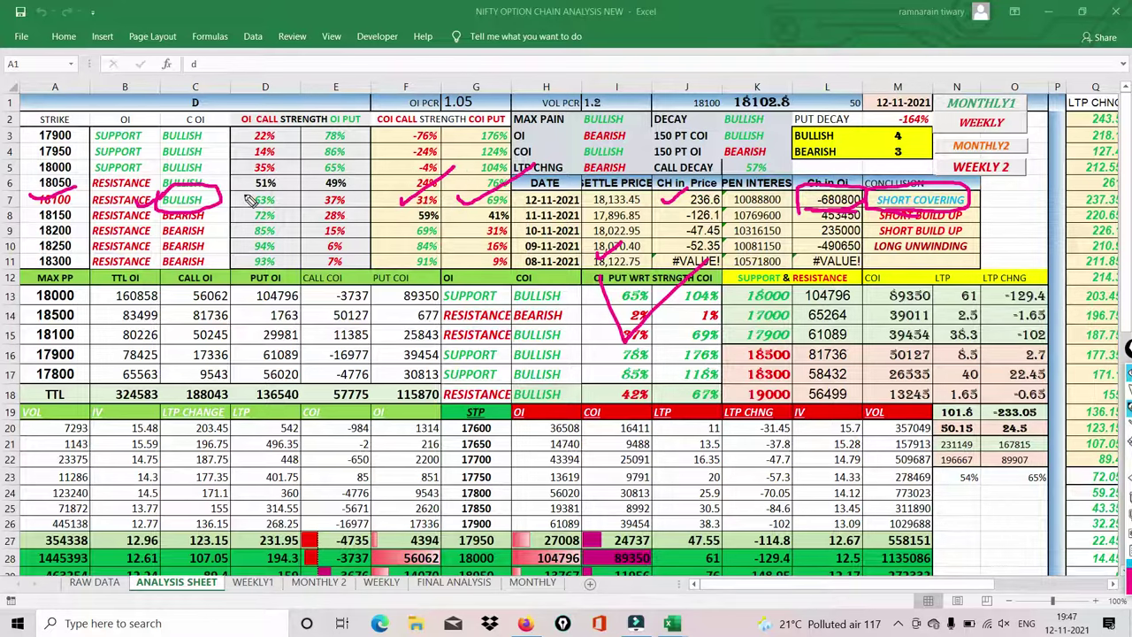
{"action": "mouse_move", "coordinate": [243, 194]}
{"action": "left_mouse_down"}
{"action": "mouse_move", "coordinate": [257, 204]}
{"action": "mouse_move", "coordinate": [285, 181]}
{"action": "left_mouse_up"}
{"action": "mouse_move", "coordinate": [243, 187]}
{"action": "left_mouse_down"}
{"action": "mouse_move", "coordinate": [299, 210]}
{"action": "mouse_move", "coordinate": [362, 187]}
{"action": "mouse_move", "coordinate": [266, 170]}
{"action": "mouse_move", "coordinate": [250, 182]}
{"action": "left_mouse_up"}
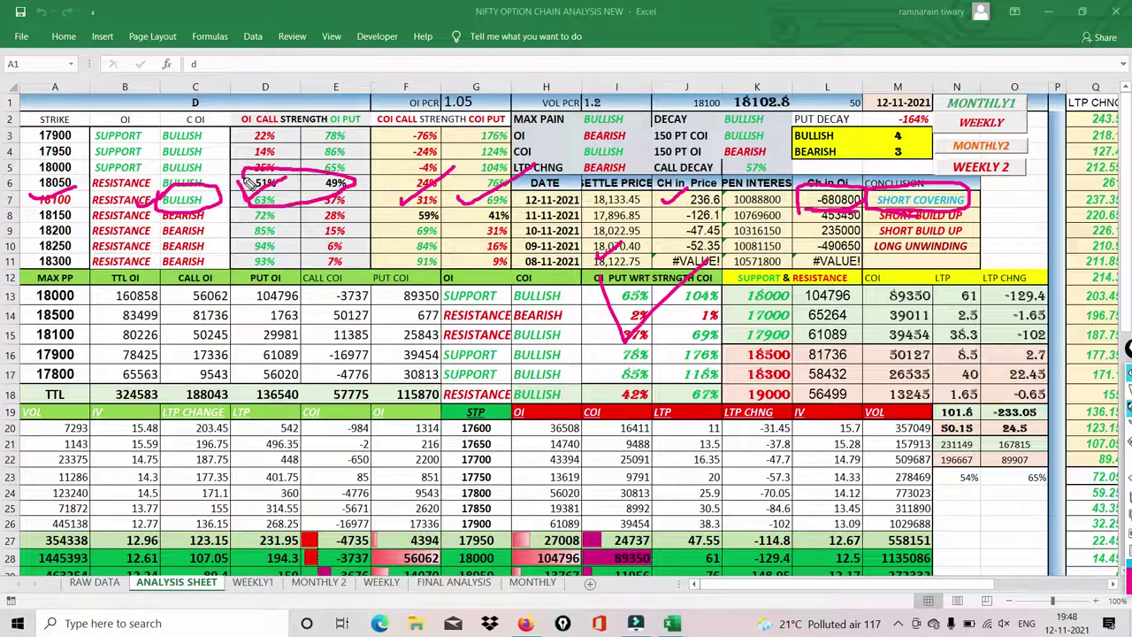
{"action": "mouse_move", "coordinate": [453, 186]}
{"action": "left_mouse_down"}
{"action": "mouse_move", "coordinate": [462, 196]}
{"action": "mouse_move", "coordinate": [482, 179]}
{"action": "left_mouse_up"}
{"action": "mouse_move", "coordinate": [380, 254]}
{"action": "left_mouse_down"}
{"action": "mouse_move", "coordinate": [428, 233]}
{"action": "mouse_move", "coordinate": [391, 245]}
{"action": "mouse_move", "coordinate": [462, 241]}
{"action": "mouse_move", "coordinate": [478, 251]}
{"action": "mouse_move", "coordinate": [453, 226]}
{"action": "mouse_move", "coordinate": [491, 229]}
{"action": "left_mouse_up"}
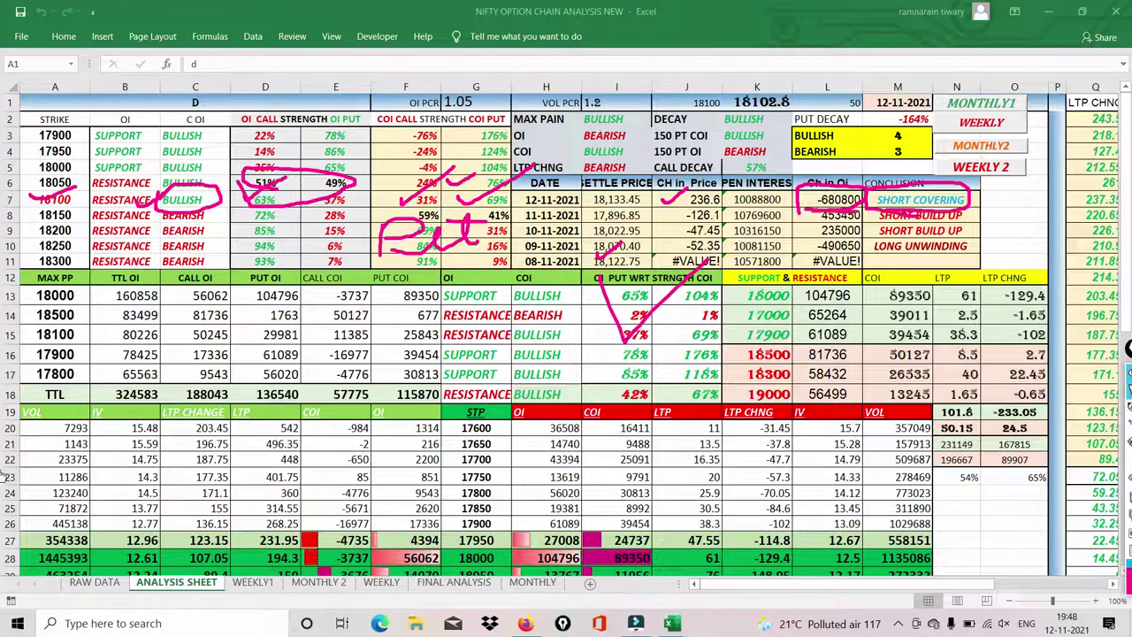
{"action": "left_click", "coordinate": [1125, 529]}
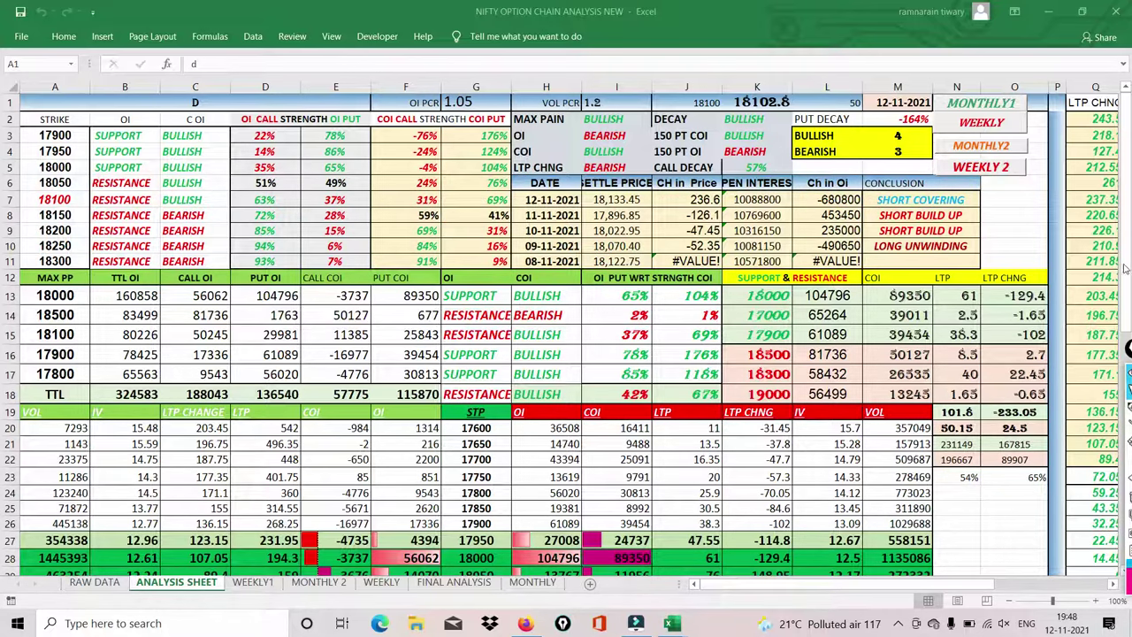
Scroll to the row 41 totals, mark -809.25, 371.1 and put COI rows 28–32, then clear the ink
{"action": "left_click_drag", "start_coordinate": [1127, 190], "coordinate": [1128, 304]}
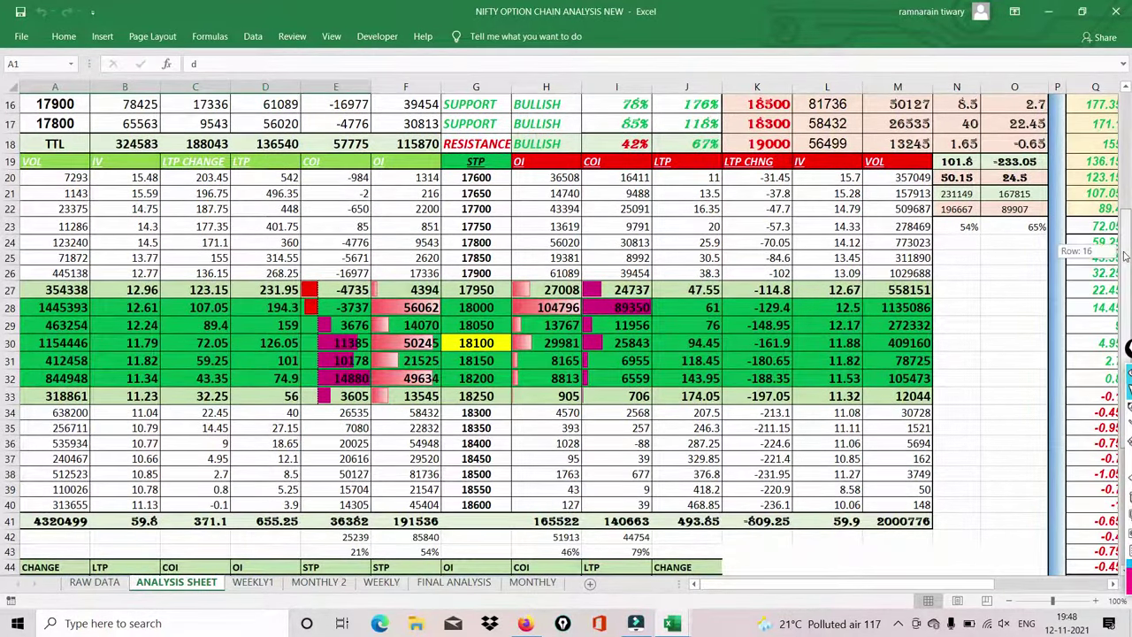
{"action": "left_click_drag", "start_coordinate": [1125, 257], "coordinate": [1125, 295]}
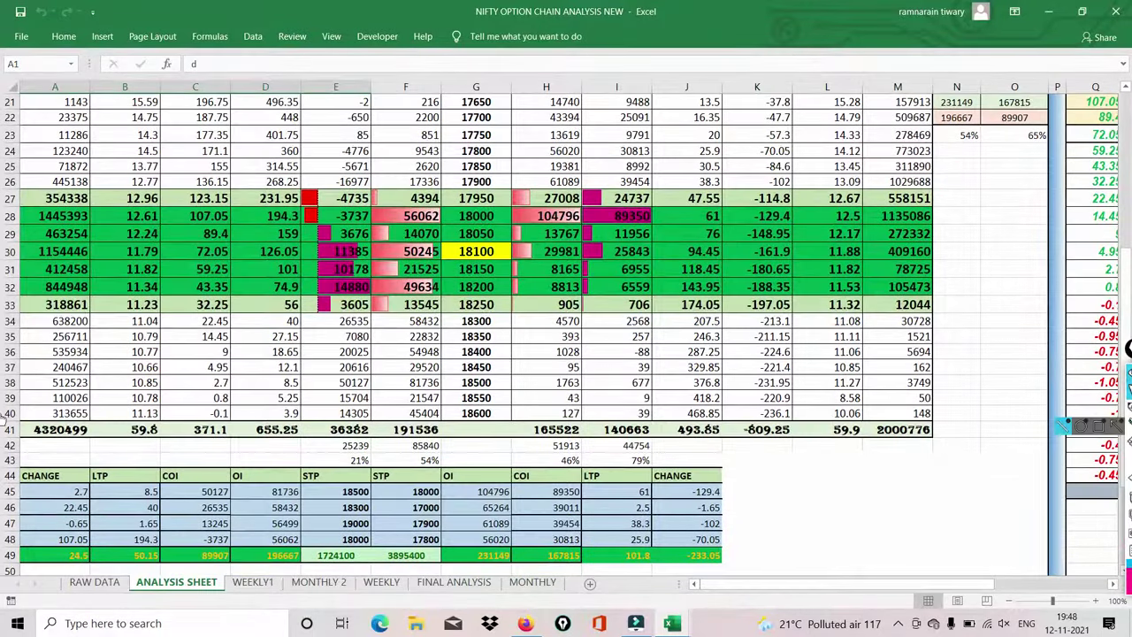
{"action": "mouse_move", "coordinate": [733, 448]}
{"action": "left_mouse_down"}
{"action": "mouse_move", "coordinate": [785, 431]}
{"action": "mouse_move", "coordinate": [749, 439]}
{"action": "left_mouse_up"}
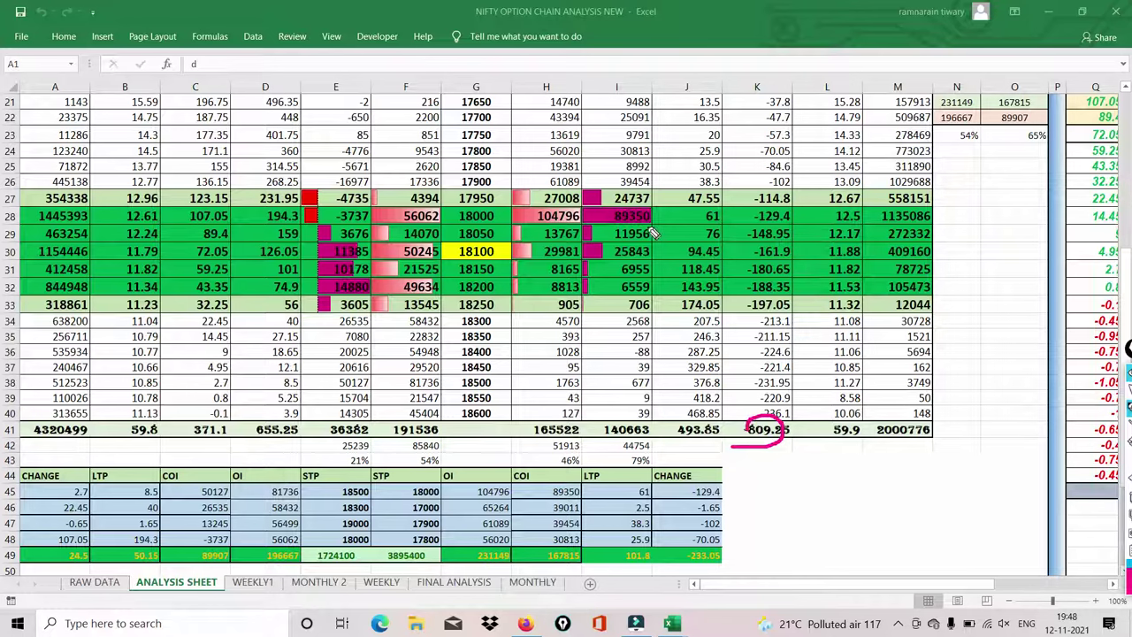
{"action": "left_click_drag", "start_coordinate": [653, 217], "coordinate": [664, 302]}
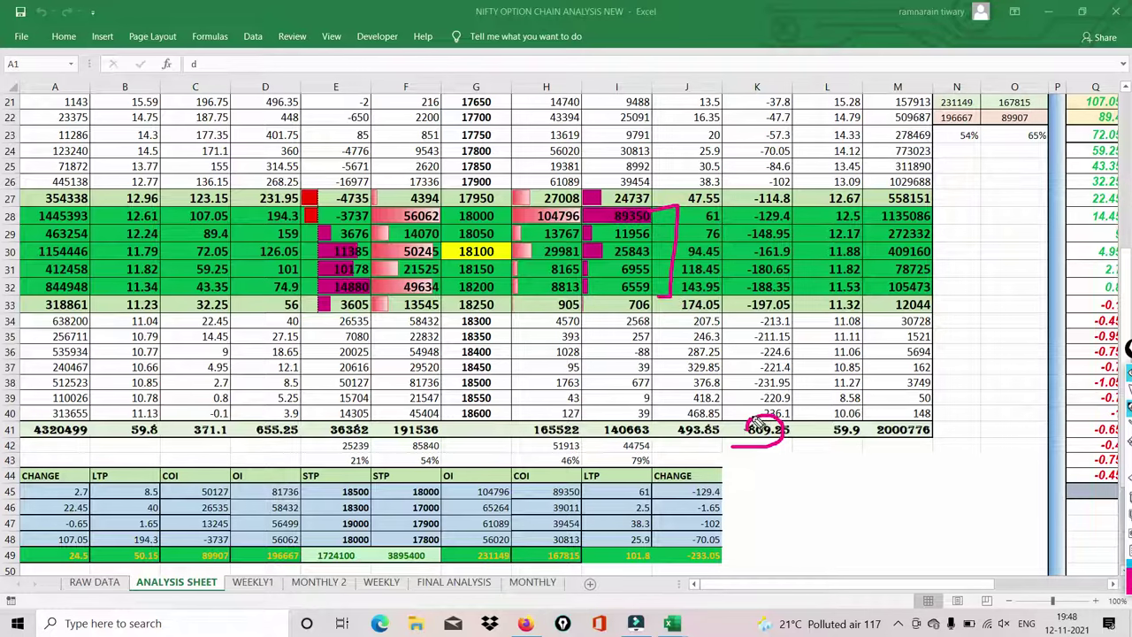
{"action": "left_click_drag", "start_coordinate": [756, 425], "coordinate": [796, 376]}
{"action": "mouse_move", "coordinate": [189, 439]}
{"action": "left_mouse_down"}
{"action": "mouse_move", "coordinate": [235, 423]}
{"action": "mouse_move", "coordinate": [189, 423]}
{"action": "left_mouse_up"}
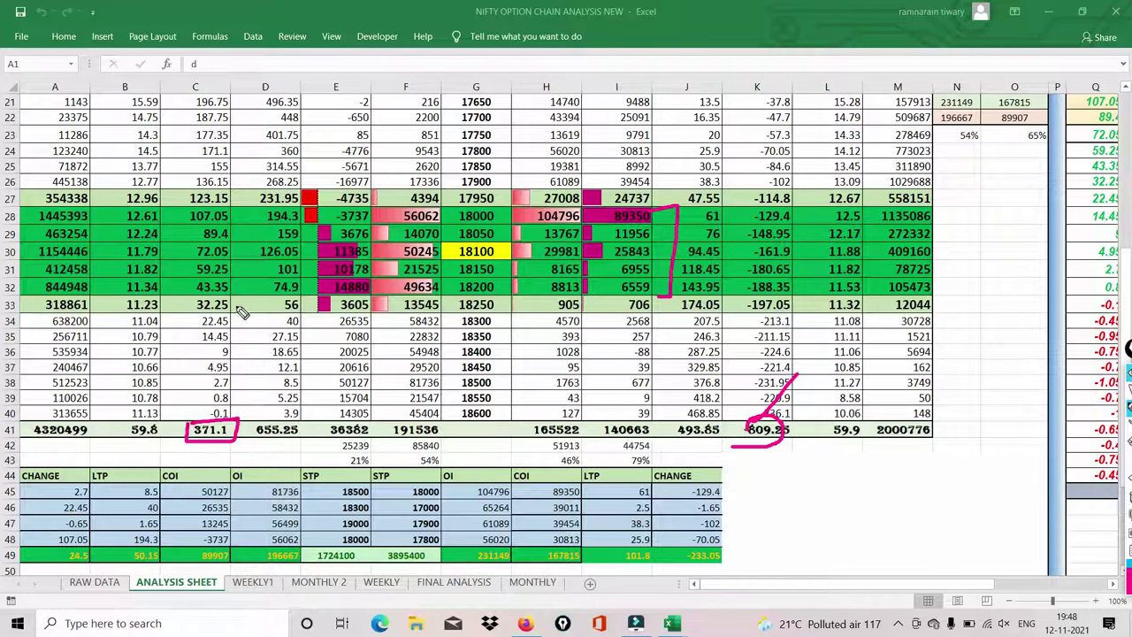
{"action": "left_click_drag", "start_coordinate": [191, 292], "coordinate": [231, 247]}
{"action": "left_click_drag", "start_coordinate": [685, 208], "coordinate": [711, 279]}
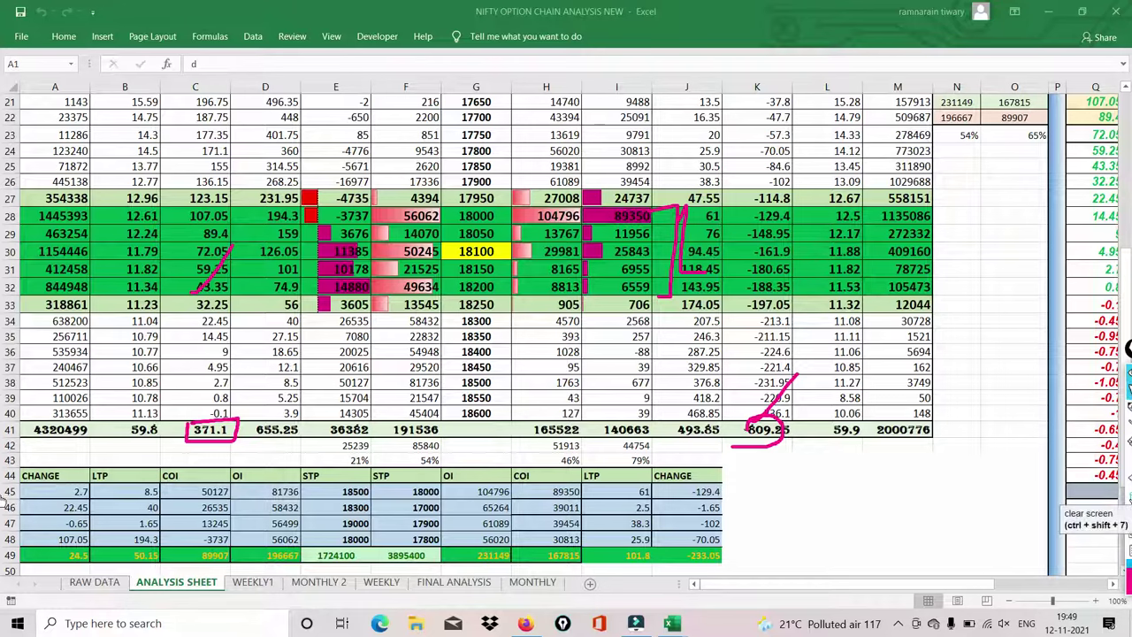
{"action": "left_click", "coordinate": [1128, 495]}
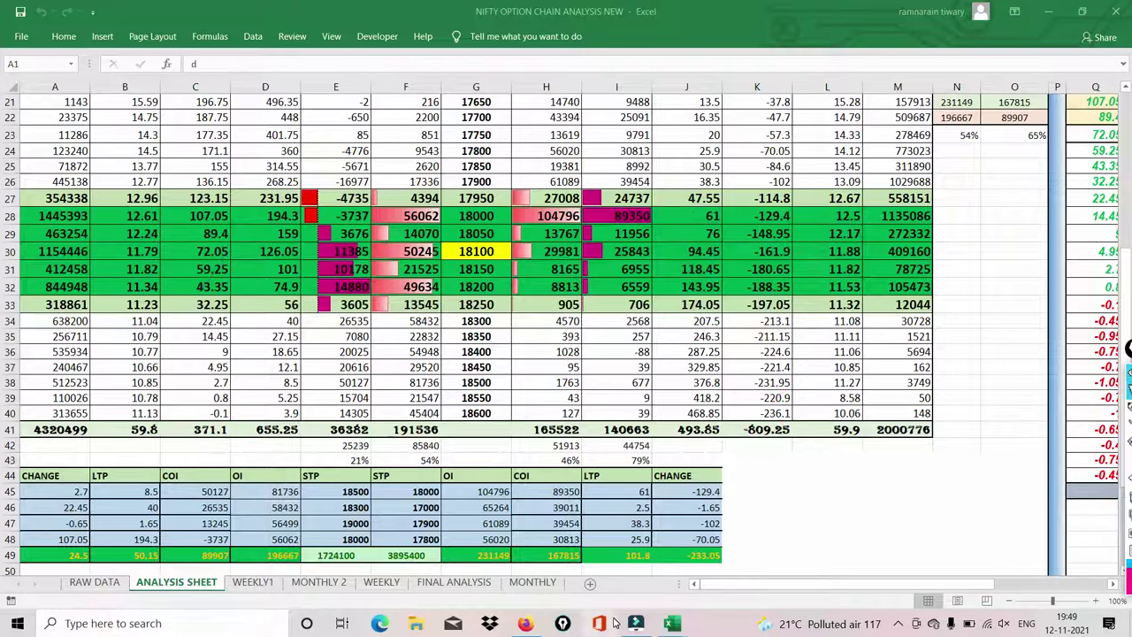
In the browser, open the Nifty Bank daily chart, zoom, and raise the 38918 level line to 38945.42
{"action": "left_click", "coordinate": [526, 623]}
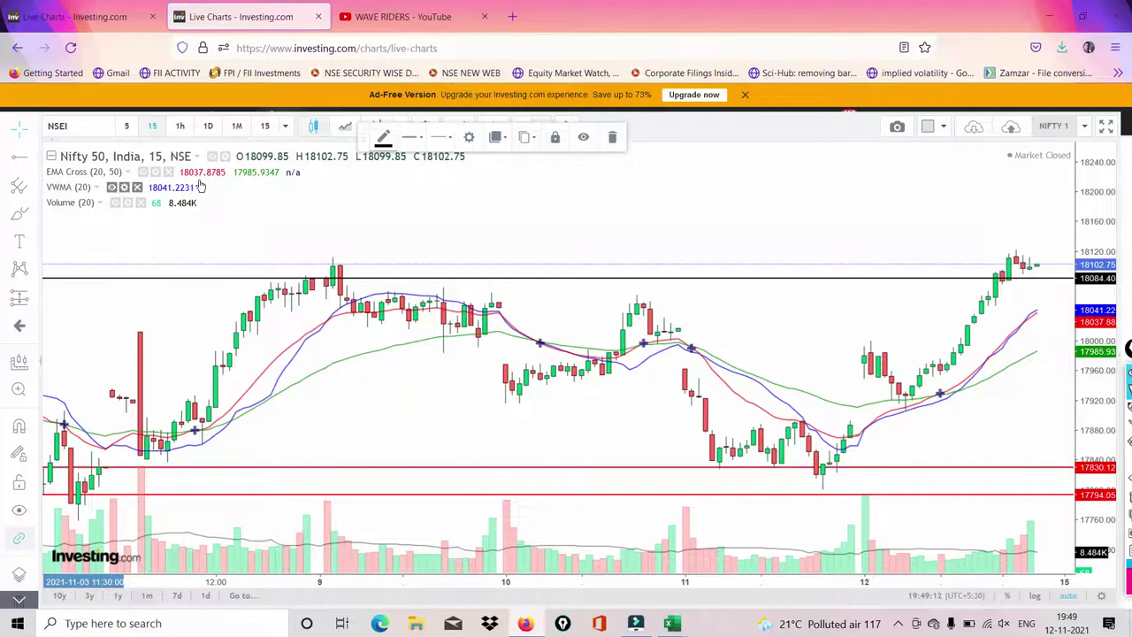
{"action": "left_click", "coordinate": [53, 20]}
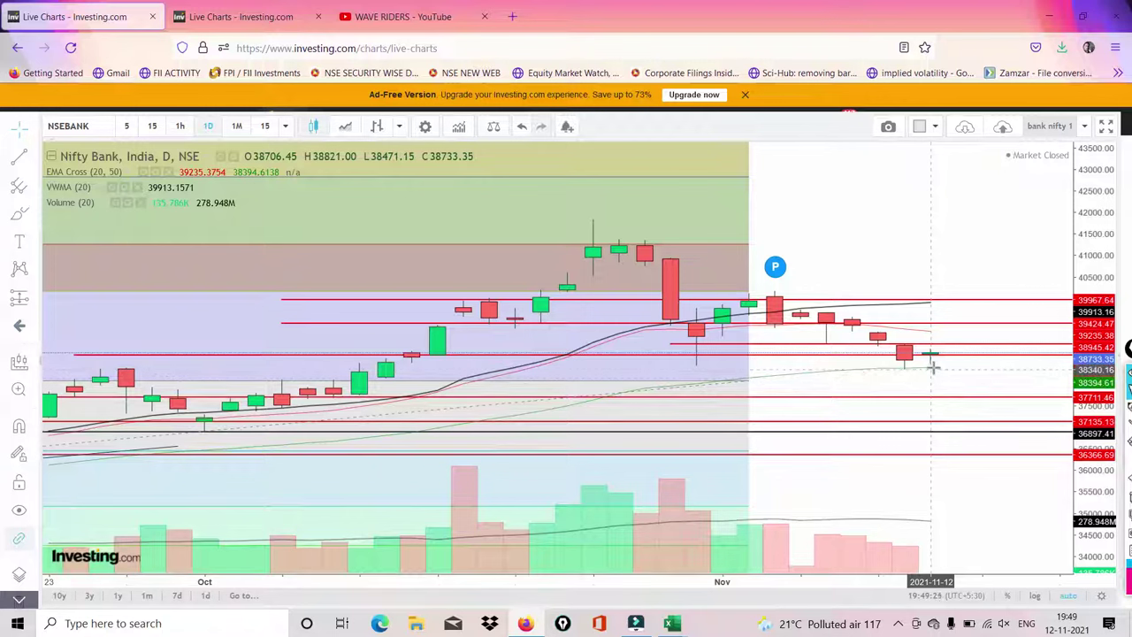
{"action": "scroll", "coordinate": [942, 360], "scroll_direction": "up", "scroll_amount": 2}
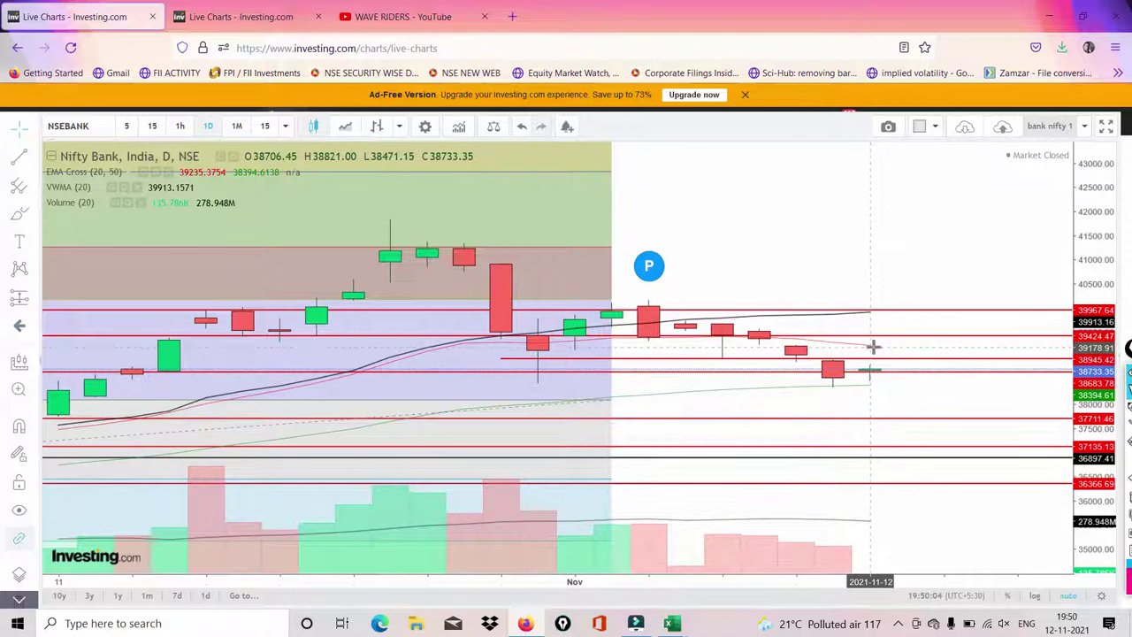
{"action": "left_click", "coordinate": [896, 361]}
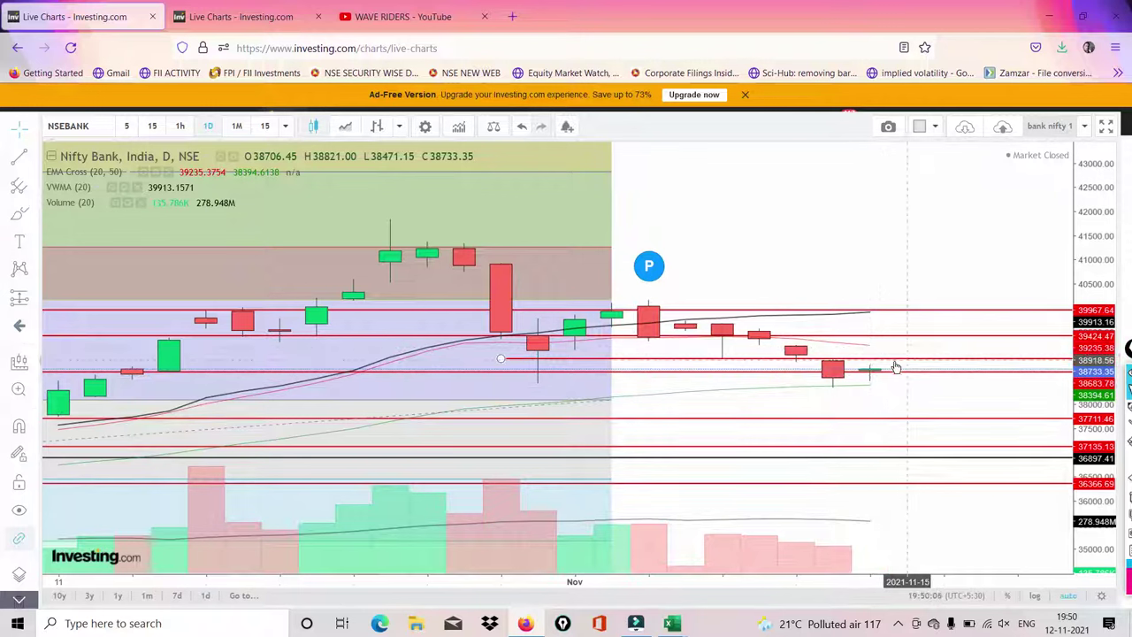
{"action": "left_click_drag", "start_coordinate": [895, 364], "coordinate": [889, 360]}
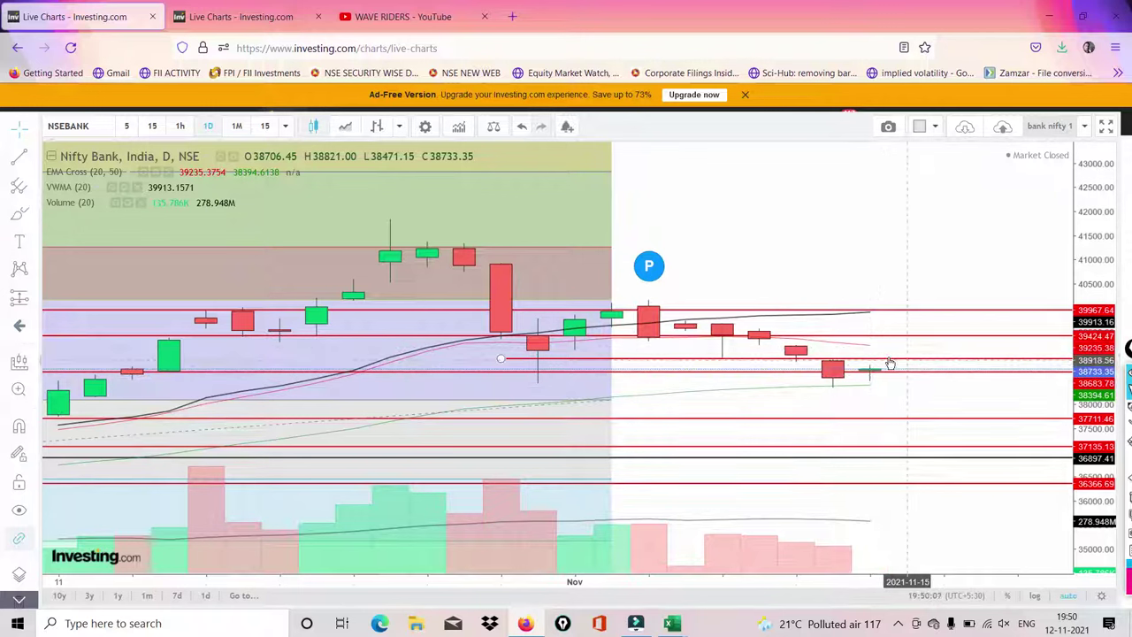
{"action": "left_click", "coordinate": [182, 127]}
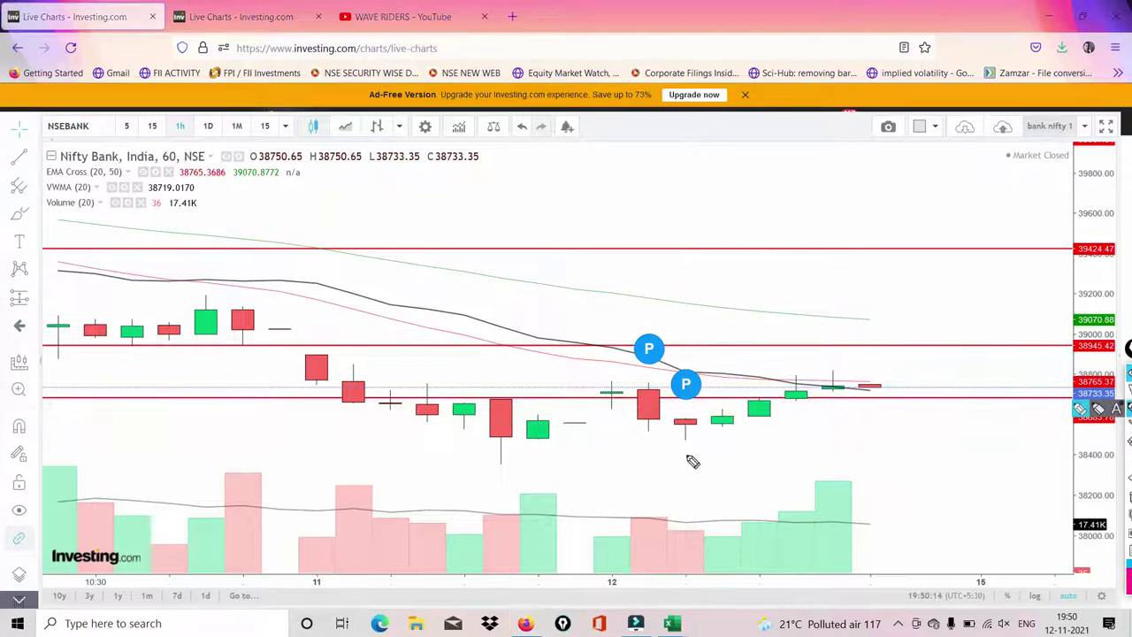
Draw pink trendlines along the rising hourly candles and volume bars, then erase them
{"action": "left_click_drag", "start_coordinate": [688, 445], "coordinate": [853, 381]}
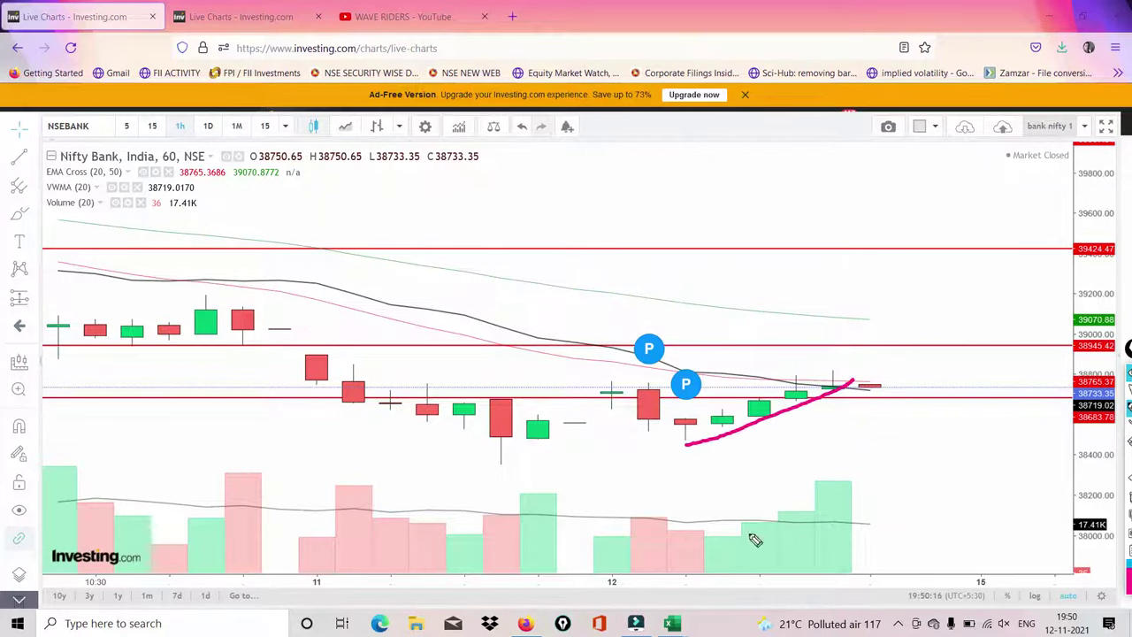
{"action": "left_click_drag", "start_coordinate": [714, 537], "coordinate": [840, 469]}
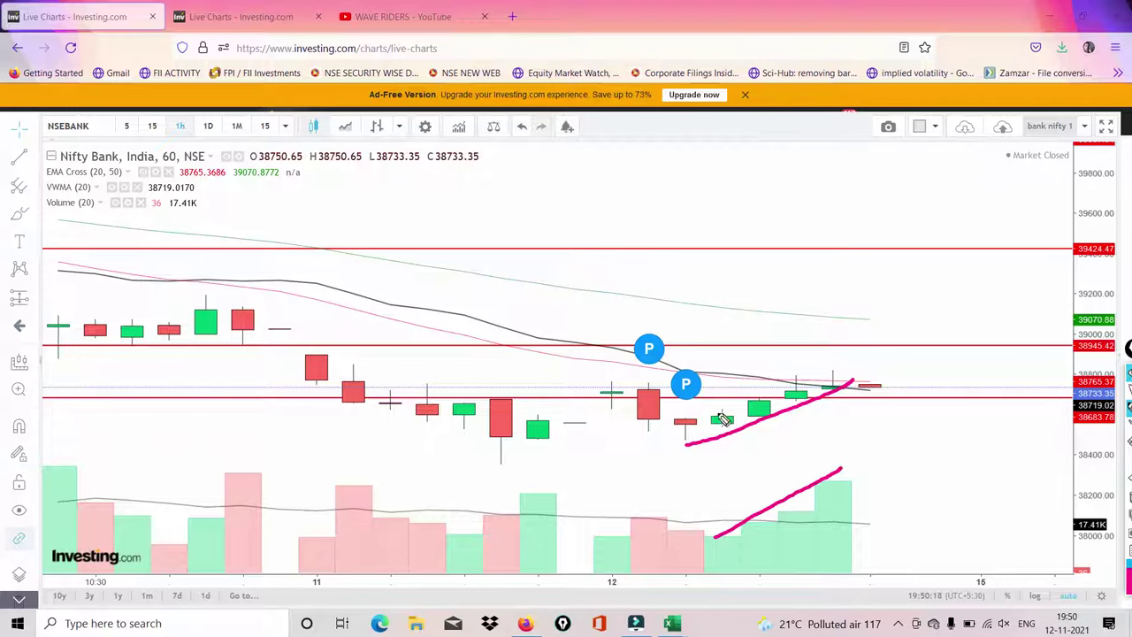
{"action": "mouse_move", "coordinate": [688, 410]}
{"action": "left_mouse_down"}
{"action": "mouse_move", "coordinate": [829, 354]}
{"action": "mouse_move", "coordinate": [792, 397]}
{"action": "left_mouse_up"}
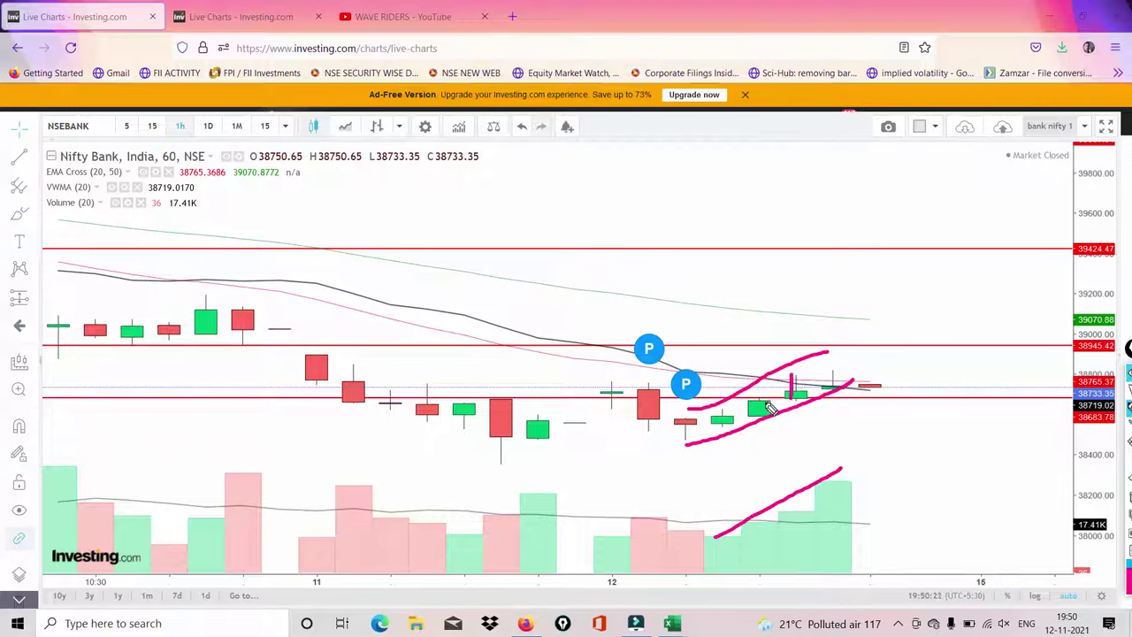
{"action": "mouse_move", "coordinate": [713, 418]}
{"action": "left_mouse_down"}
{"action": "mouse_move", "coordinate": [773, 418]}
{"action": "mouse_move", "coordinate": [798, 396]}
{"action": "mouse_move", "coordinate": [884, 382]}
{"action": "left_mouse_up"}
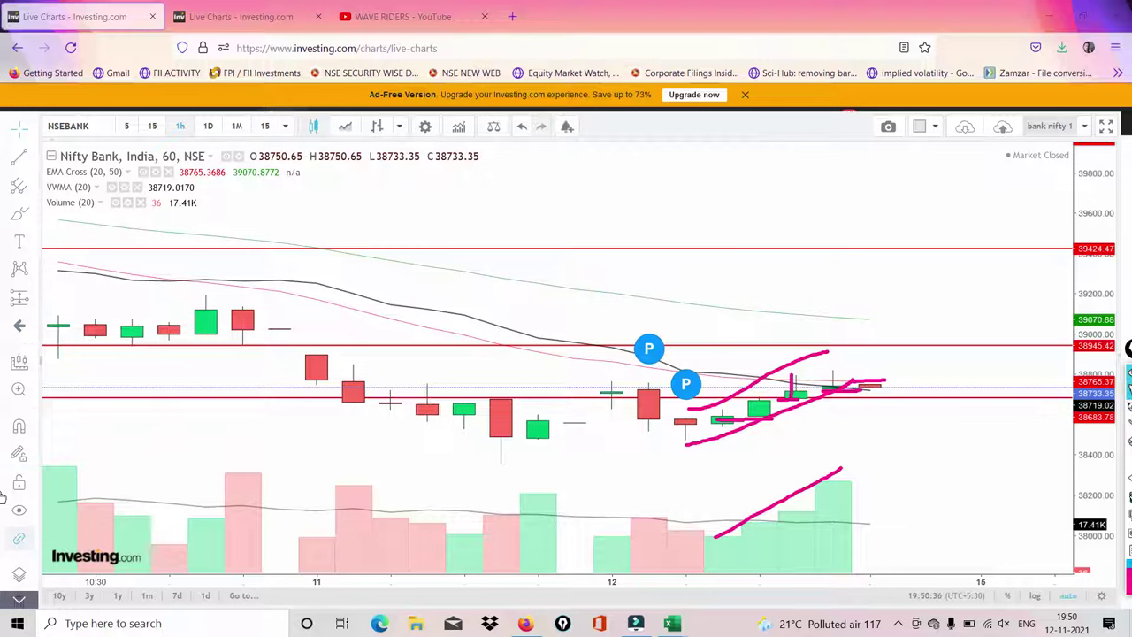
{"action": "left_click", "coordinate": [1129, 512]}
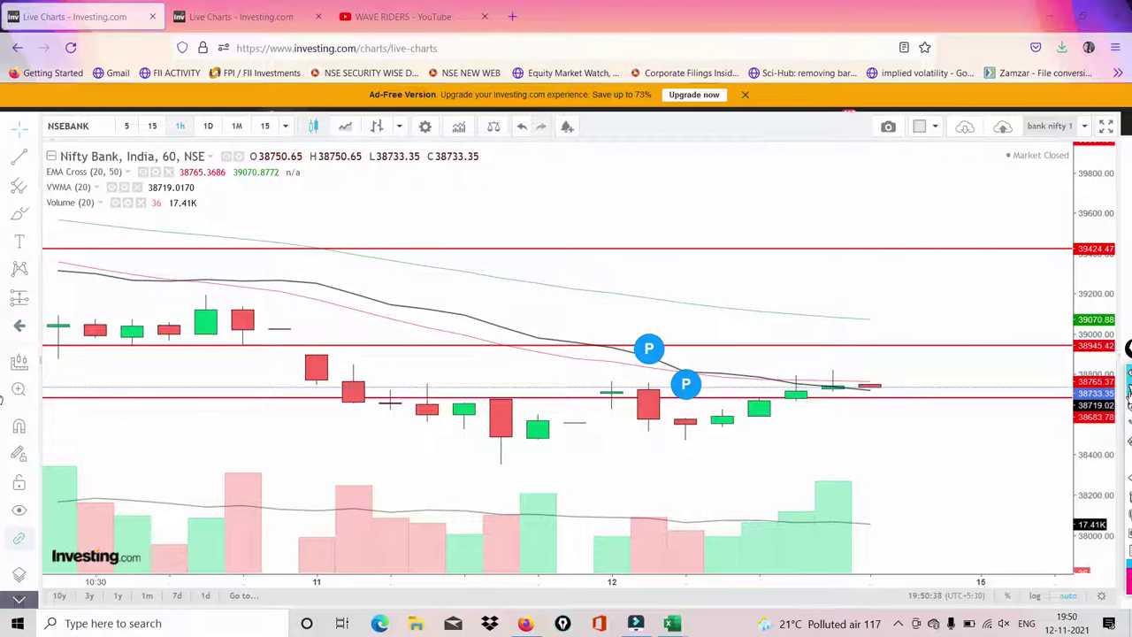
Show Nifty Bank in 15-minute candles and pen-trace the rally, circle the tops, underline the latest candles
{"action": "left_click", "coordinate": [153, 127]}
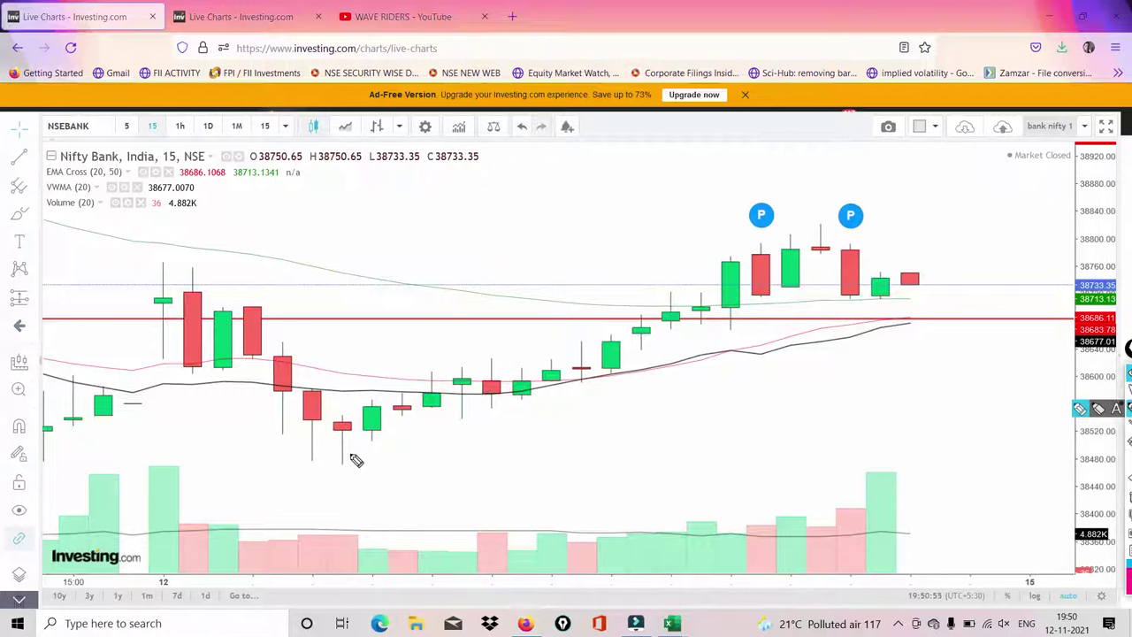
{"action": "mouse_move", "coordinate": [350, 442]}
{"action": "left_mouse_down"}
{"action": "mouse_move", "coordinate": [436, 414]}
{"action": "mouse_move", "coordinate": [475, 415]}
{"action": "mouse_move", "coordinate": [672, 326]}
{"action": "mouse_move", "coordinate": [741, 331]}
{"action": "mouse_move", "coordinate": [767, 319]}
{"action": "left_mouse_up"}
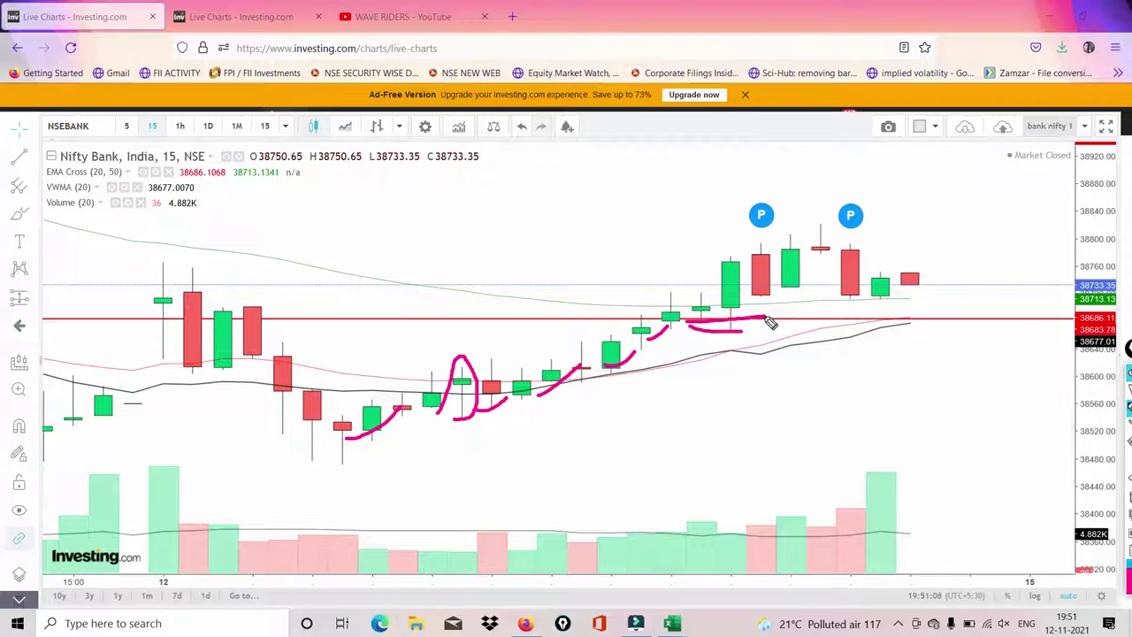
{"action": "mouse_move", "coordinate": [727, 321]}
{"action": "left_mouse_down"}
{"action": "mouse_move", "coordinate": [765, 317]}
{"action": "mouse_move", "coordinate": [838, 218]}
{"action": "mouse_move", "coordinate": [818, 232]}
{"action": "left_mouse_up"}
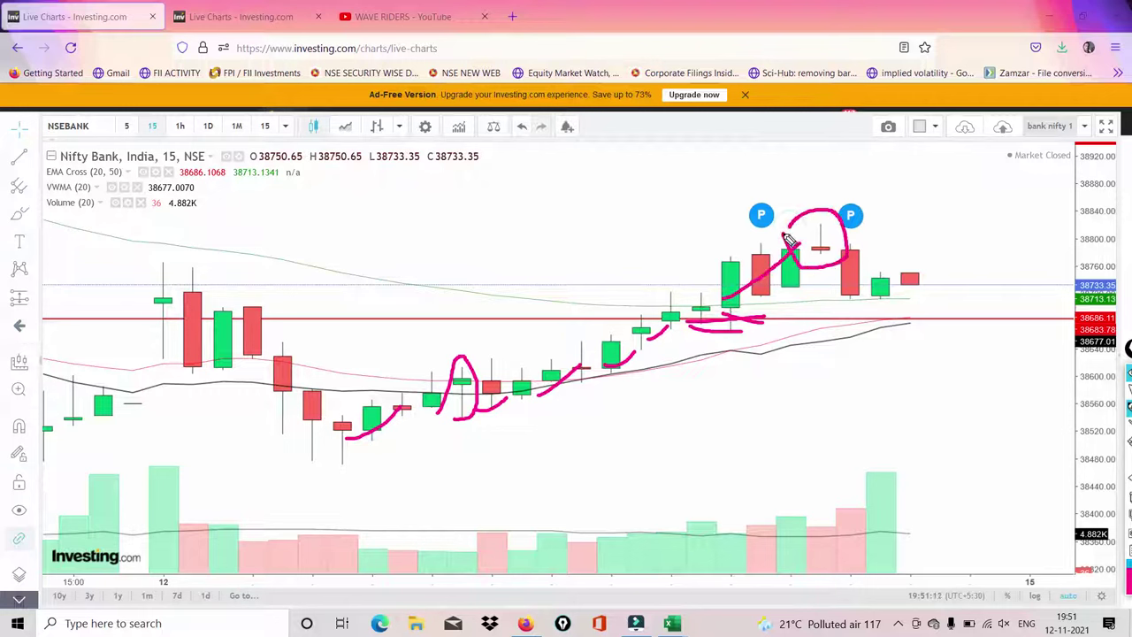
{"action": "left_click_drag", "start_coordinate": [816, 231], "coordinate": [845, 256]}
{"action": "left_click_drag", "start_coordinate": [851, 230], "coordinate": [854, 300]}
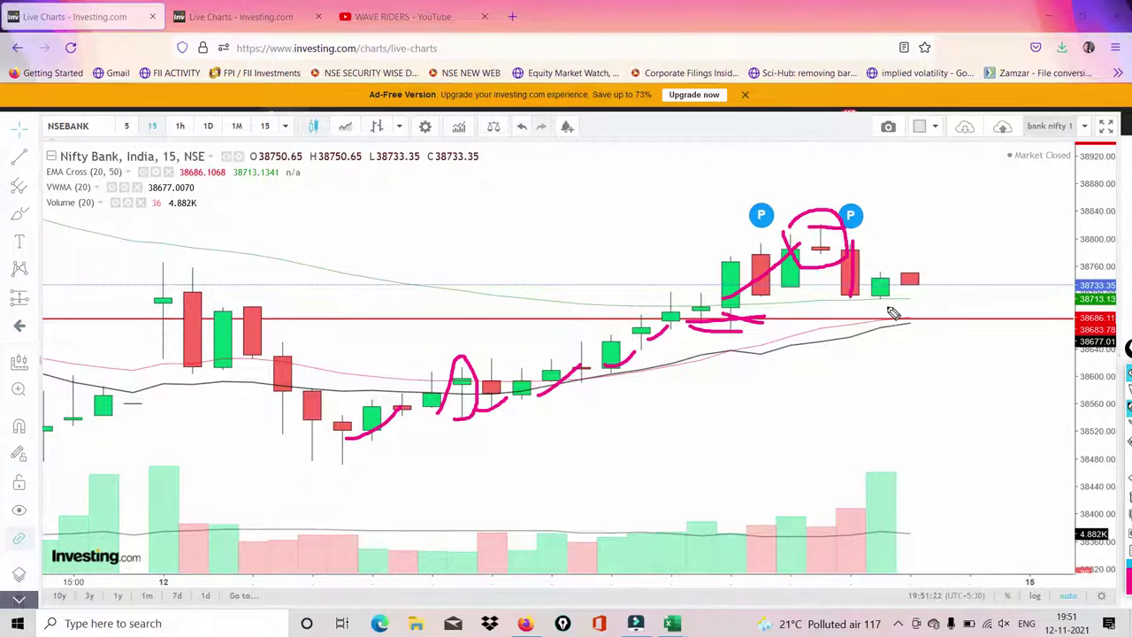
{"action": "left_click_drag", "start_coordinate": [887, 298], "coordinate": [945, 306]}
{"action": "left_click_drag", "start_coordinate": [856, 322], "coordinate": [972, 327]}
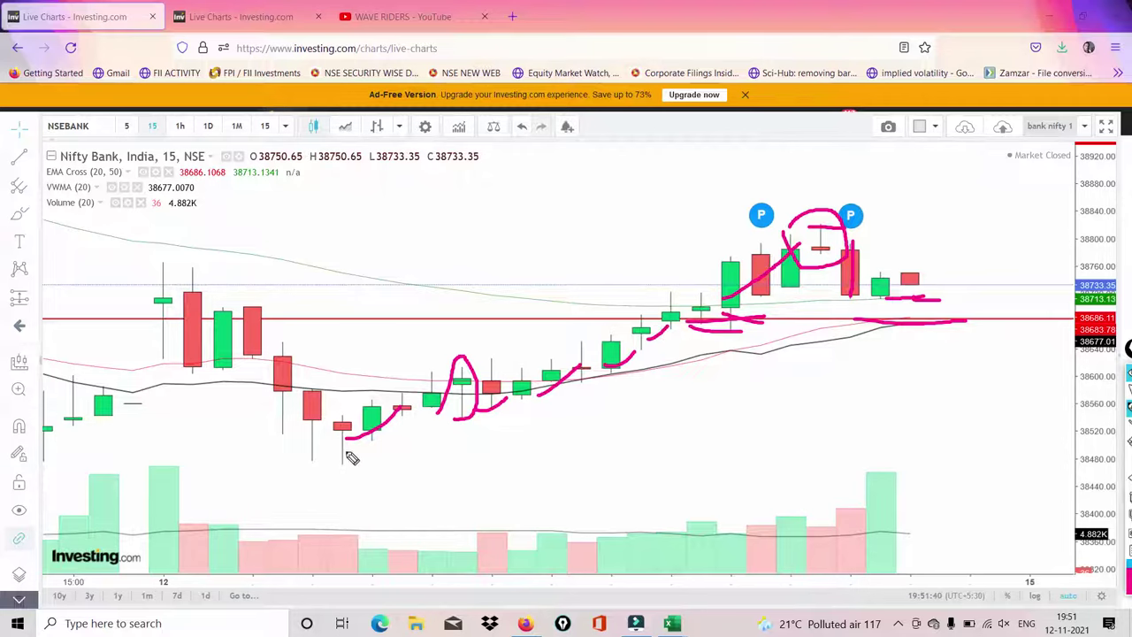
Sketch rising support lines beneath the candles, then wipe every pen mark from the chart
{"action": "left_click_drag", "start_coordinate": [342, 442], "coordinate": [852, 390]}
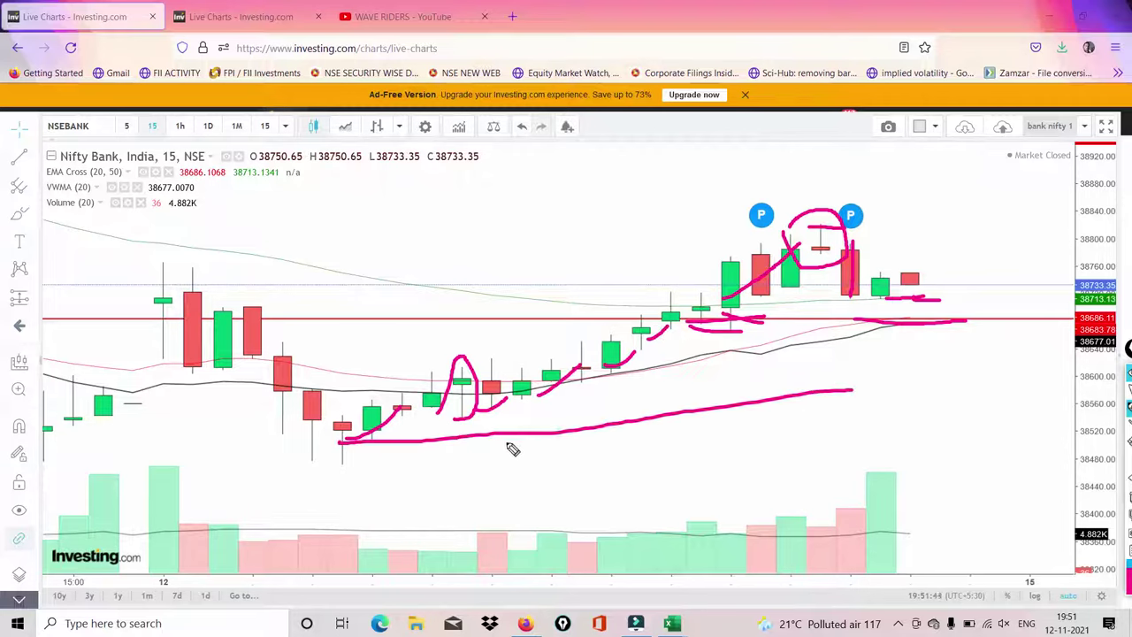
{"action": "left_click_drag", "start_coordinate": [506, 436], "coordinate": [842, 419]}
{"action": "left_click_drag", "start_coordinate": [1026, 422], "coordinate": [1075, 425]}
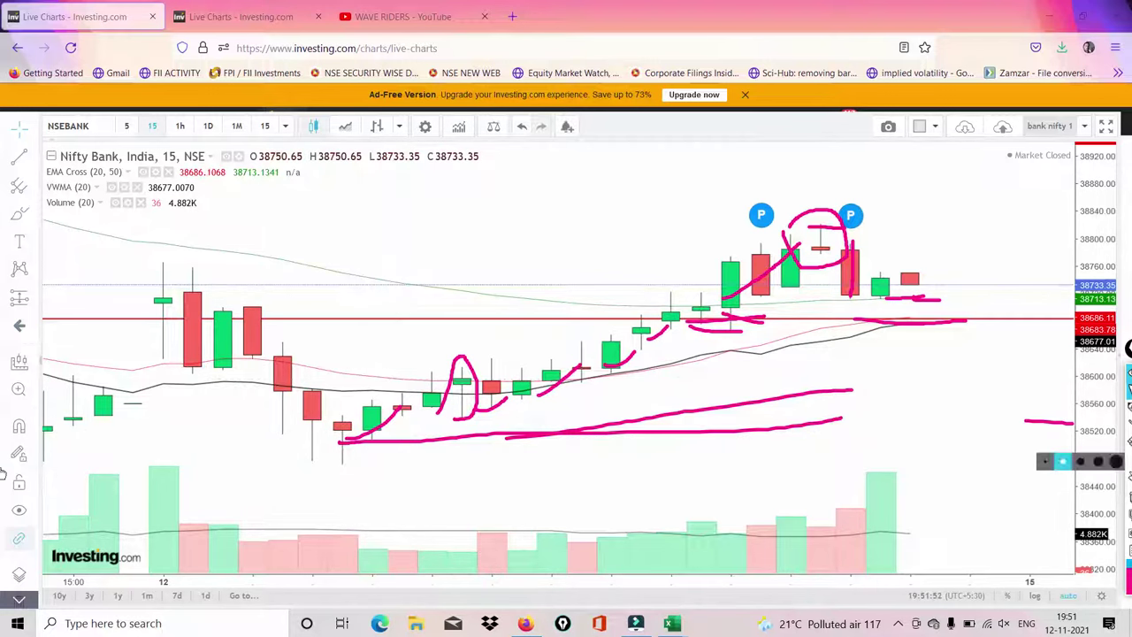
{"action": "left_click", "coordinate": [1129, 498]}
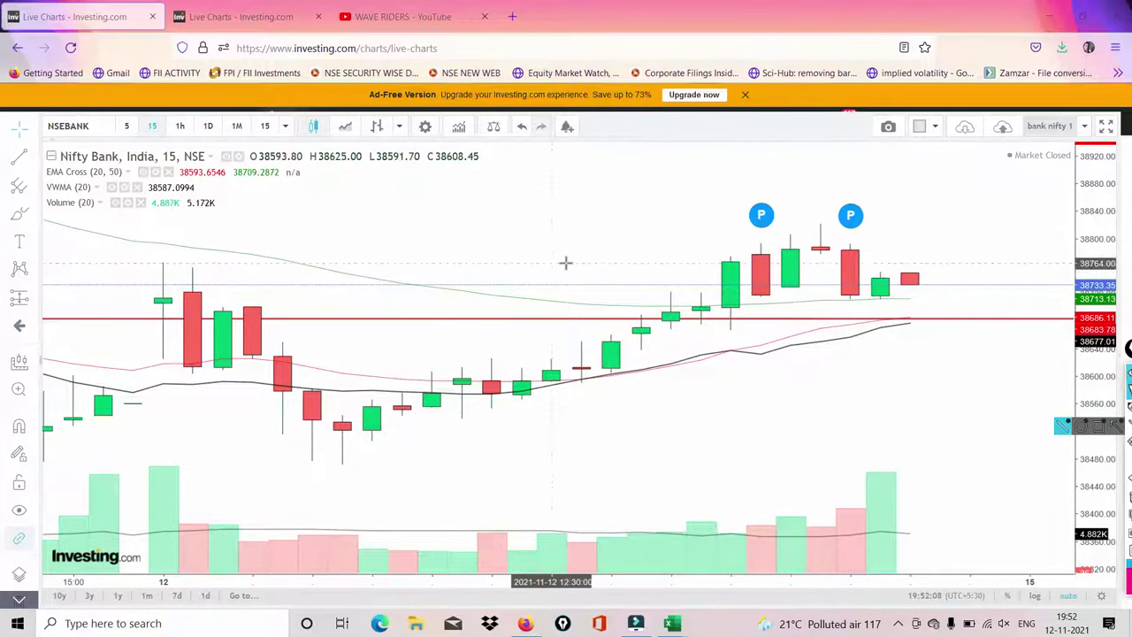
In the Bank Nifty option chain sheet, circle 38500, underline PUT WRITER rows, mark 59% and 43%
{"action": "mouse_move", "coordinate": [671, 624]}
{"action": "left_click", "coordinate": [579, 573]}
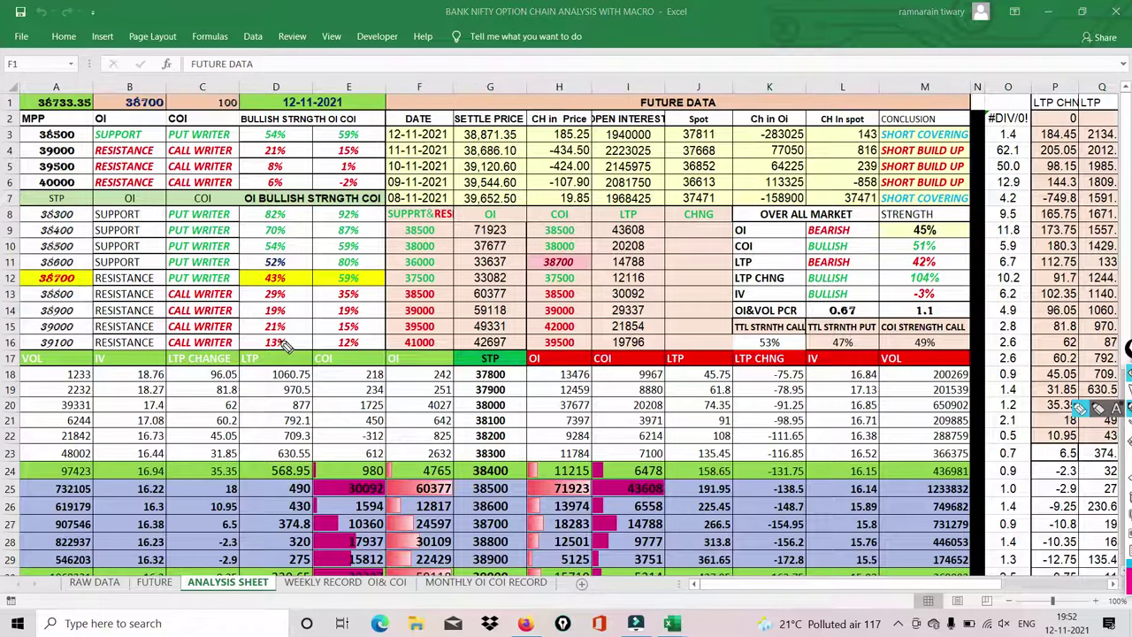
{"action": "mouse_move", "coordinate": [24, 147]}
{"action": "left_mouse_down"}
{"action": "mouse_move", "coordinate": [96, 149]}
{"action": "mouse_move", "coordinate": [182, 117]}
{"action": "left_mouse_up"}
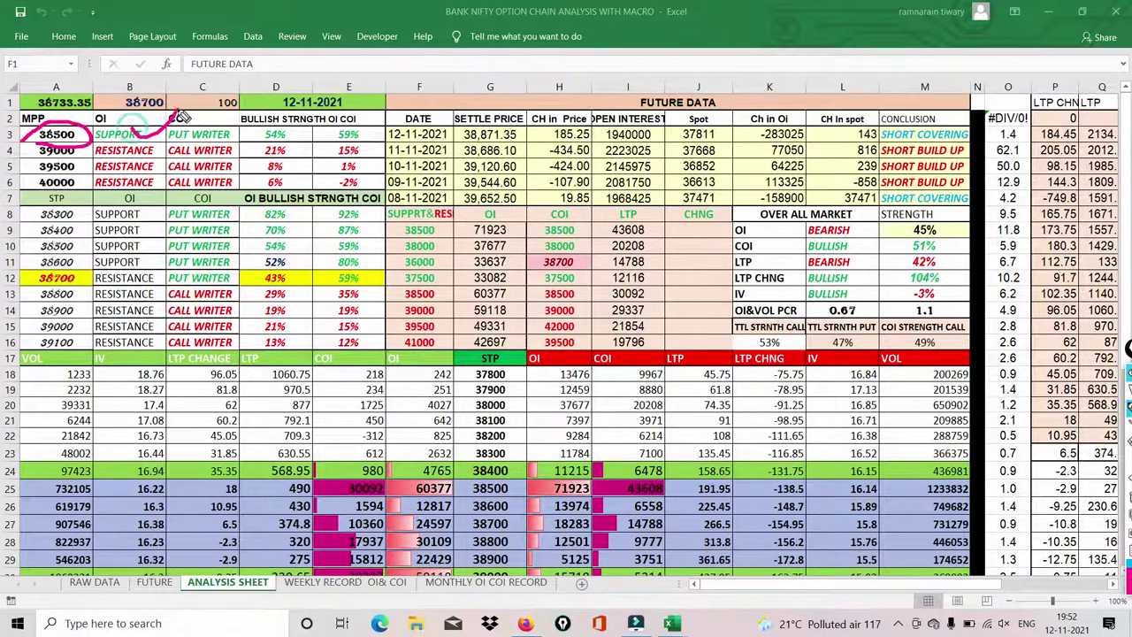
{"action": "left_click_drag", "start_coordinate": [215, 140], "coordinate": [250, 133]}
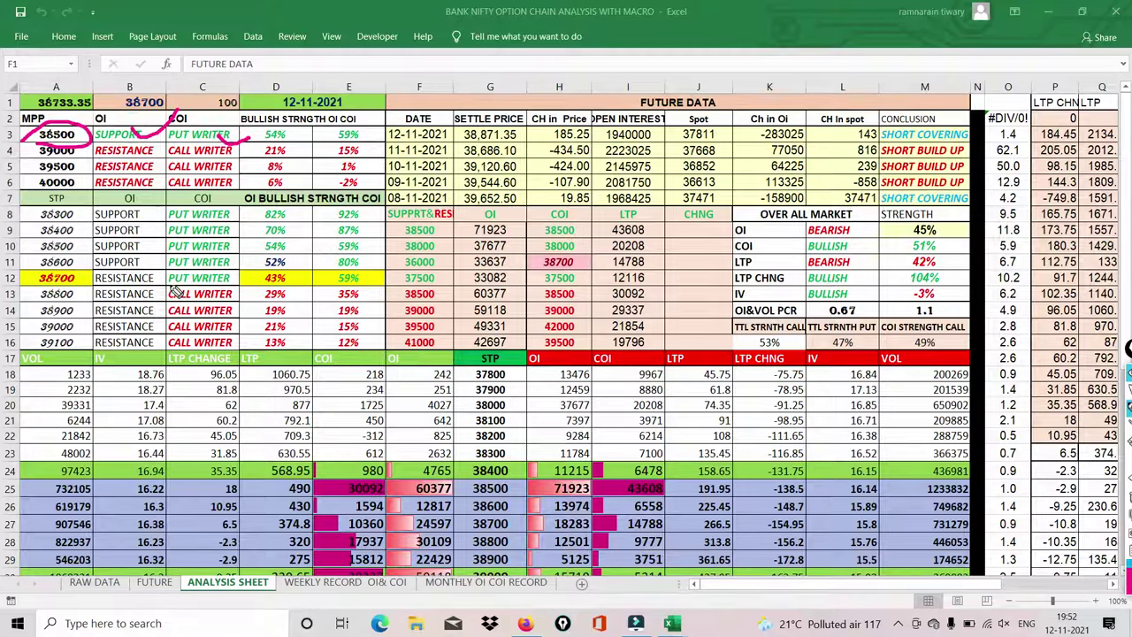
{"action": "left_click_drag", "start_coordinate": [151, 285], "coordinate": [197, 276]}
{"action": "left_click_drag", "start_coordinate": [352, 264], "coordinate": [363, 291]}
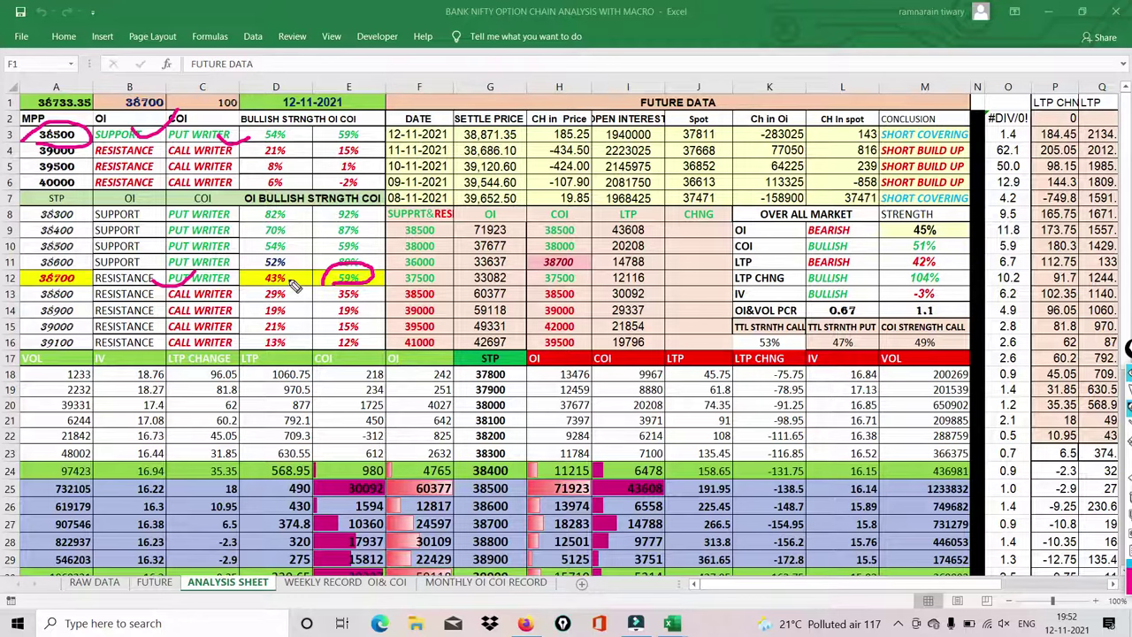
{"action": "left_click_drag", "start_coordinate": [289, 291], "coordinate": [320, 262]}
Reinforce the 59% circle, tick the 143 spot change, and circle -283025 and 185.25
{"action": "left_click_drag", "start_coordinate": [324, 266], "coordinate": [383, 266]}
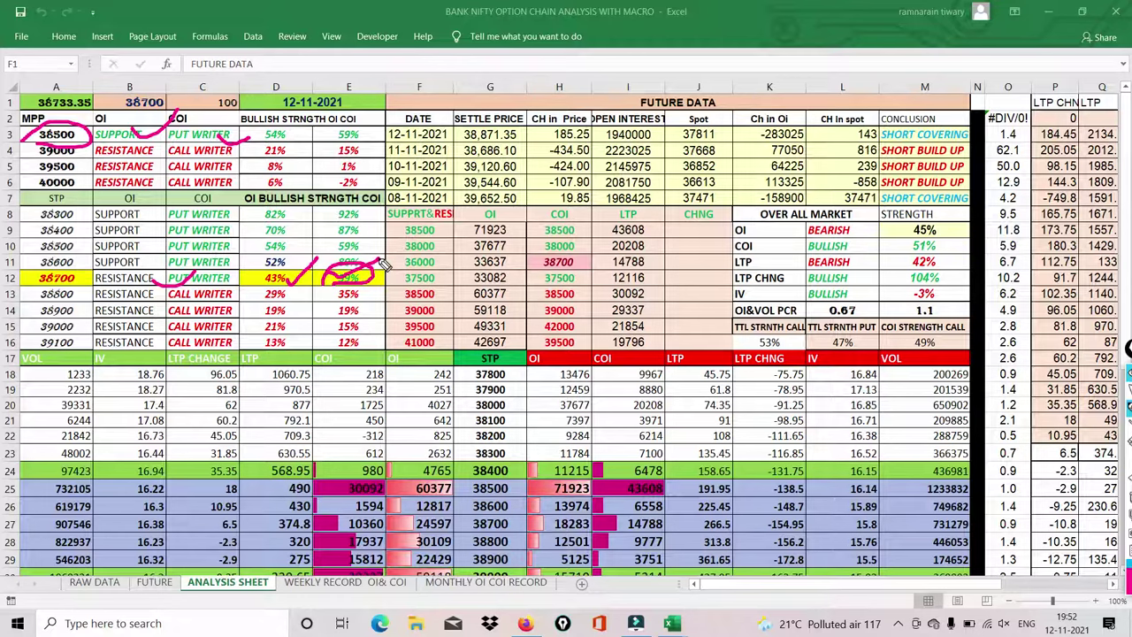
{"action": "left_click_drag", "start_coordinate": [840, 133], "coordinate": [867, 111]}
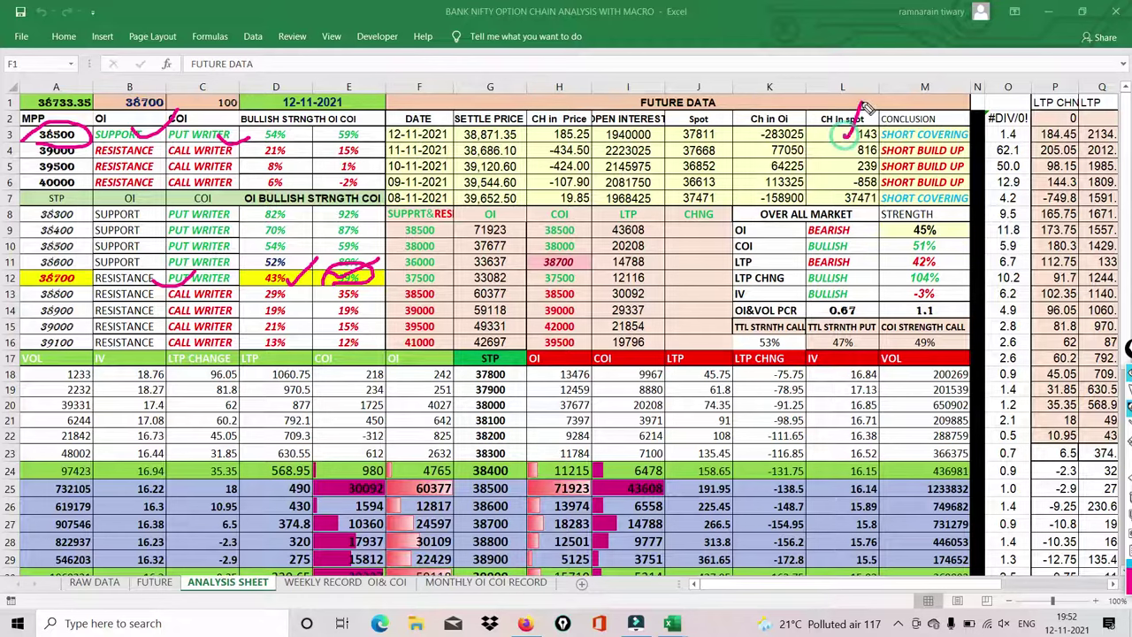
{"action": "mouse_move", "coordinate": [757, 132]}
{"action": "left_mouse_down"}
{"action": "mouse_move", "coordinate": [842, 140]}
{"action": "mouse_move", "coordinate": [750, 148]}
{"action": "left_mouse_up"}
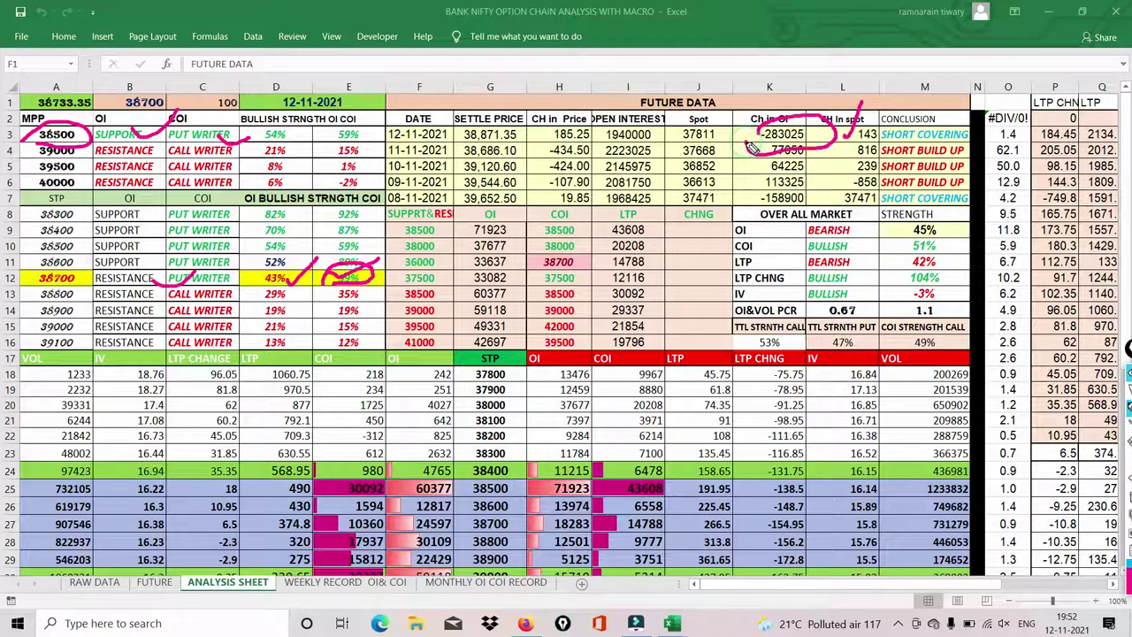
{"action": "left_click_drag", "start_coordinate": [759, 113], "coordinate": [770, 152]}
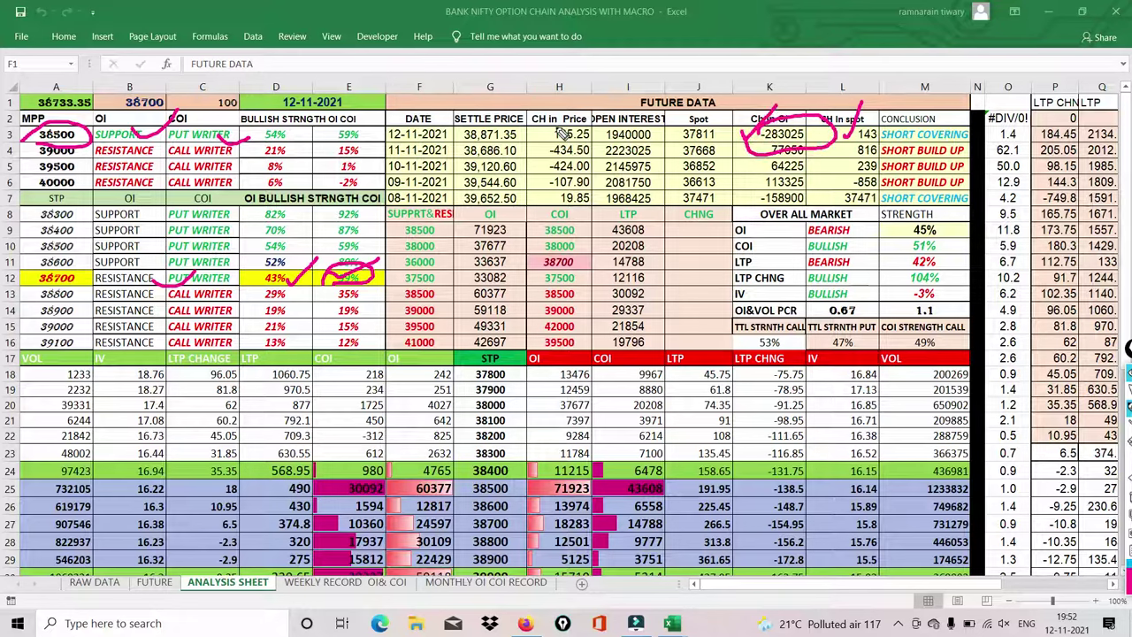
{"action": "mouse_move", "coordinate": [588, 114]}
{"action": "left_mouse_down"}
{"action": "mouse_move", "coordinate": [594, 144]}
{"action": "mouse_move", "coordinate": [546, 133]}
{"action": "left_mouse_up"}
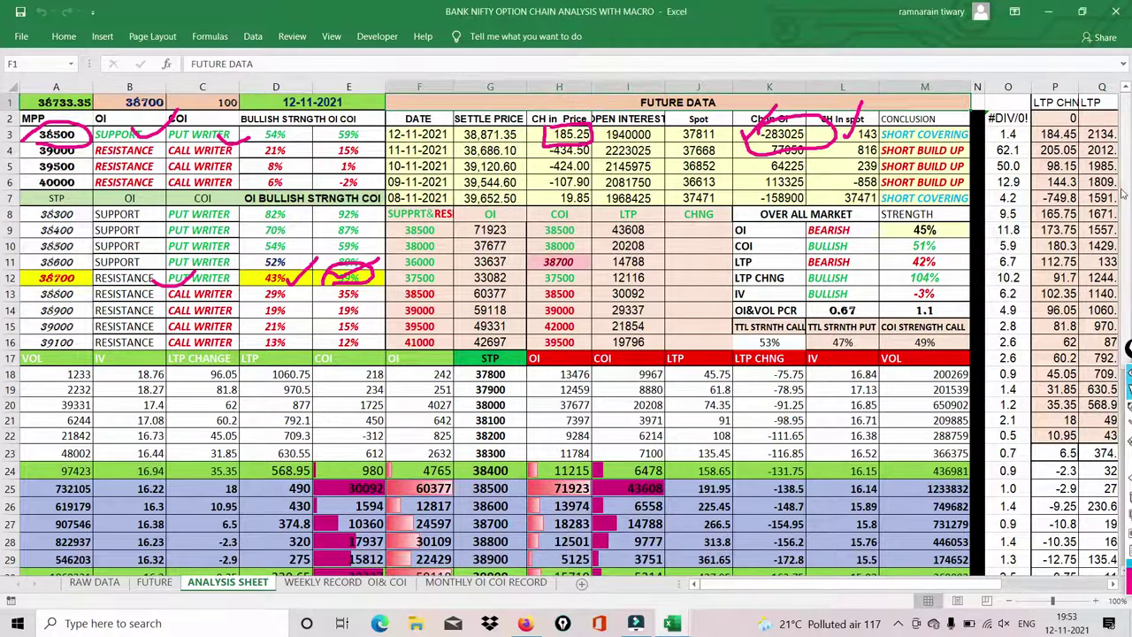
{"action": "left_click_drag", "start_coordinate": [1126, 171], "coordinate": [1128, 244]}
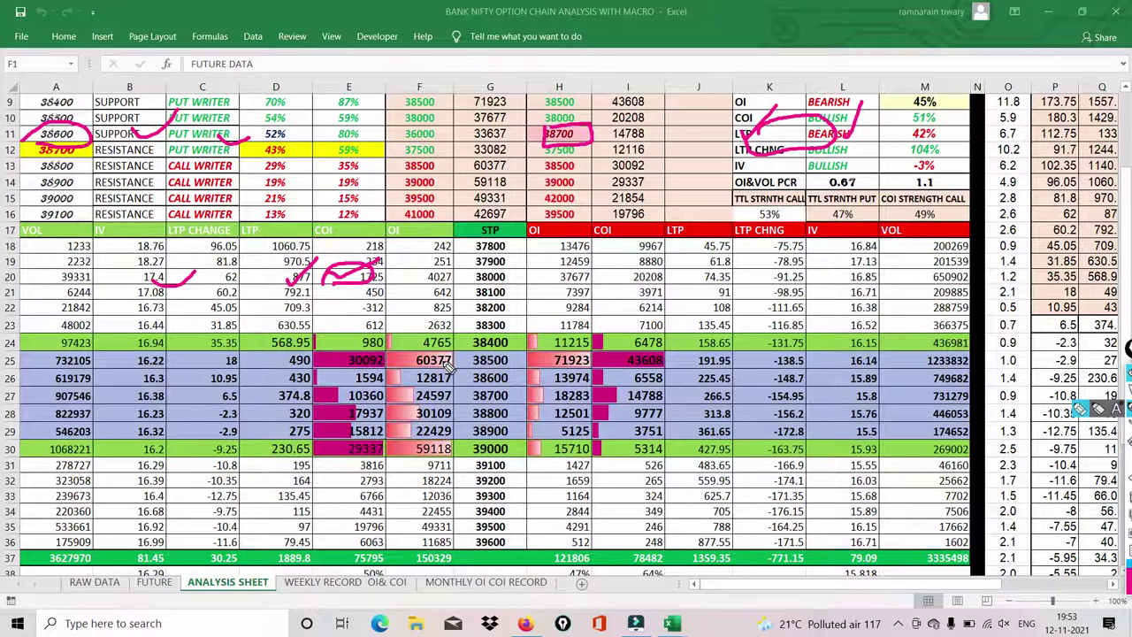
Mark the 60377, 71923, 43608 and 30092 open-interest values, then clear them
{"action": "left_click_drag", "start_coordinate": [437, 363], "coordinate": [478, 343]}
{"action": "left_click_drag", "start_coordinate": [584, 361], "coordinate": [619, 361]}
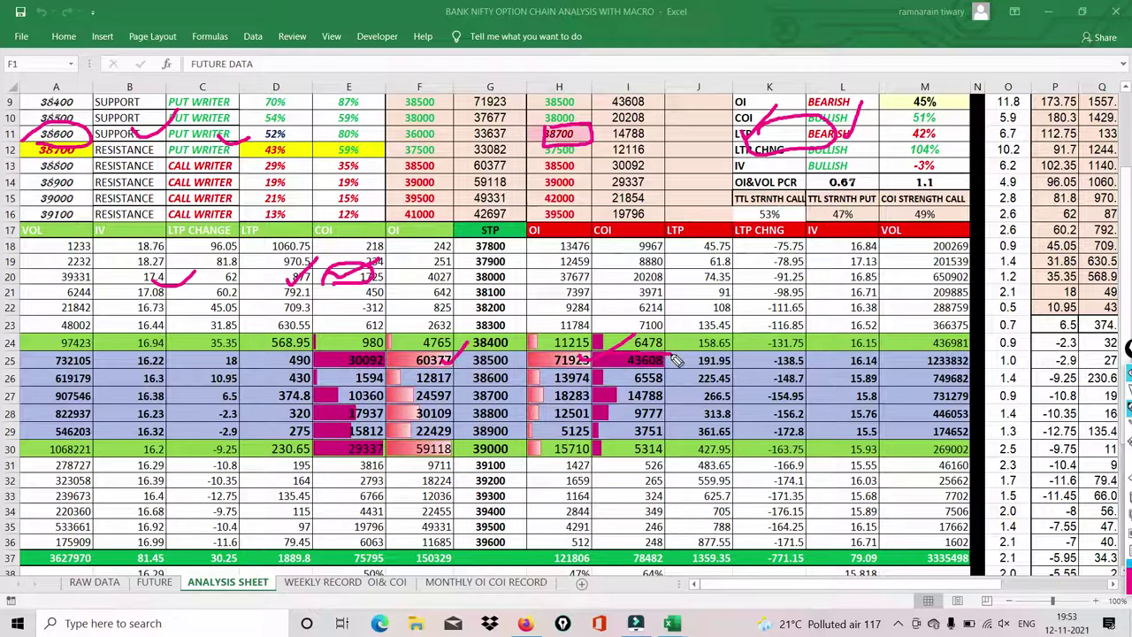
{"action": "left_click_drag", "start_coordinate": [320, 372], "coordinate": [391, 330]}
{"action": "mouse_move", "coordinate": [549, 354]}
{"action": "left_mouse_down"}
{"action": "mouse_move", "coordinate": [665, 345]}
{"action": "mouse_move", "coordinate": [659, 390]}
{"action": "mouse_move", "coordinate": [521, 376]}
{"action": "mouse_move", "coordinate": [526, 364]}
{"action": "left_mouse_up"}
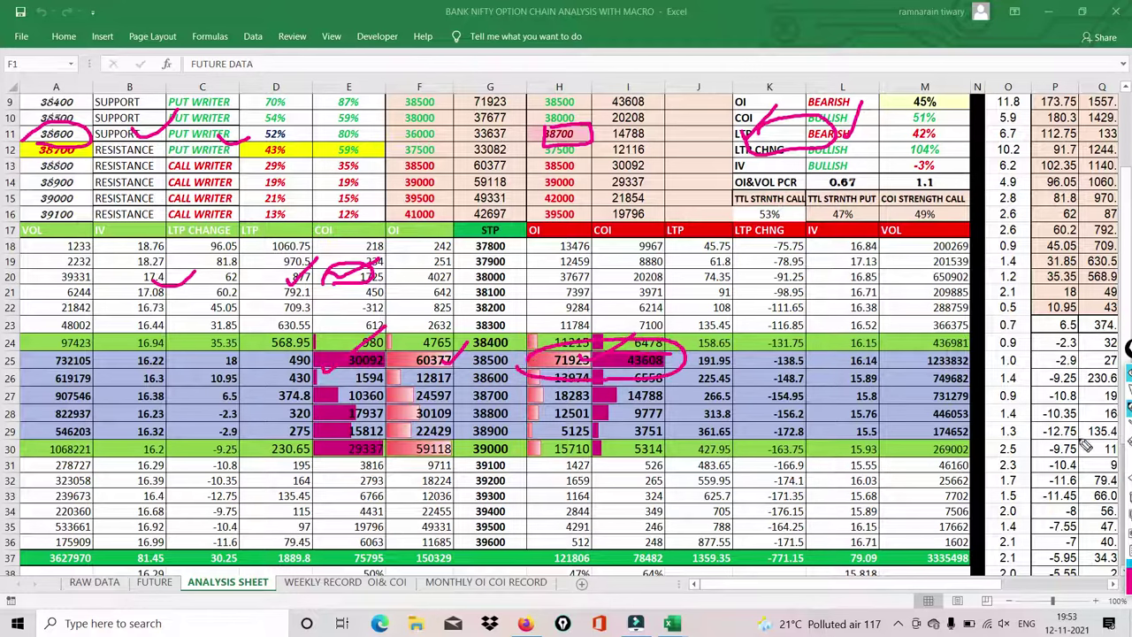
{"action": "left_click", "coordinate": [1127, 500]}
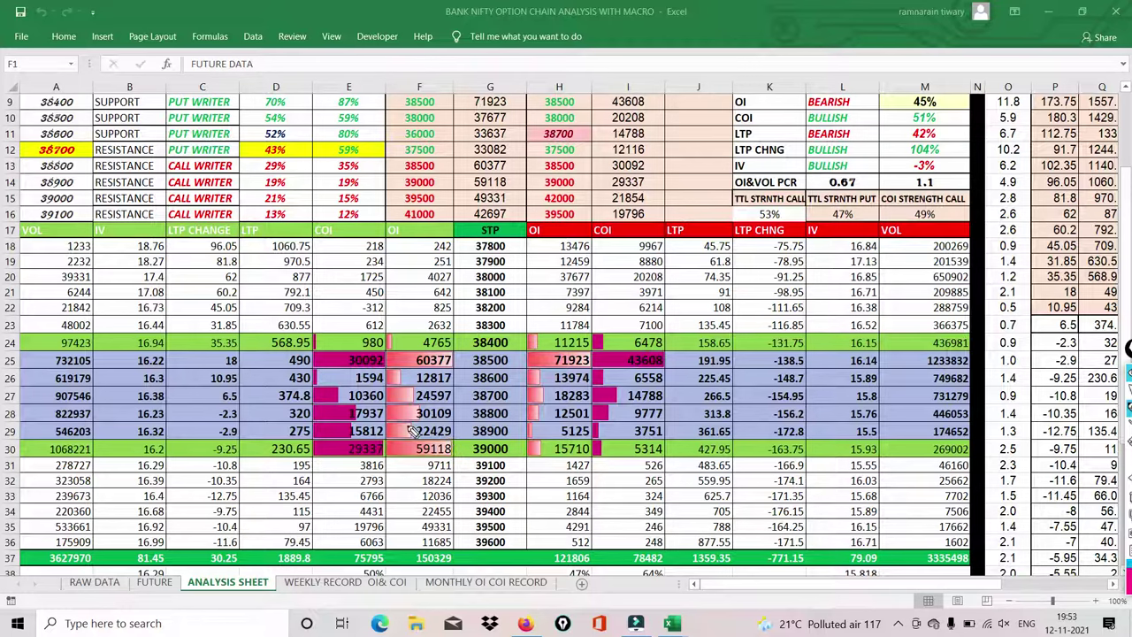
Mark the 38700 strike row, LTP cells 320, 275, 490, 230.65, and COI values 15812 and 29337
{"action": "left_click_drag", "start_coordinate": [447, 398], "coordinate": [541, 394]}
{"action": "left_click_drag", "start_coordinate": [670, 399], "coordinate": [732, 357]}
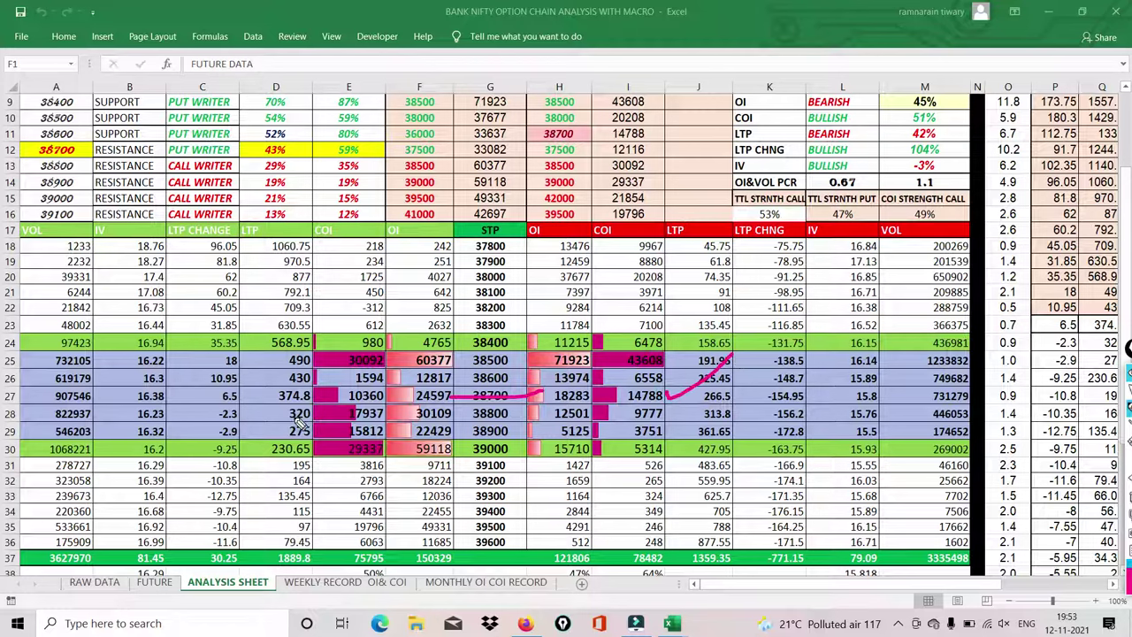
{"action": "left_click_drag", "start_coordinate": [296, 432], "coordinate": [375, 379]}
{"action": "left_click_drag", "start_coordinate": [326, 457], "coordinate": [315, 469]}
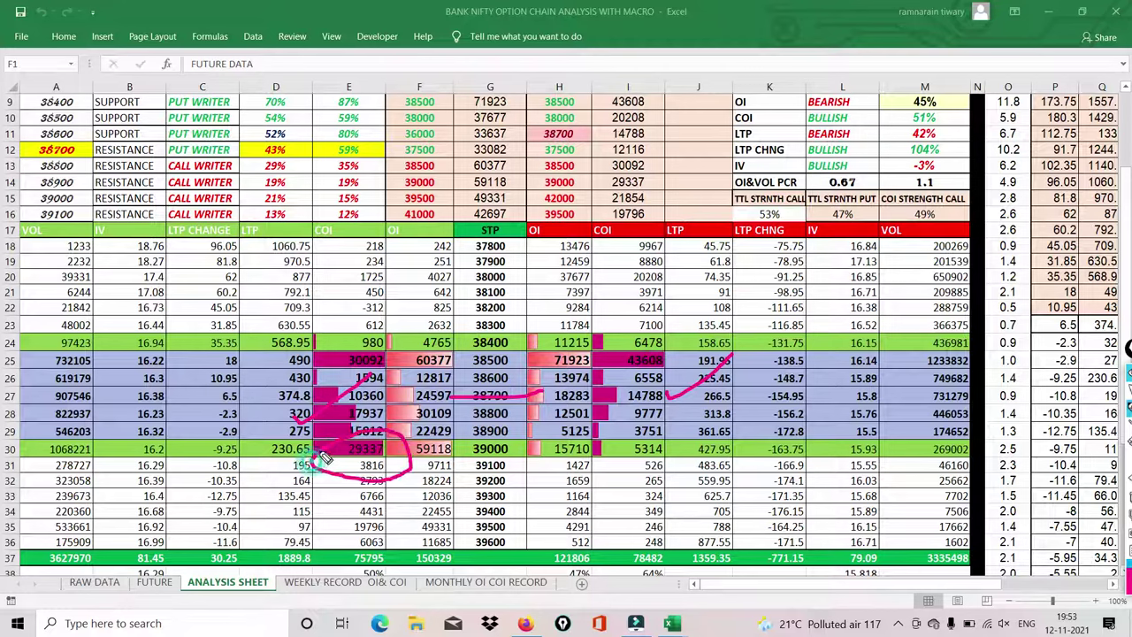
{"action": "left_click_drag", "start_coordinate": [270, 362], "coordinate": [316, 343]}
{"action": "left_click_drag", "start_coordinate": [242, 446], "coordinate": [323, 398]}
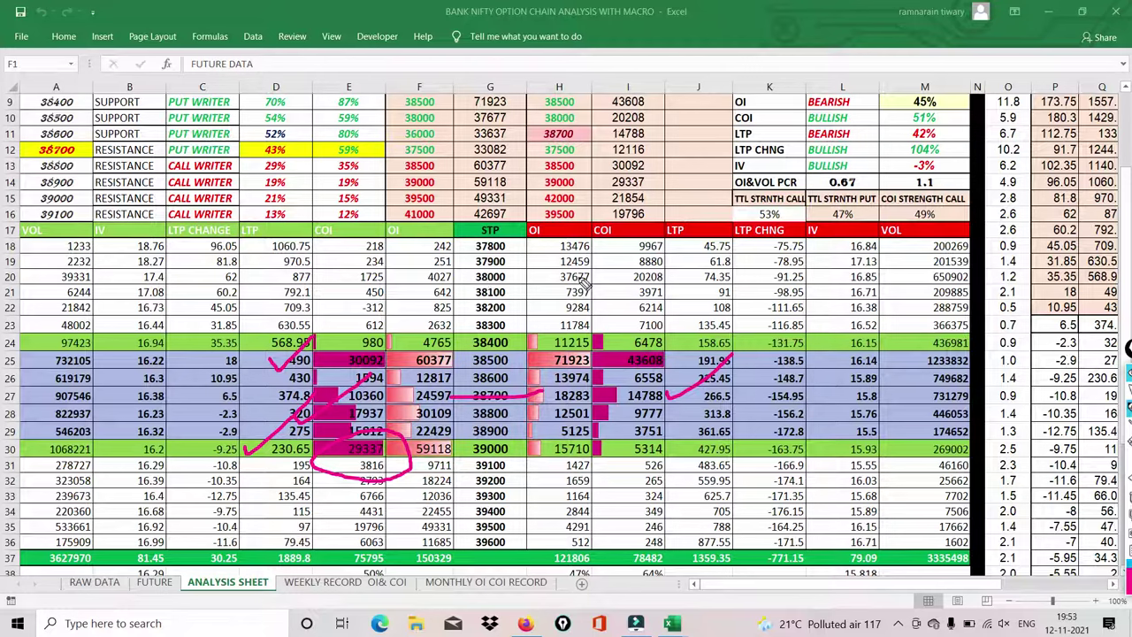
{"action": "left_click_drag", "start_coordinate": [597, 277], "coordinate": [652, 258]}
{"action": "left_click_drag", "start_coordinate": [597, 376], "coordinate": [692, 307]}
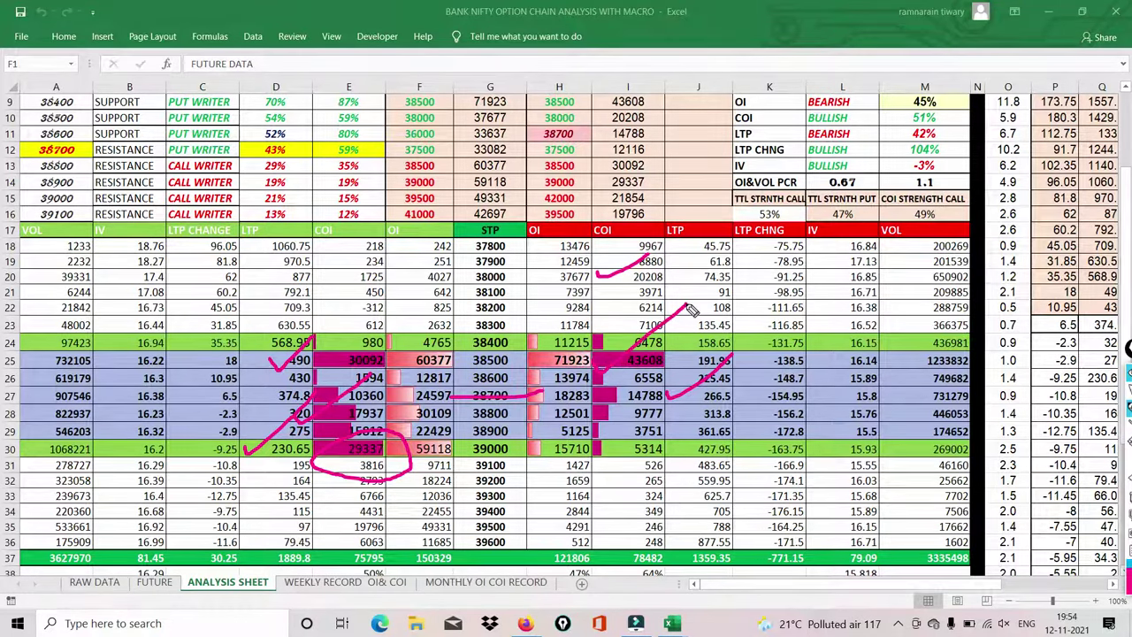
Circle the row 37 totals 75795, 78482, -771.15 and 1889.8, tick 150329 and 30.25, then clear
{"action": "mouse_move", "coordinate": [347, 552]}
{"action": "left_mouse_down"}
{"action": "mouse_move", "coordinate": [386, 542]}
{"action": "mouse_move", "coordinate": [376, 575]}
{"action": "mouse_move", "coordinate": [352, 556]}
{"action": "left_mouse_up"}
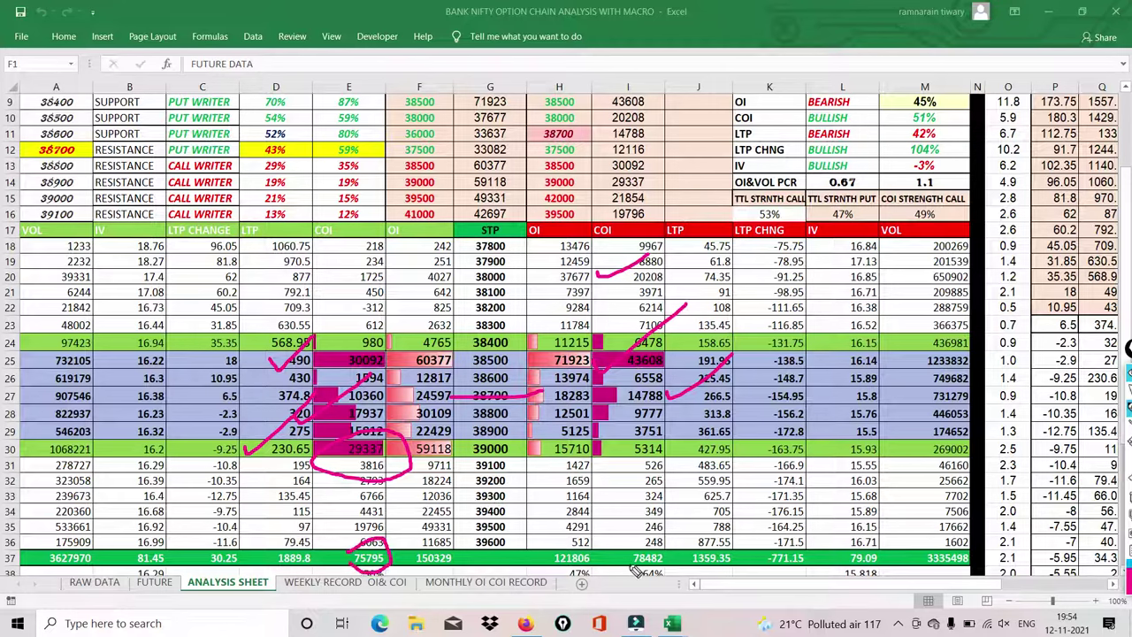
{"action": "mouse_move", "coordinate": [633, 567]}
{"action": "left_mouse_down"}
{"action": "mouse_move", "coordinate": [697, 543]}
{"action": "mouse_move", "coordinate": [621, 568]}
{"action": "left_mouse_up"}
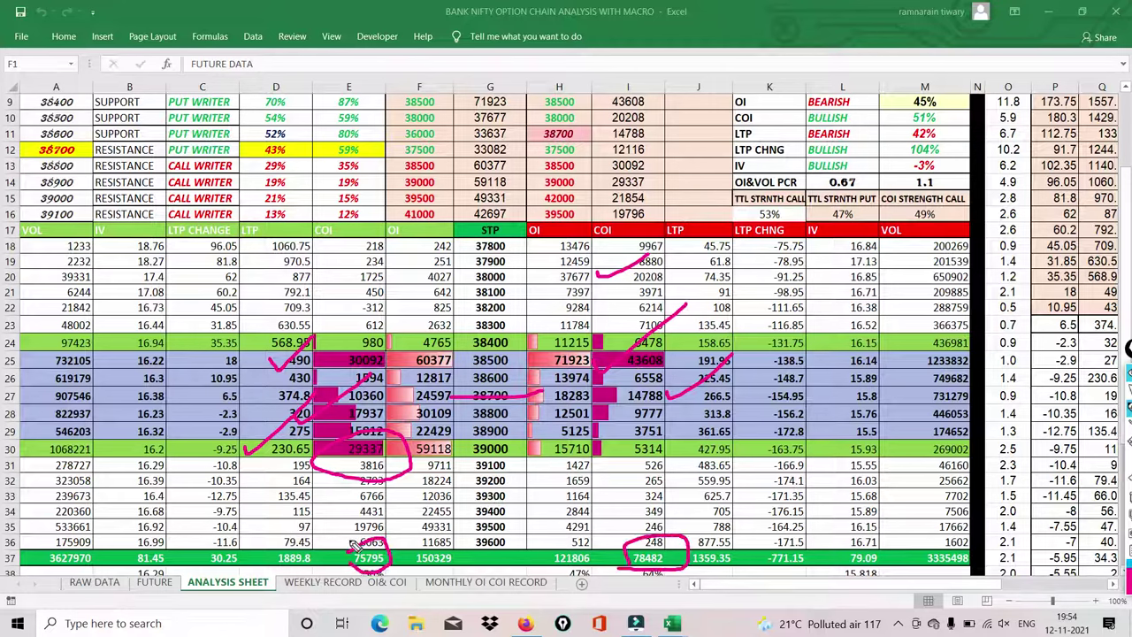
{"action": "left_click_drag", "start_coordinate": [412, 557], "coordinate": [476, 526]}
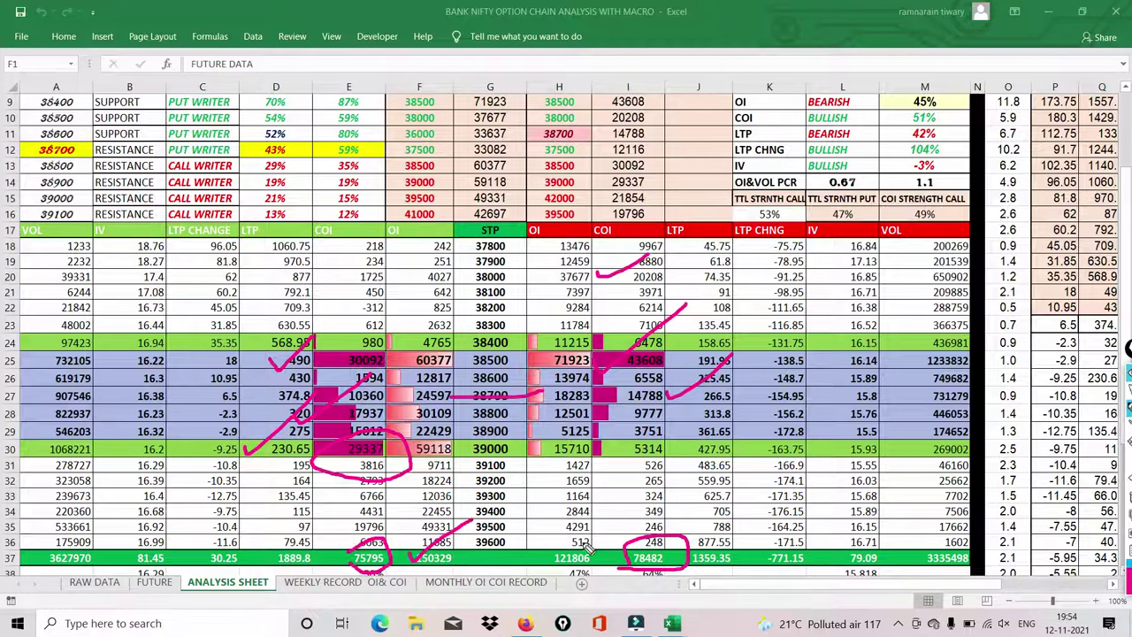
{"action": "left_click_drag", "start_coordinate": [773, 568], "coordinate": [772, 573]}
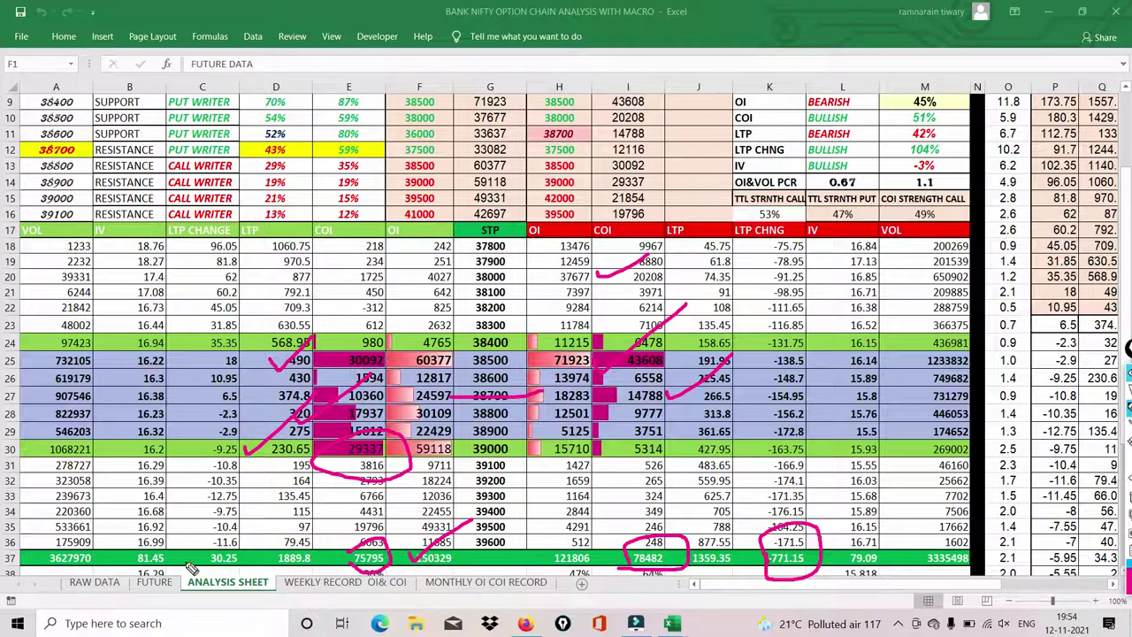
{"action": "left_click_drag", "start_coordinate": [190, 563], "coordinate": [240, 529]}
{"action": "mouse_move", "coordinate": [252, 559]}
{"action": "left_mouse_down"}
{"action": "mouse_move", "coordinate": [301, 541]}
{"action": "mouse_move", "coordinate": [317, 570]}
{"action": "mouse_move", "coordinate": [283, 580]}
{"action": "mouse_move", "coordinate": [267, 566]}
{"action": "mouse_move", "coordinate": [274, 555]}
{"action": "left_mouse_up"}
{"action": "left_click_drag", "start_coordinate": [209, 461], "coordinate": [196, 499]}
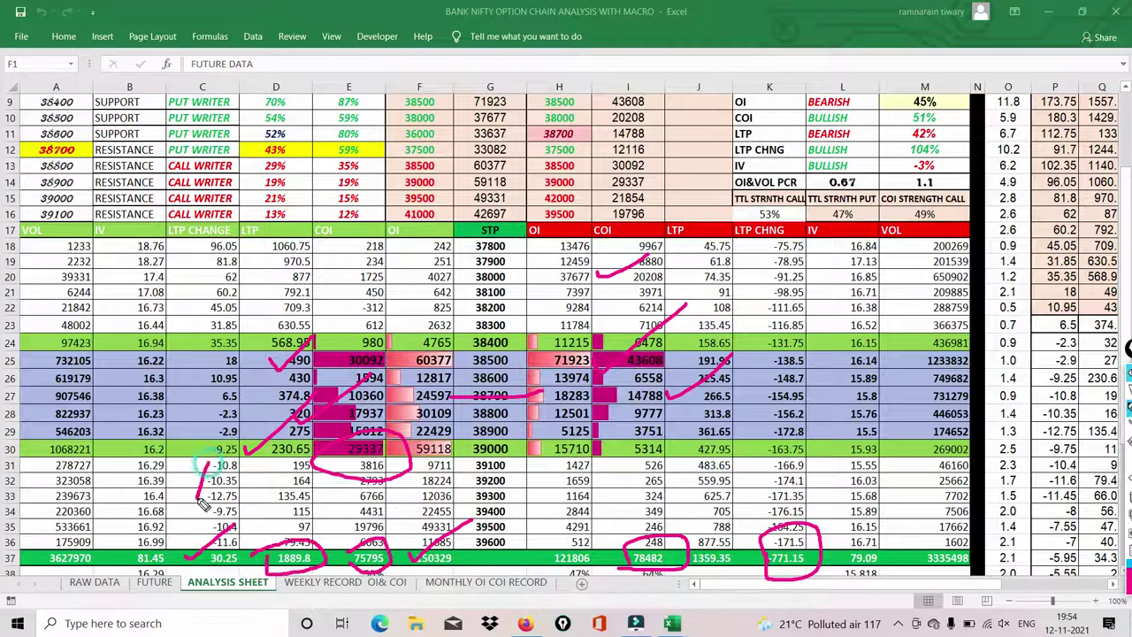
{"action": "left_click_drag", "start_coordinate": [266, 557], "coordinate": [305, 542]}
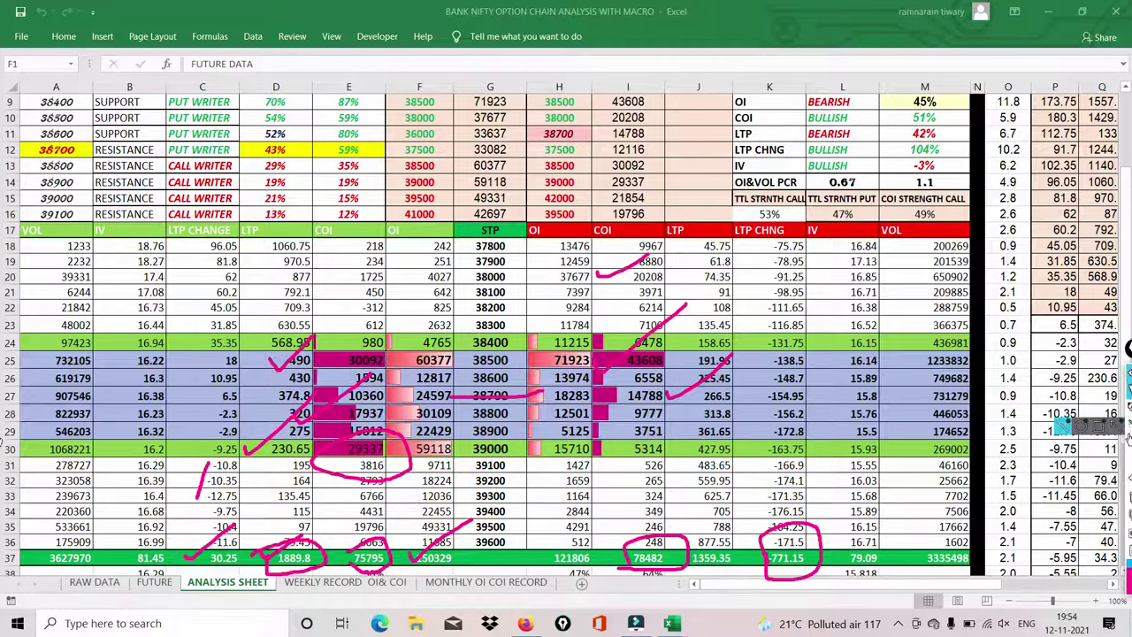
{"action": "left_click", "coordinate": [1097, 525]}
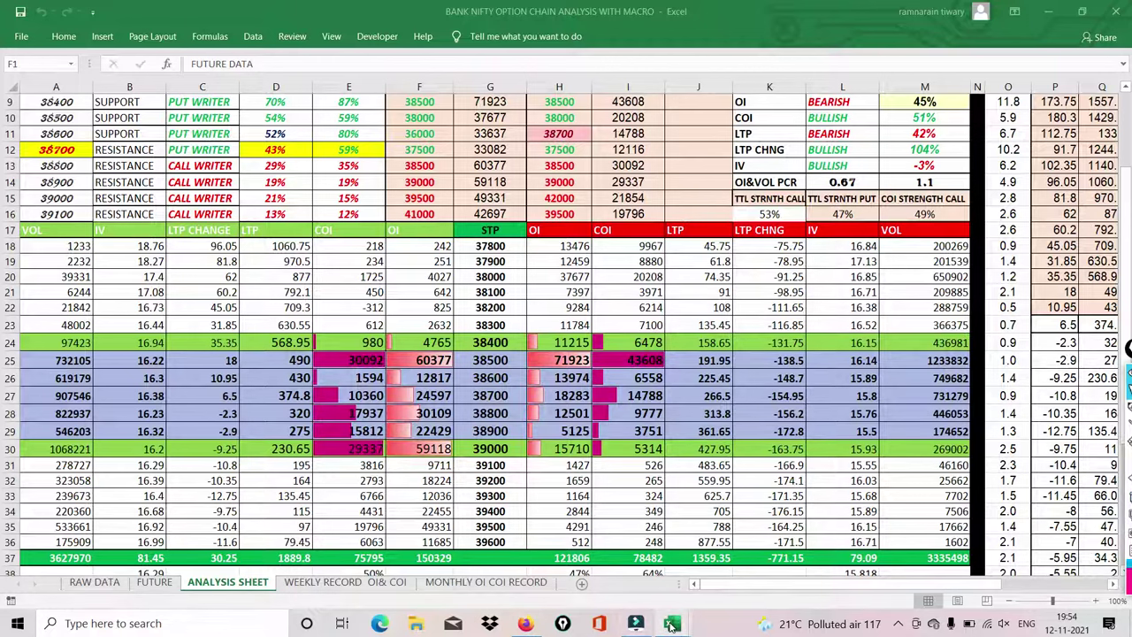
On ALL IN ONE SHEET, refresh participant data, tick INDEX FUTURE/CALL summary and 33064, then disable the pen
{"action": "mouse_move", "coordinate": [671, 624]}
{"action": "left_click", "coordinate": [738, 556]}
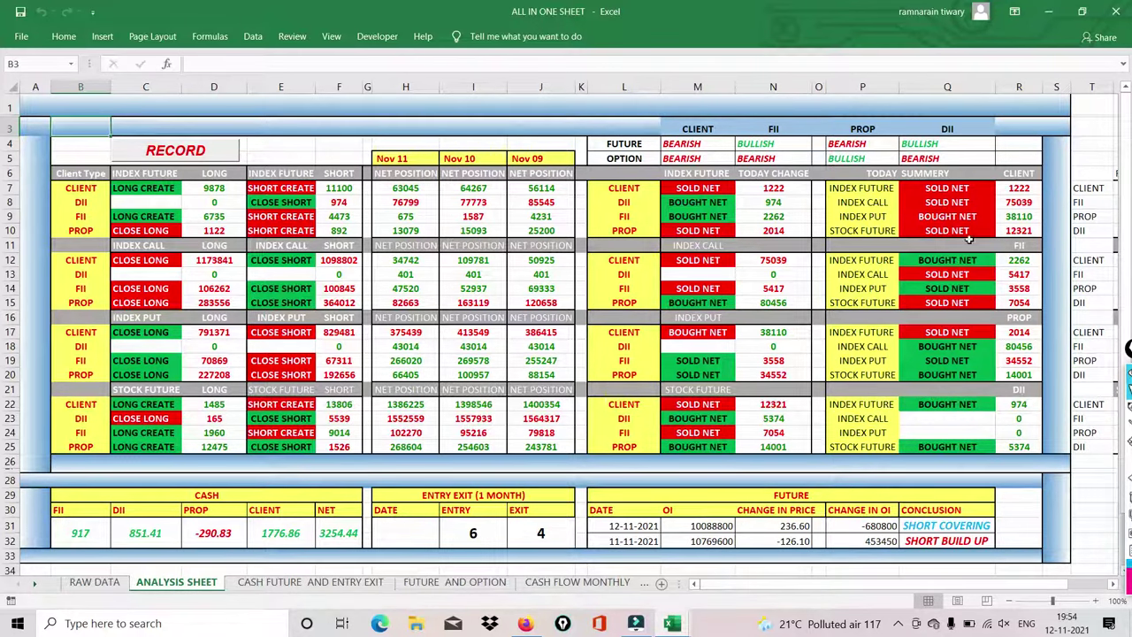
{"action": "left_click", "coordinate": [175, 150]}
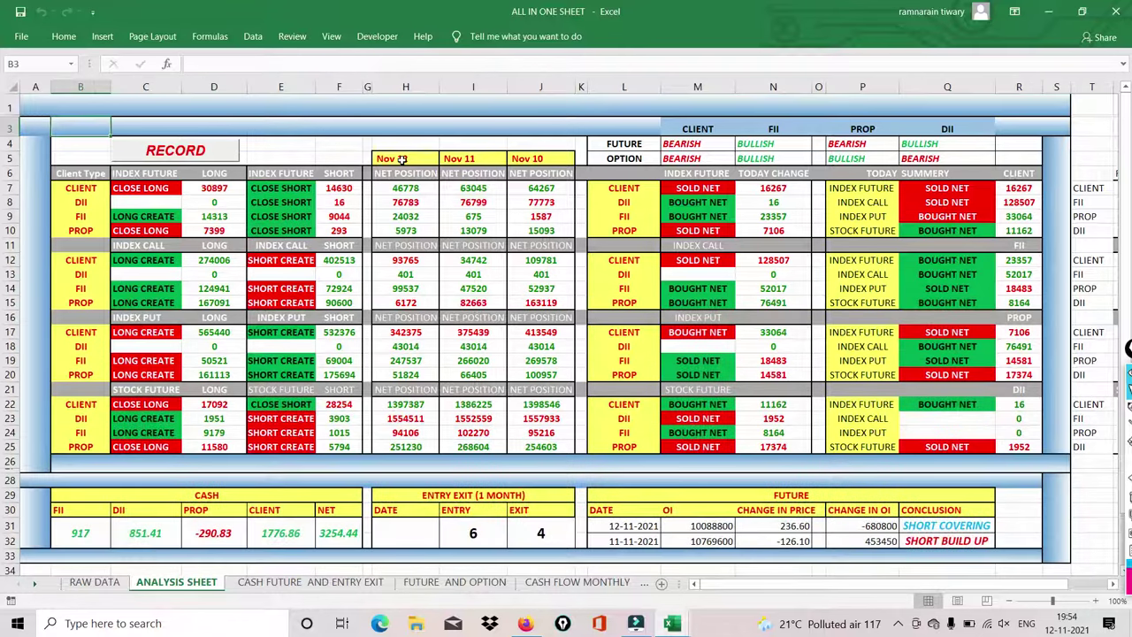
{"action": "left_click", "coordinate": [1128, 395]}
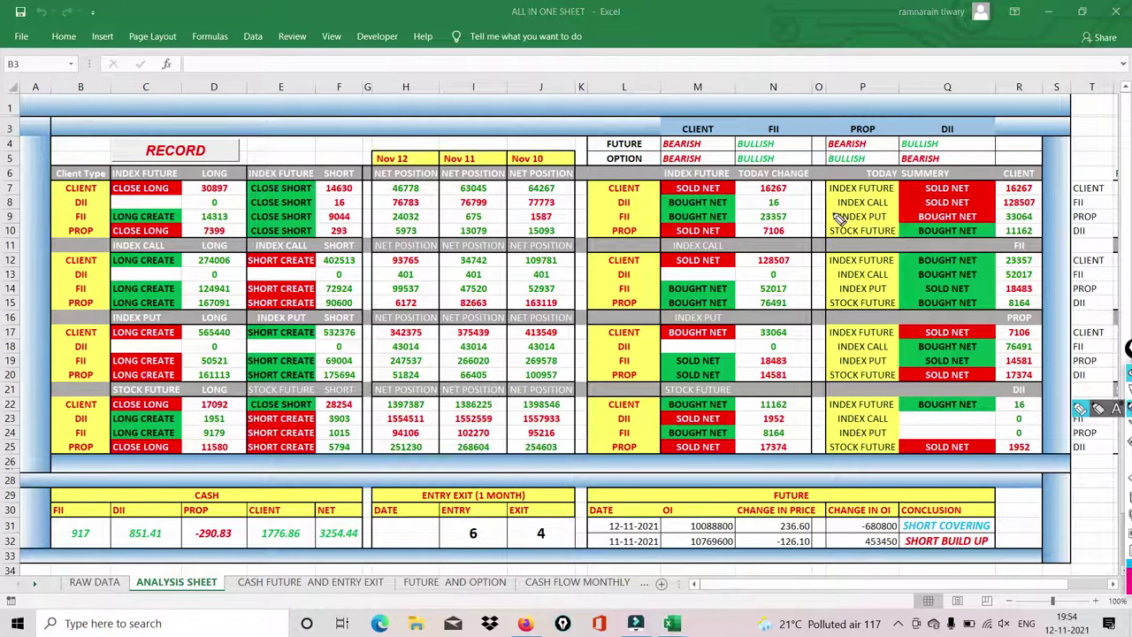
{"action": "left_click_drag", "start_coordinate": [825, 202], "coordinate": [855, 193]}
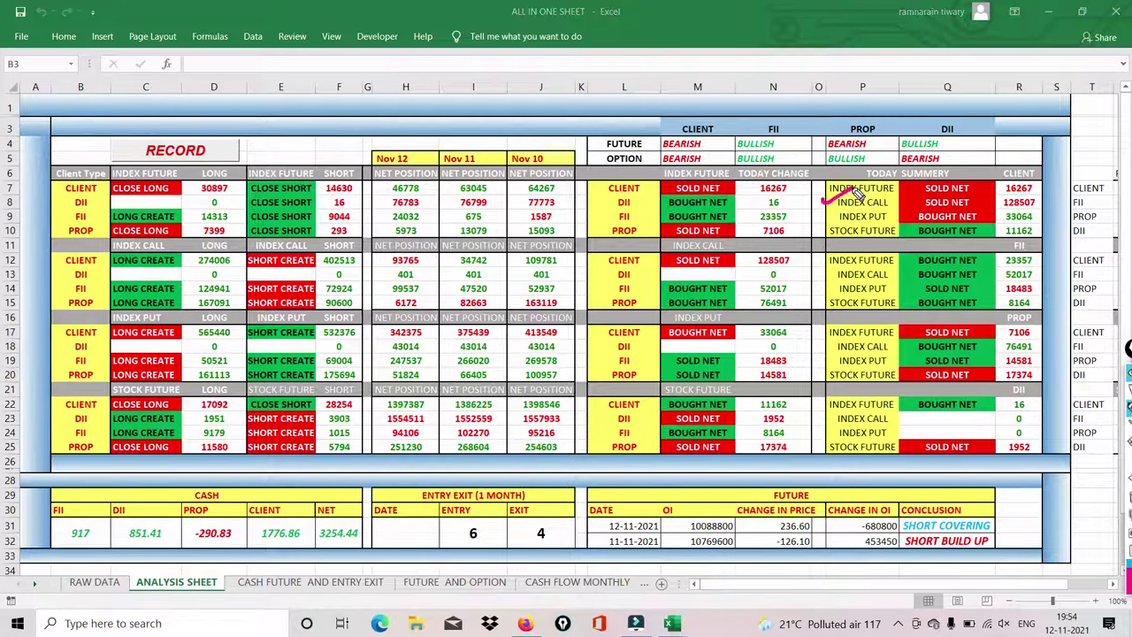
{"action": "left_click_drag", "start_coordinate": [1033, 221], "coordinate": [1075, 202]}
{"action": "left_click", "coordinate": [1129, 389]}
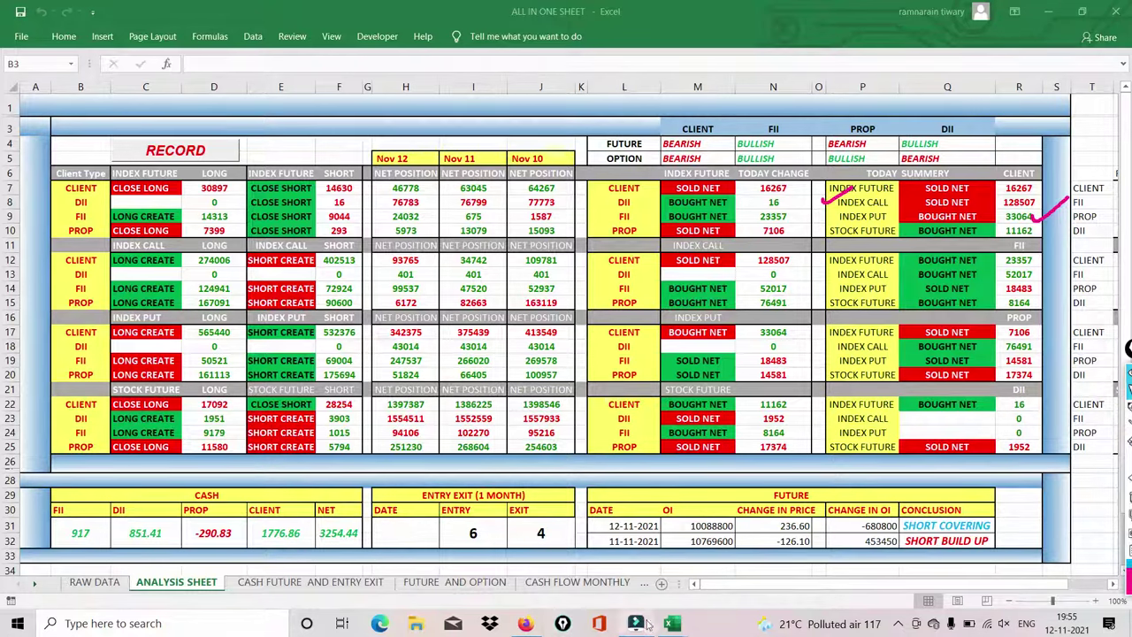
{"action": "mouse_move", "coordinate": [672, 624]}
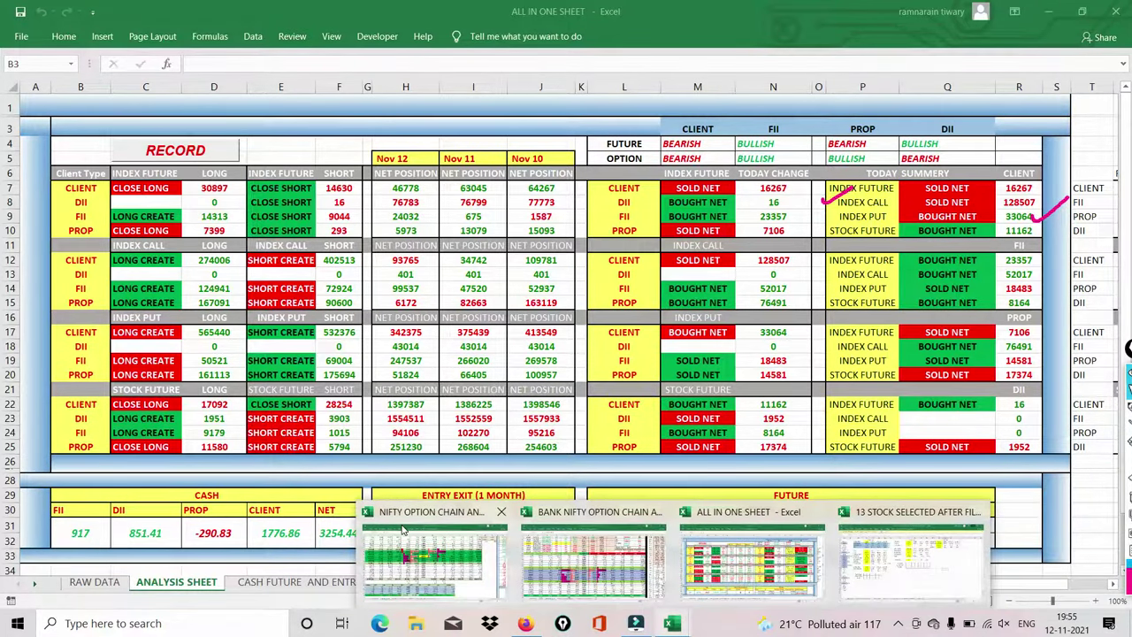
Bring the NIFTY OPTION CHAIN ANALYSIS NEW workbook forward and scroll to the top of the sheet
{"action": "left_click", "coordinate": [403, 523]}
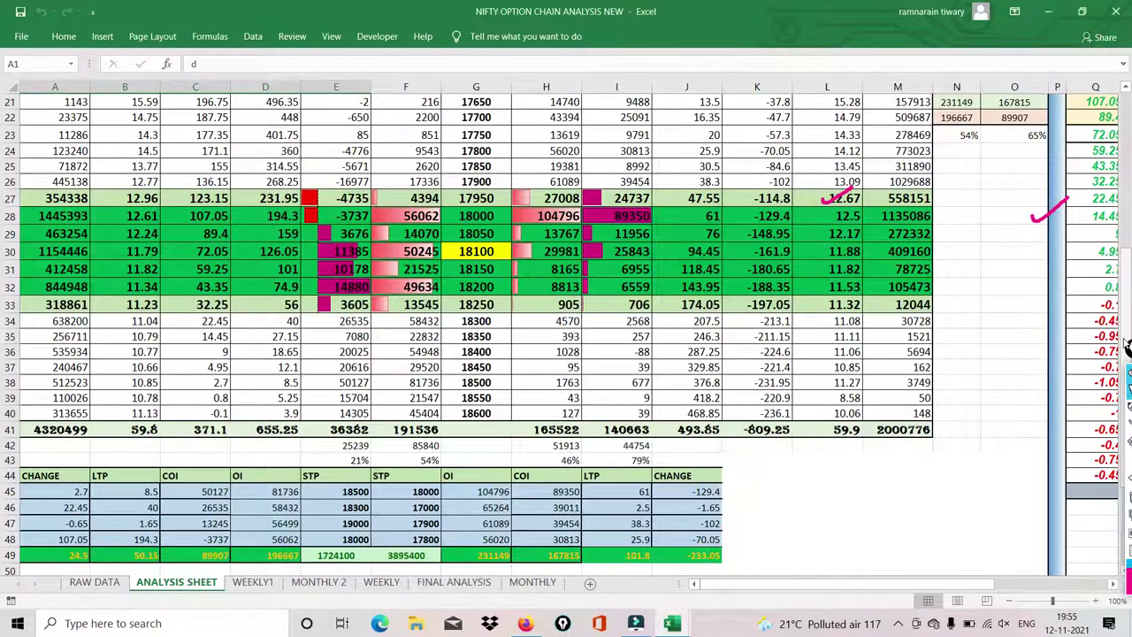
{"action": "scroll", "coordinate": [1125, 336], "scroll_direction": "up", "scroll_amount": 1}
{"action": "scroll", "coordinate": [1129, 285], "scroll_direction": "up", "scroll_amount": 1}
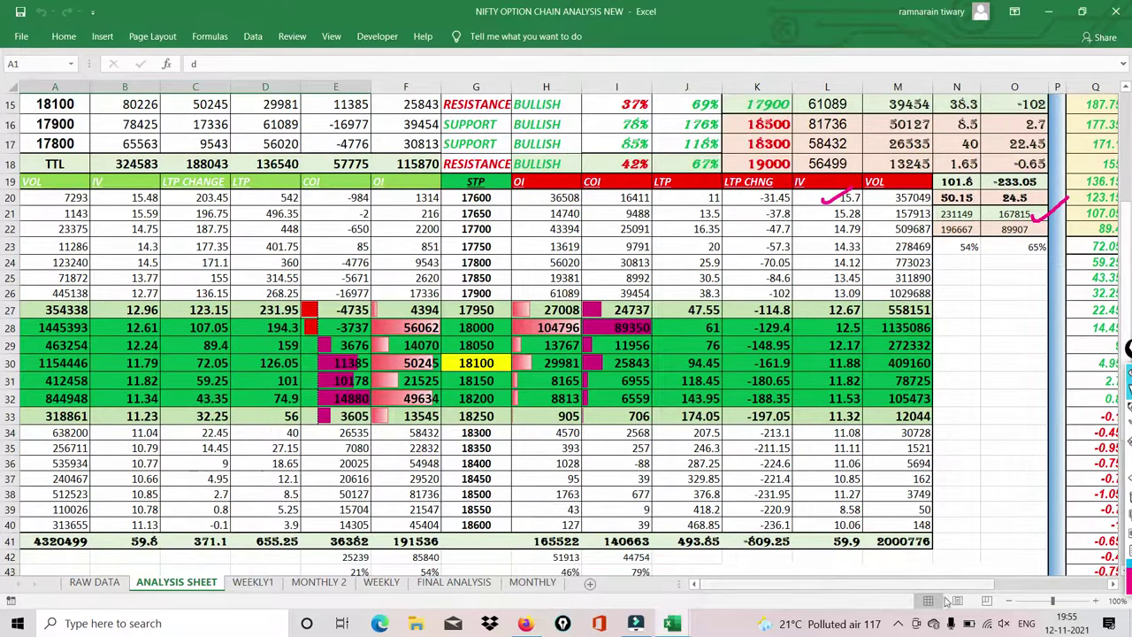
{"action": "left_click_drag", "start_coordinate": [968, 582], "coordinate": [1064, 555]}
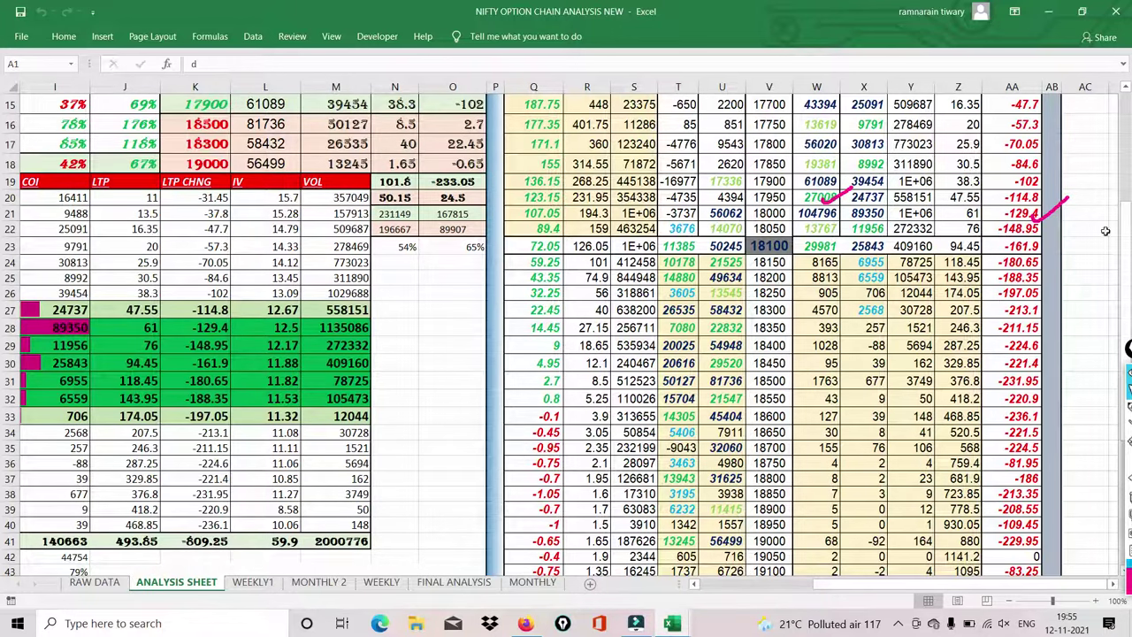
{"action": "left_click_drag", "start_coordinate": [1127, 208], "coordinate": [1127, 159]}
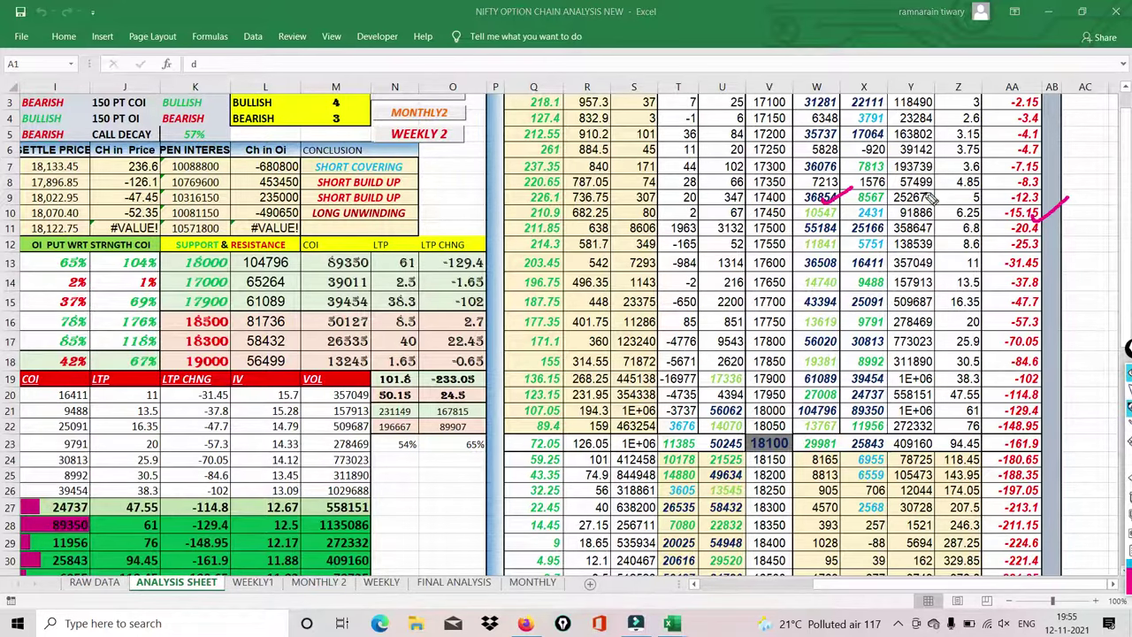
Tick 22111, 25166, 39454 and 25091 in column X and the T27–T28 calls, then erase them
{"action": "left_click_drag", "start_coordinate": [848, 113], "coordinate": [916, 81]}
{"action": "left_click_drag", "start_coordinate": [850, 224], "coordinate": [910, 193]}
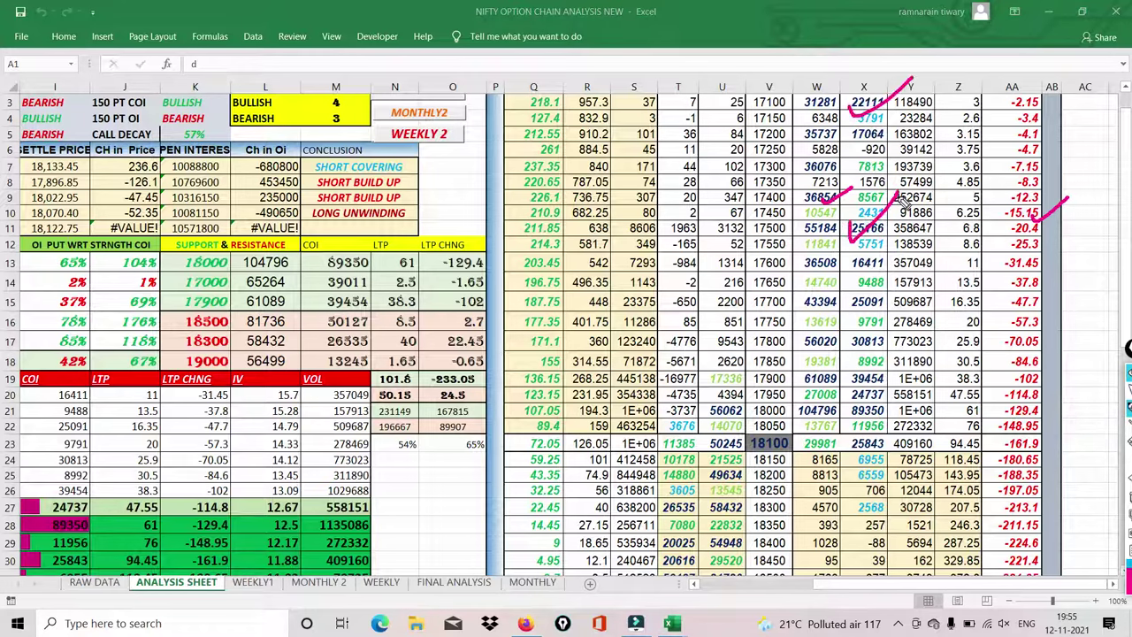
{"action": "left_click_drag", "start_coordinate": [855, 377], "coordinate": [911, 346]}
{"action": "left_click_drag", "start_coordinate": [847, 303], "coordinate": [936, 265]}
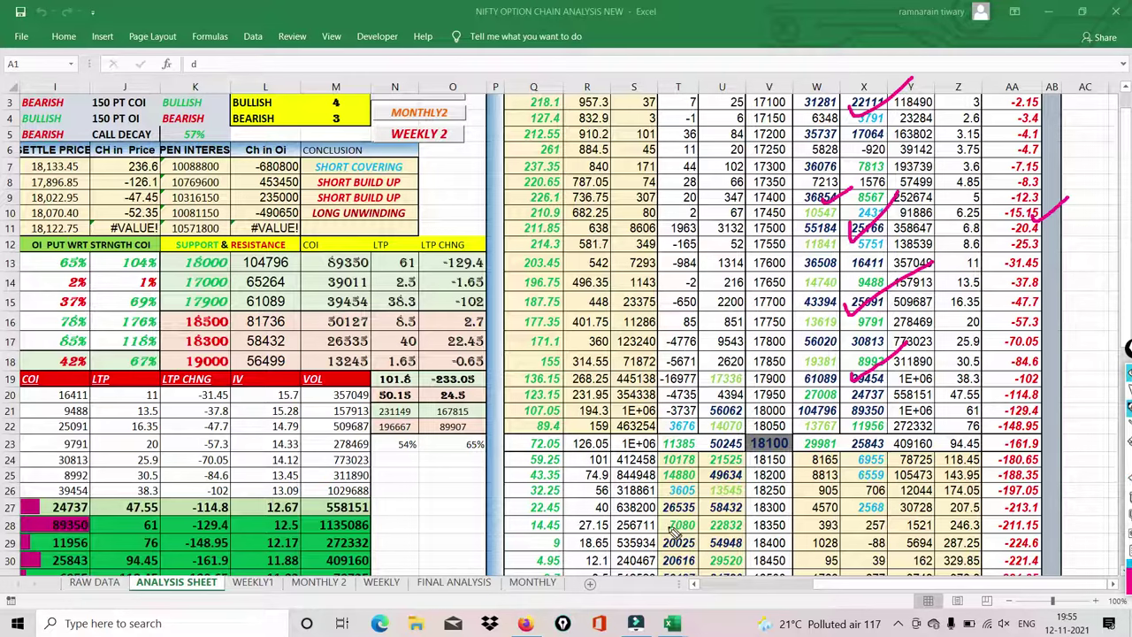
{"action": "mouse_move", "coordinate": [663, 520]}
{"action": "left_mouse_down"}
{"action": "mouse_move", "coordinate": [696, 508]}
{"action": "mouse_move", "coordinate": [696, 449]}
{"action": "mouse_move", "coordinate": [741, 437]}
{"action": "left_mouse_up"}
{"action": "left_click", "coordinate": [1128, 500]}
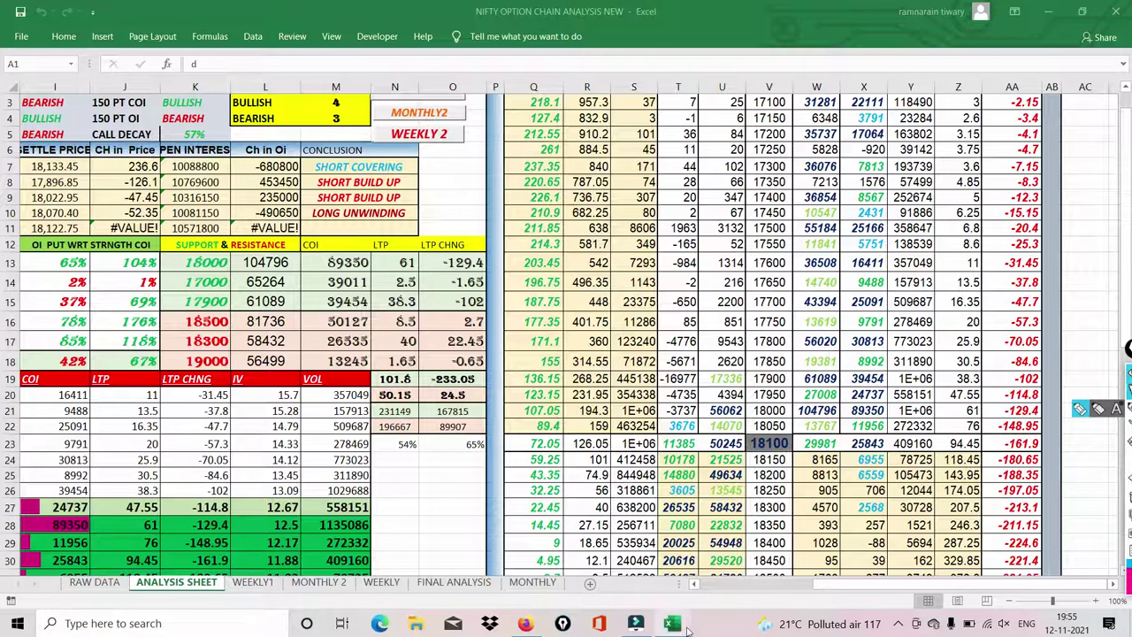
{"action": "mouse_move", "coordinate": [672, 624]}
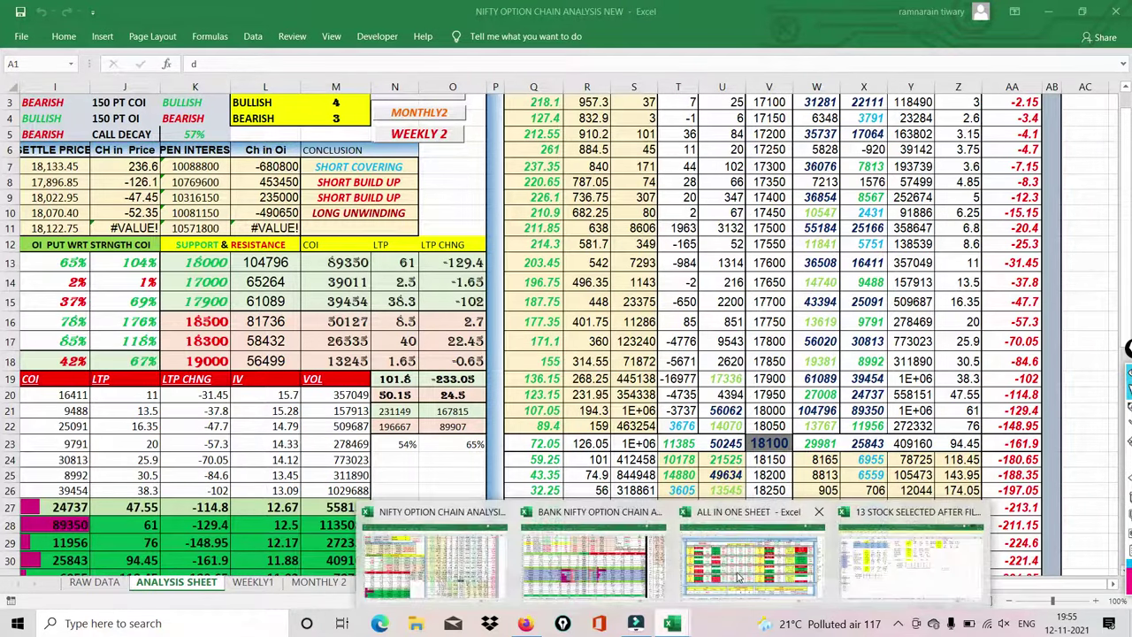
Back on ALL IN ONE SHEET, pen-mark the client's net index future/call and FII values 23357, 52017, 18483, 8164
{"action": "left_click", "coordinate": [740, 577]}
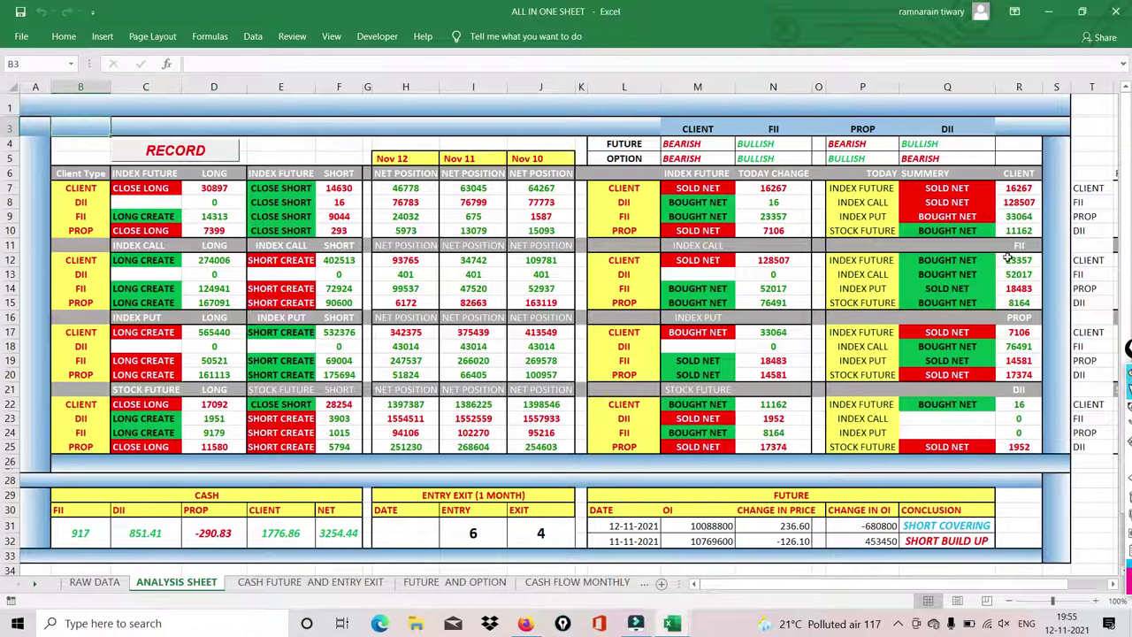
{"action": "mouse_move", "coordinate": [1116, 409]}
{"action": "left_click", "coordinate": [1081, 408]}
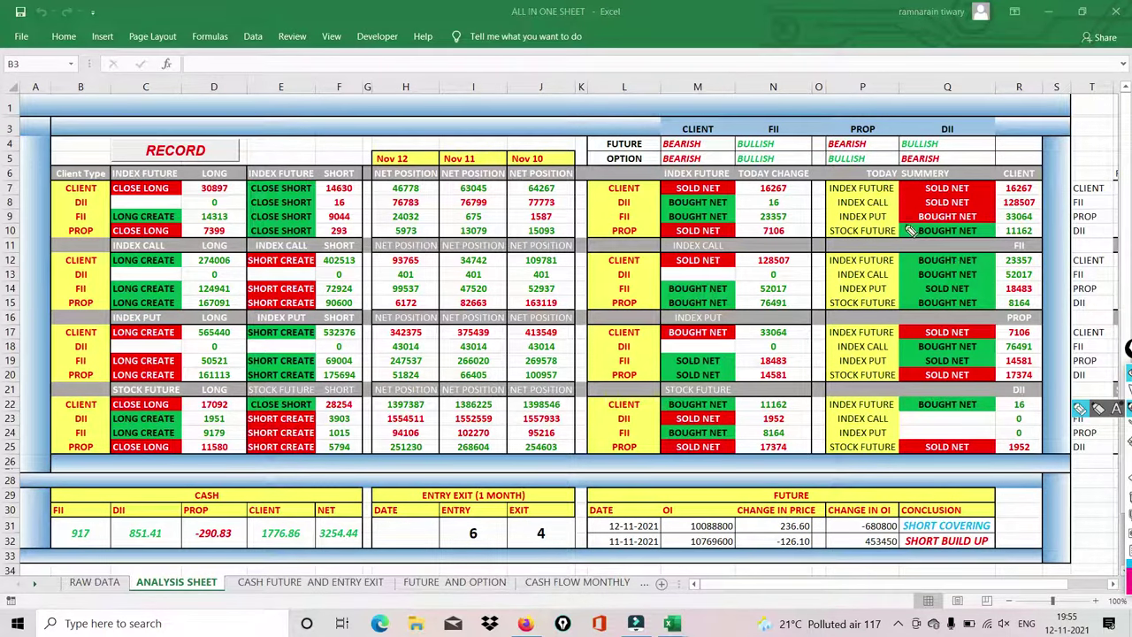
{"action": "left_click_drag", "start_coordinate": [901, 194], "coordinate": [935, 187]}
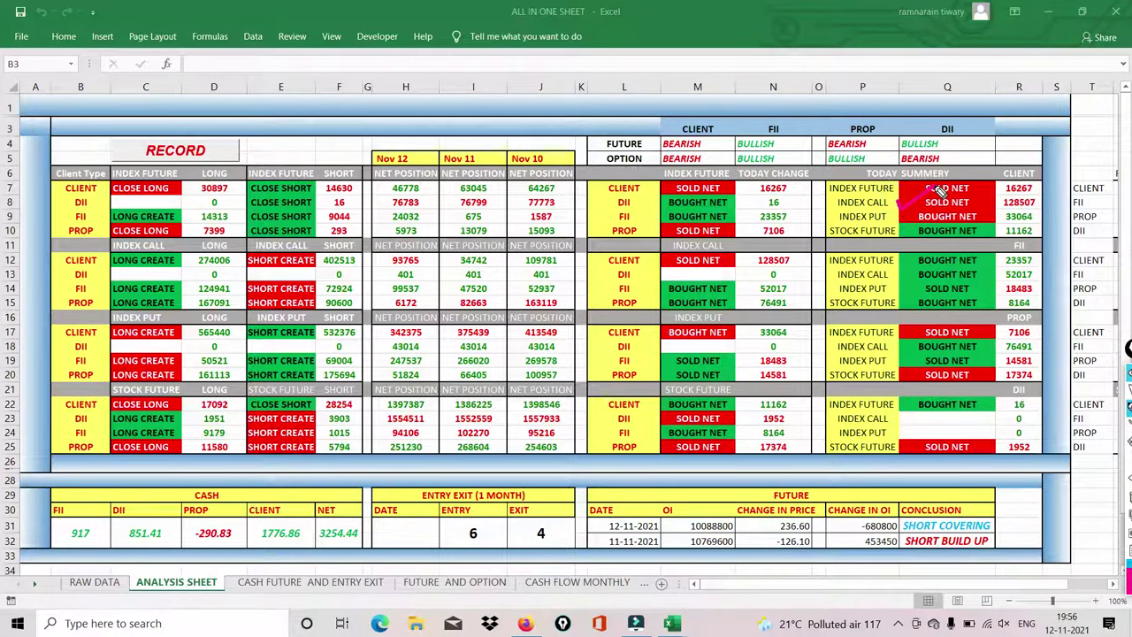
{"action": "left_click_drag", "start_coordinate": [996, 207], "coordinate": [1061, 206]}
{"action": "left_click_drag", "start_coordinate": [998, 276], "coordinate": [1050, 256]}
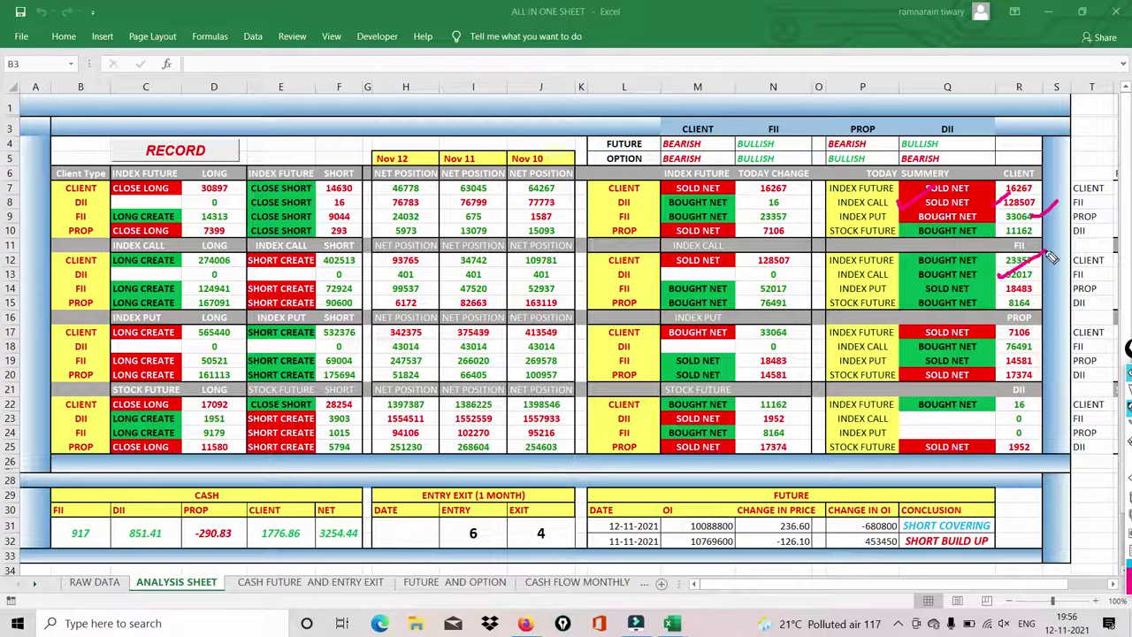
{"action": "mouse_move", "coordinate": [1029, 287]}
{"action": "left_mouse_down"}
{"action": "mouse_move", "coordinate": [1042, 306]}
{"action": "mouse_move", "coordinate": [1093, 259]}
{"action": "left_mouse_up"}
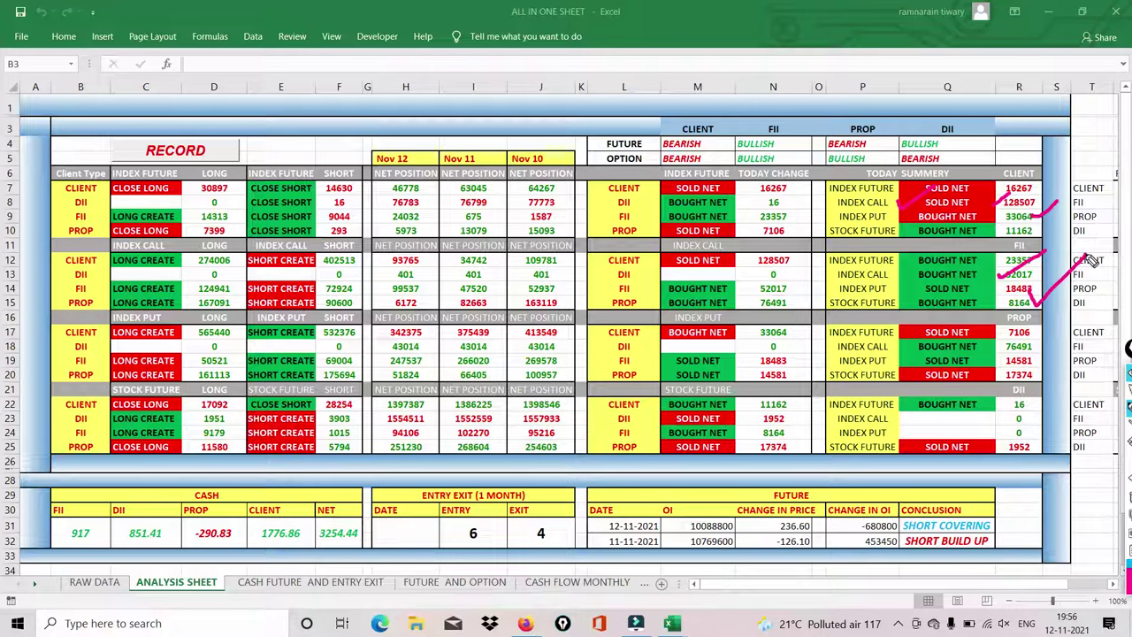
Tick client 16267, bracket column R, mark prop values 7106, 76491, 14581, 17374, then erase all marks
{"action": "mouse_move", "coordinate": [991, 192]}
{"action": "left_mouse_down"}
{"action": "mouse_move", "coordinate": [1027, 177]}
{"action": "mouse_move", "coordinate": [1014, 308]}
{"action": "left_mouse_up"}
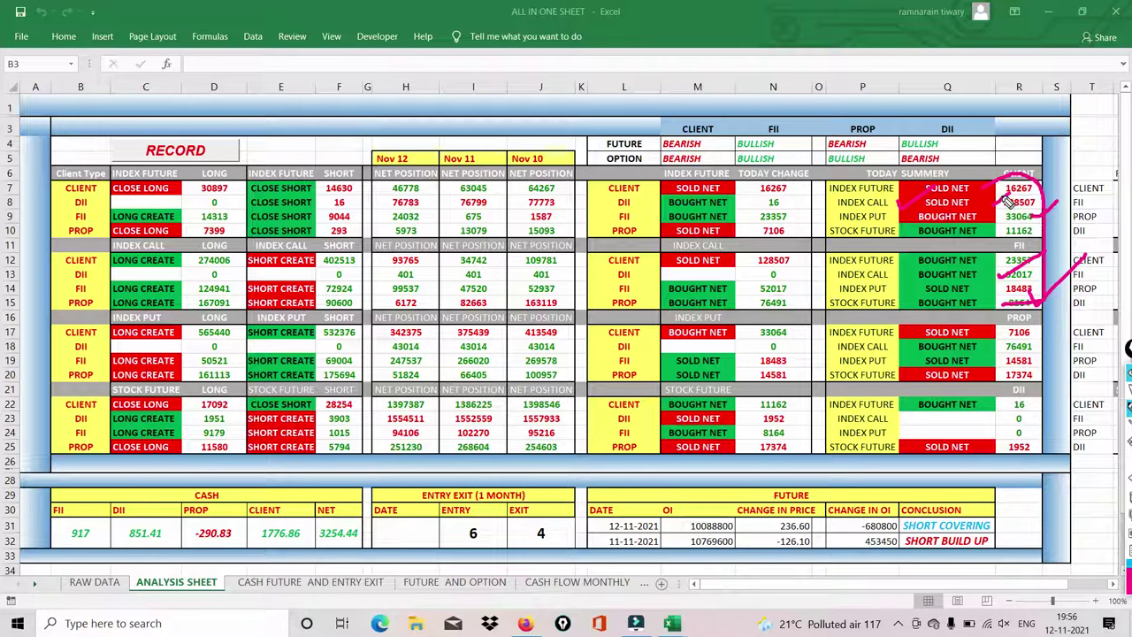
{"action": "left_click_drag", "start_coordinate": [1005, 186], "coordinate": [999, 300]}
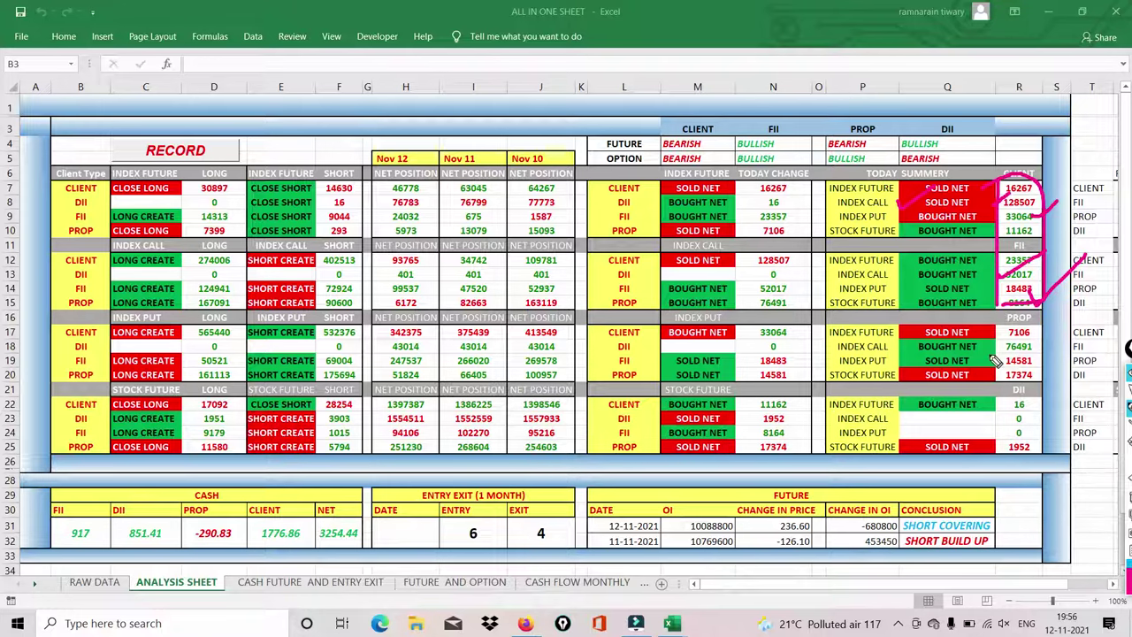
{"action": "left_click_drag", "start_coordinate": [997, 346], "coordinate": [1035, 330]}
{"action": "left_click_drag", "start_coordinate": [1032, 375], "coordinate": [1059, 338]}
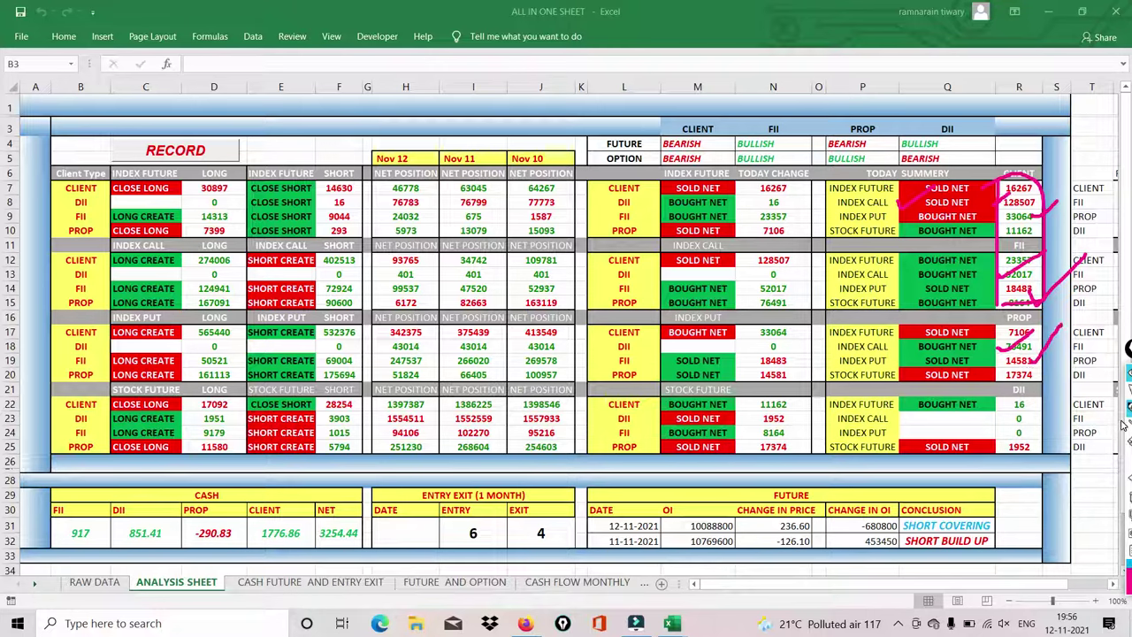
{"action": "left_click", "coordinate": [1127, 508]}
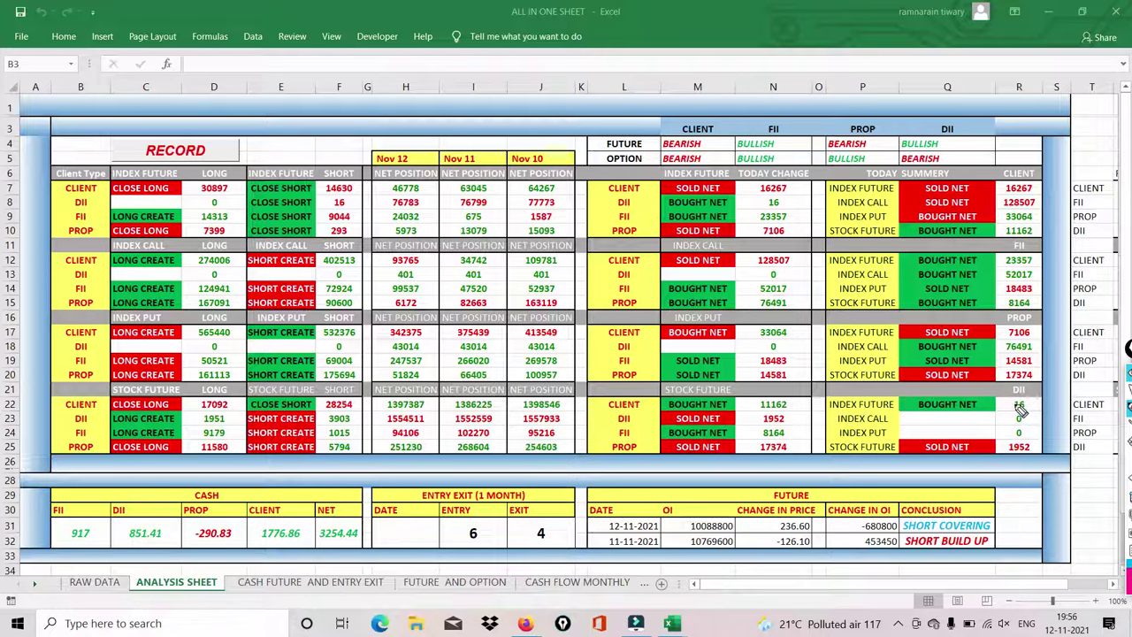
Tick the client value 128507 and box the FII and prop net positions in column Q
{"action": "left_click_drag", "start_coordinate": [999, 207], "coordinate": [1056, 169]}
{"action": "left_click_drag", "start_coordinate": [1058, 171], "coordinate": [1029, 196]}
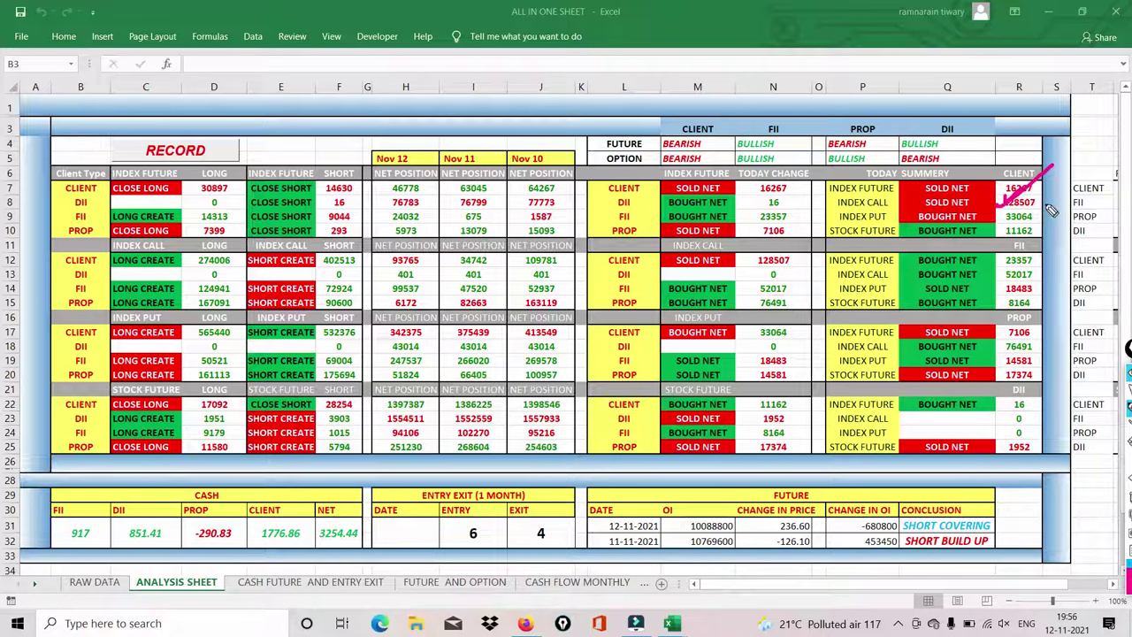
{"action": "left_click_drag", "start_coordinate": [1042, 211], "coordinate": [1071, 198]}
{"action": "mouse_move", "coordinate": [920, 261]}
{"action": "left_mouse_down"}
{"action": "mouse_move", "coordinate": [918, 399]}
{"action": "mouse_move", "coordinate": [992, 393]}
{"action": "mouse_move", "coordinate": [994, 292]}
{"action": "mouse_move", "coordinate": [964, 246]}
{"action": "mouse_move", "coordinate": [916, 251]}
{"action": "mouse_move", "coordinate": [917, 276]}
{"action": "left_mouse_up"}
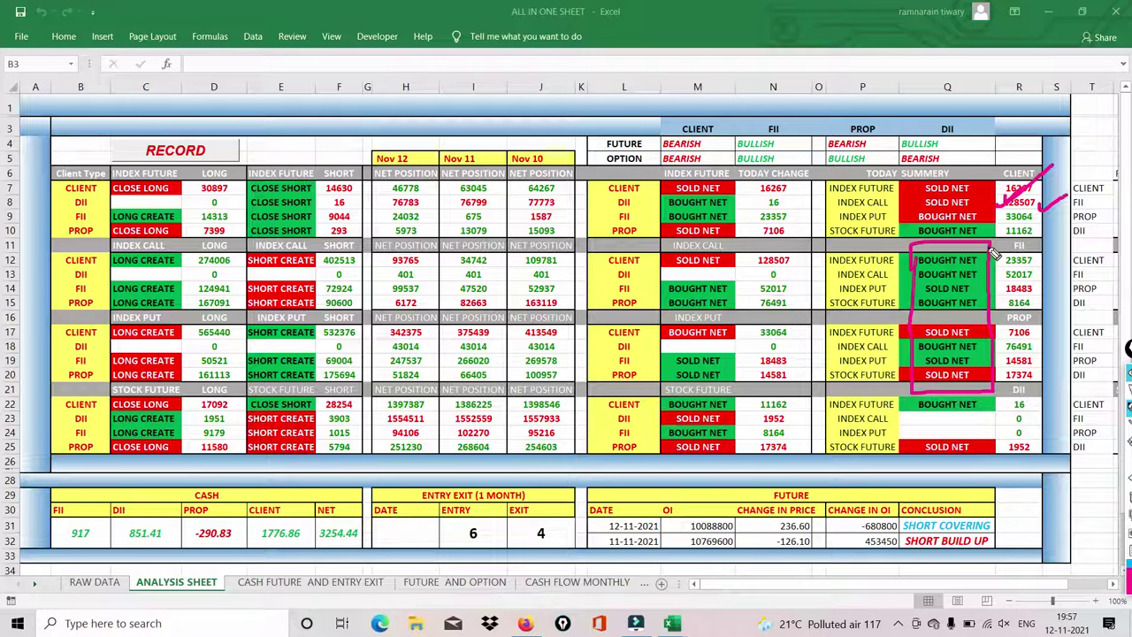
{"action": "left_click_drag", "start_coordinate": [991, 264], "coordinate": [1008, 249]}
Circle the FII values in rows 12–15, ticking 23357, 52017, 18483 and prop values 7106 and 76491
{"action": "left_click_drag", "start_coordinate": [1005, 340], "coordinate": [1020, 327]}
{"action": "mouse_move", "coordinate": [995, 263]}
{"action": "left_mouse_down"}
{"action": "mouse_move", "coordinate": [993, 300]}
{"action": "mouse_move", "coordinate": [995, 256]}
{"action": "left_mouse_up"}
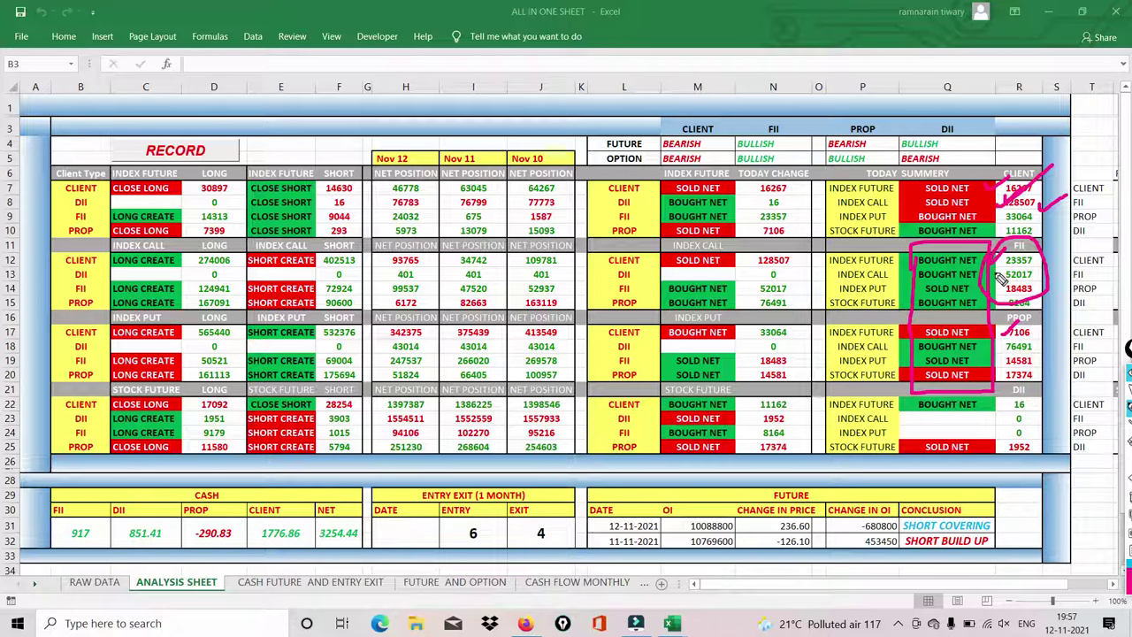
{"action": "left_click_drag", "start_coordinate": [998, 279], "coordinate": [1033, 251]}
{"action": "mouse_move", "coordinate": [996, 289]}
{"action": "left_mouse_down"}
{"action": "mouse_move", "coordinate": [1013, 292]}
{"action": "mouse_move", "coordinate": [994, 265]}
{"action": "left_mouse_up"}
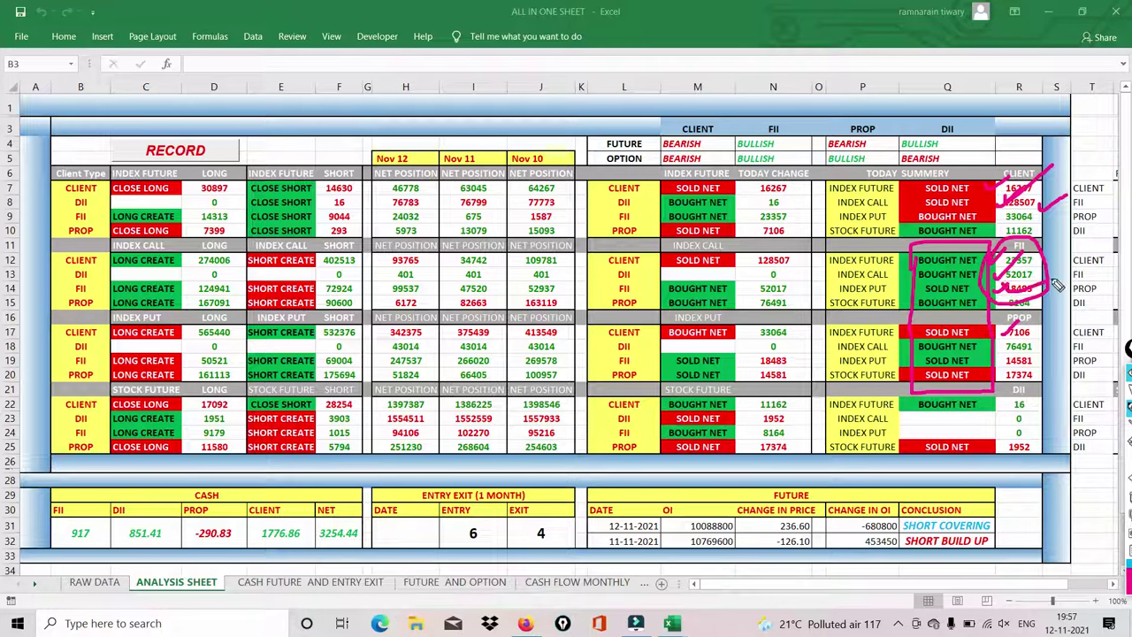
{"action": "left_click_drag", "start_coordinate": [1062, 194], "coordinate": [1041, 213]}
{"action": "left_click_drag", "start_coordinate": [1040, 348], "coordinate": [1084, 296]}
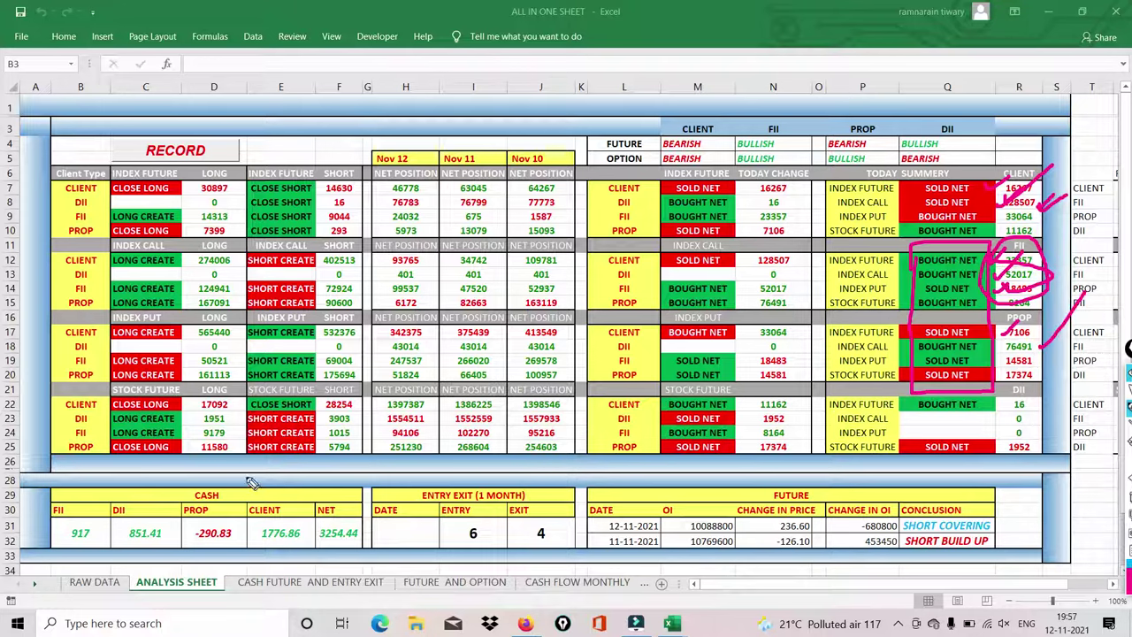
Tick FII cash 917 and DII cash 851.41, circle client cash 1776.86, then erase the marks
{"action": "left_click_drag", "start_coordinate": [60, 526], "coordinate": [110, 502]}
{"action": "left_click_drag", "start_coordinate": [141, 520], "coordinate": [180, 503]}
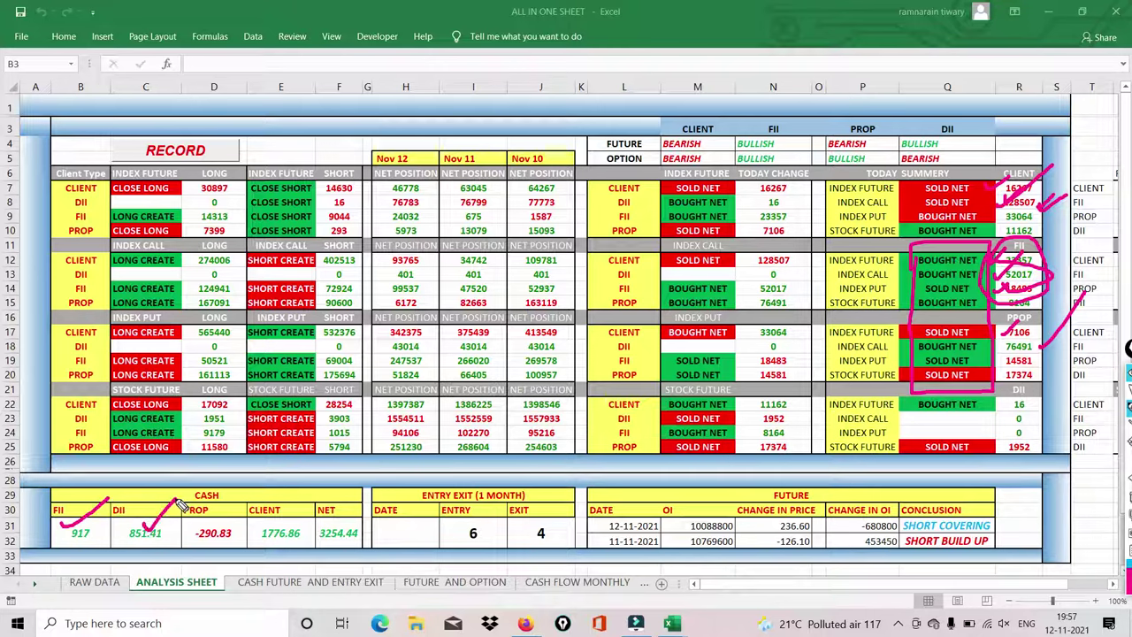
{"action": "mouse_move", "coordinate": [264, 539]}
{"action": "left_mouse_down"}
{"action": "mouse_move", "coordinate": [294, 550]}
{"action": "mouse_move", "coordinate": [267, 536]}
{"action": "left_mouse_up"}
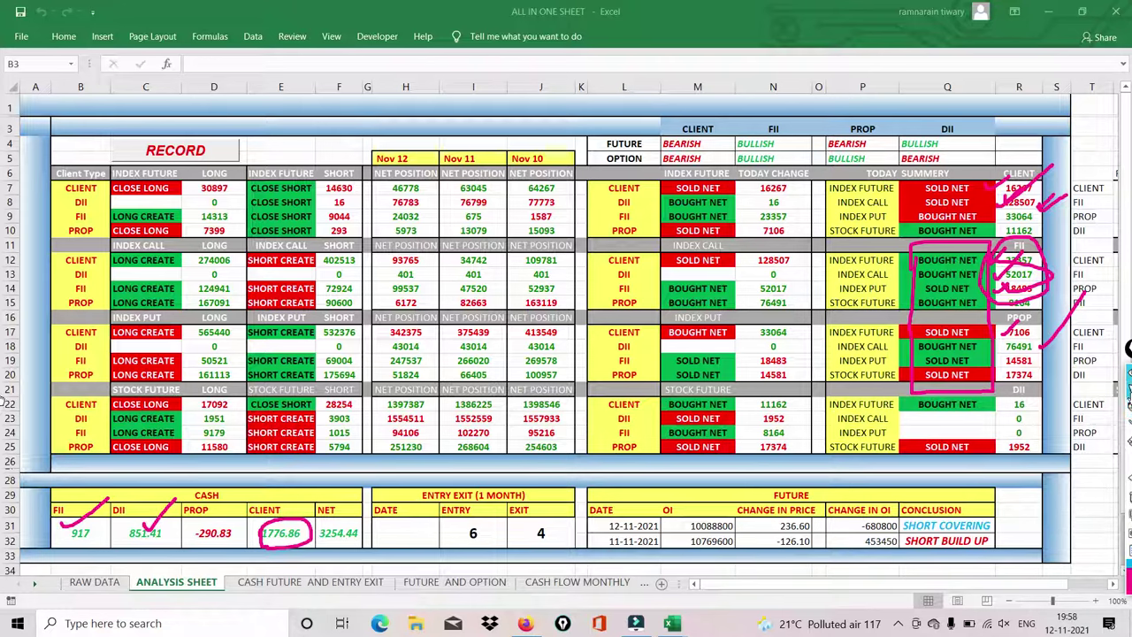
{"action": "left_click", "coordinate": [1129, 509]}
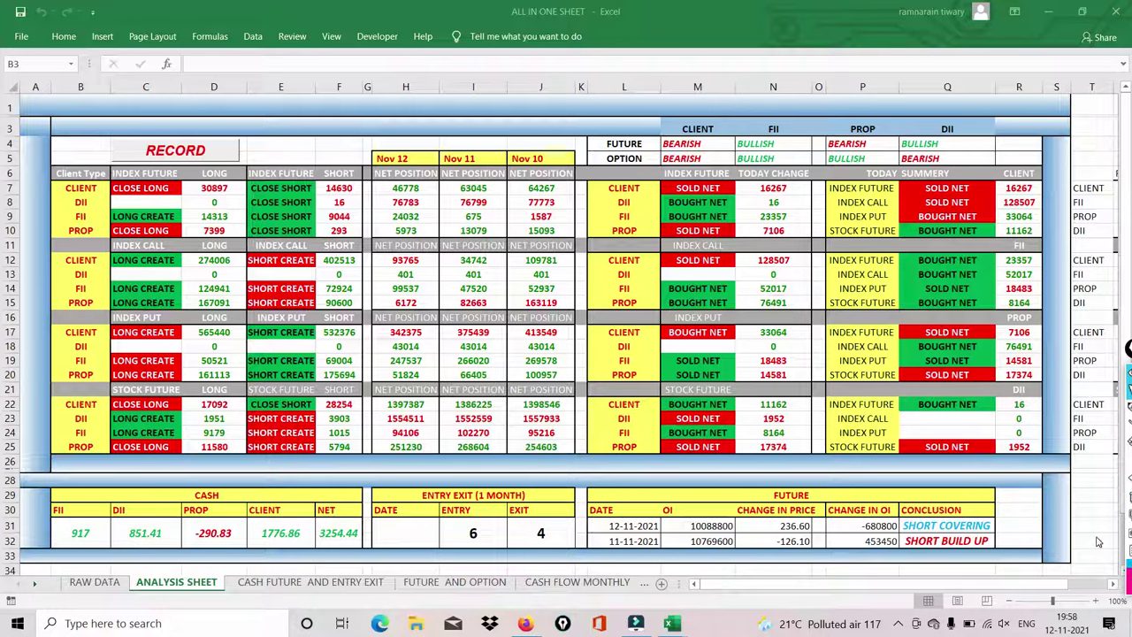
Reveal the hidden tray icons and open the screen recorder's quit-recording menu
{"action": "left_click", "coordinate": [899, 626]}
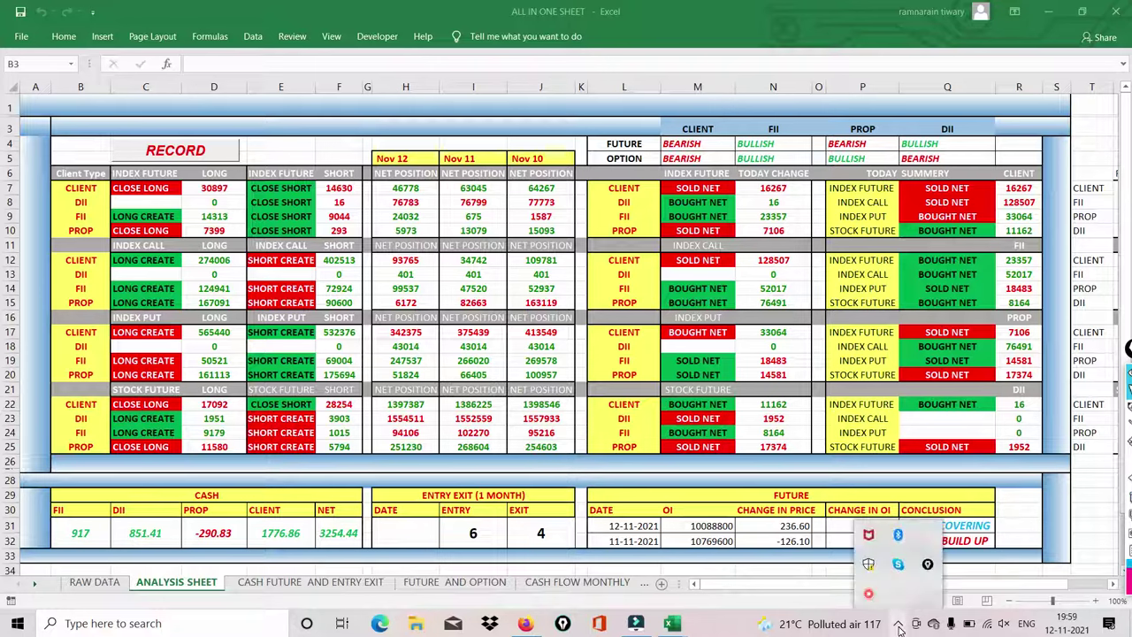
{"action": "right_click", "coordinate": [869, 596]}
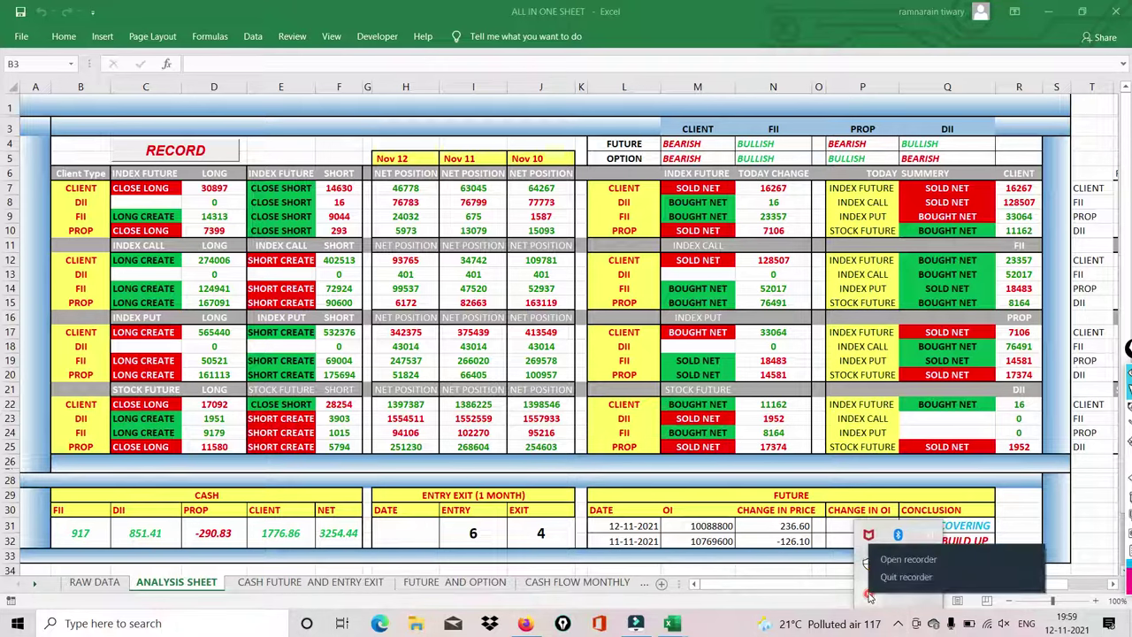